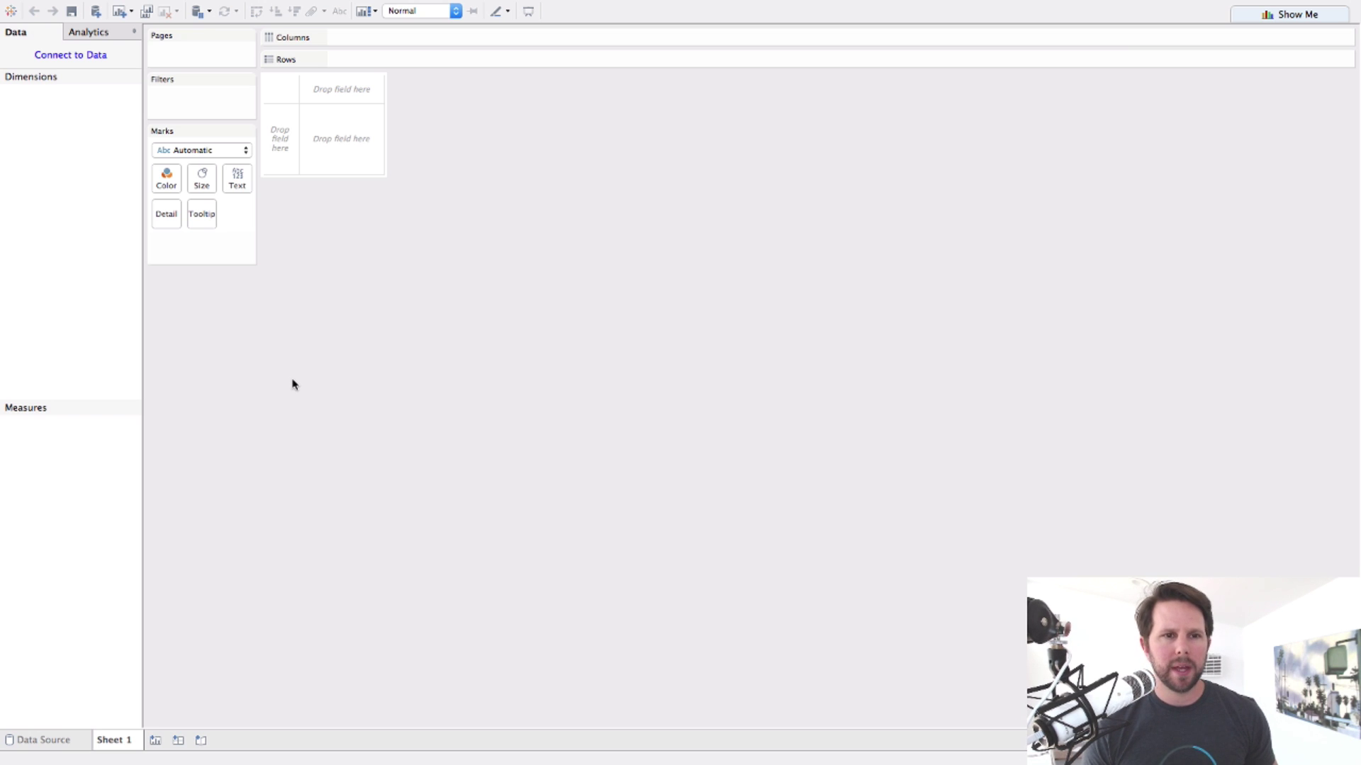
# - Connect the blank workbook to the saved Sample - Superstore data source and return to Tableau
pyautogui.click(84, 61)
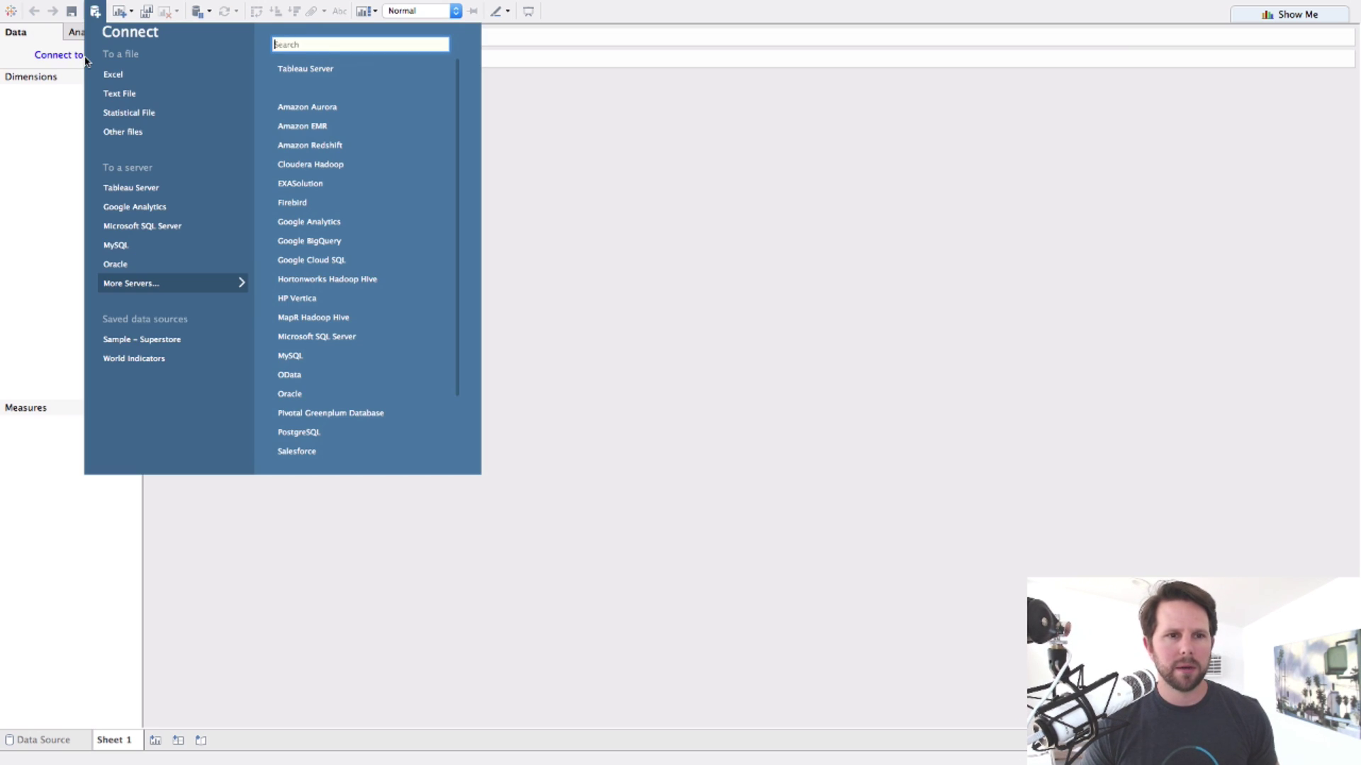
pyautogui.click(123, 340)
pyautogui.press('super+Tab')
pyautogui.press('super+Tab')
pyautogui.press('super+Tab')
pyautogui.press('super+Tab')
pyautogui.press('super+Tab')
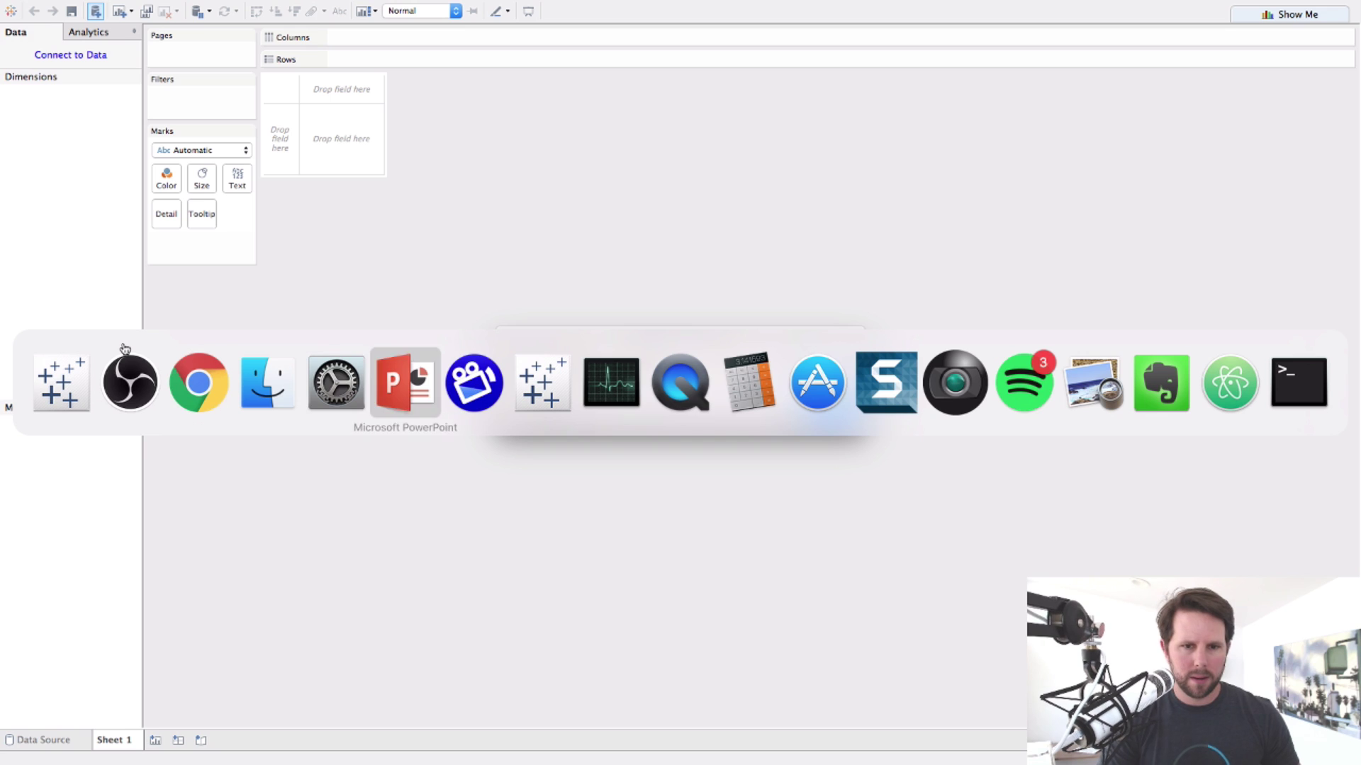
pyautogui.press('super+Tab')
pyautogui.press('super+Tab')
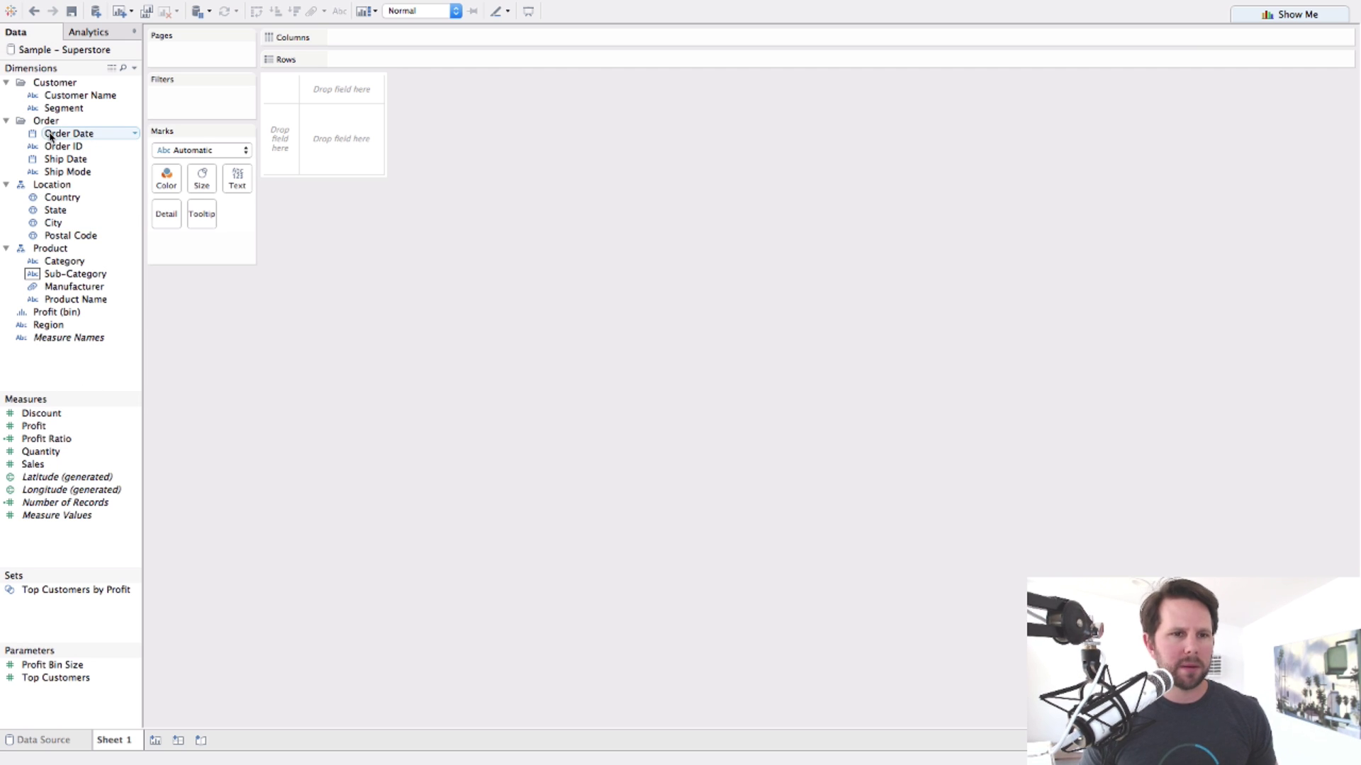
# - Plot SUM(Sales) against Order Date at exact Day level as a daily line chart
pyautogui.moveTo(51, 137); pyautogui.dragTo(386, 40)
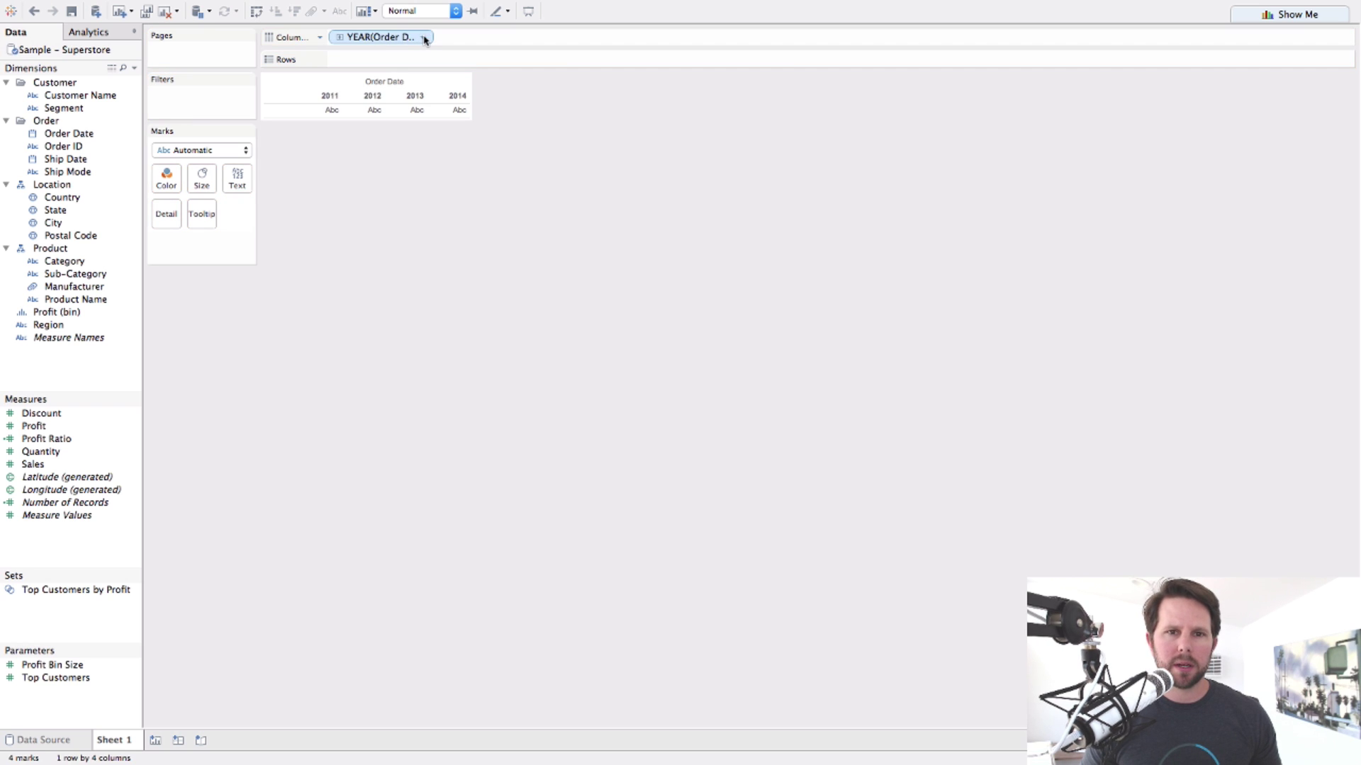
pyautogui.click(427, 40)
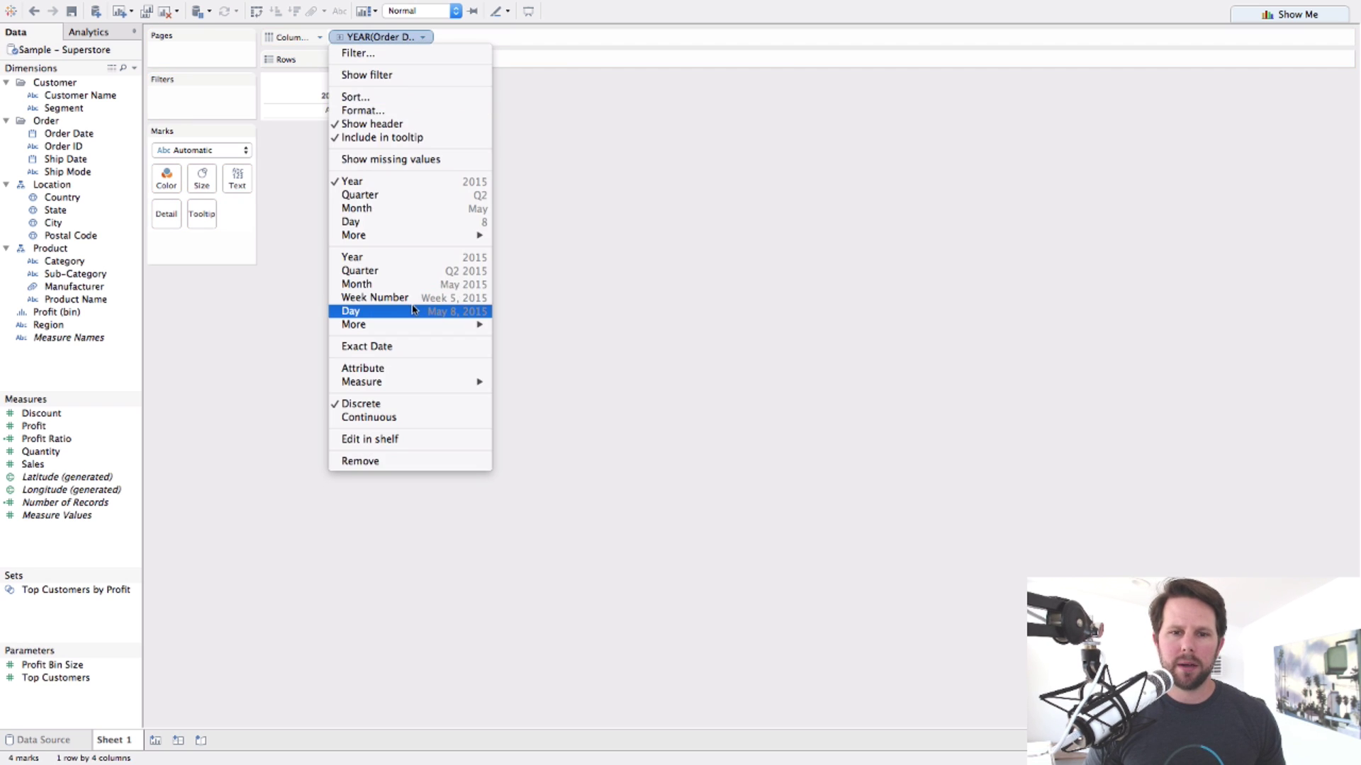
pyautogui.click(413, 309)
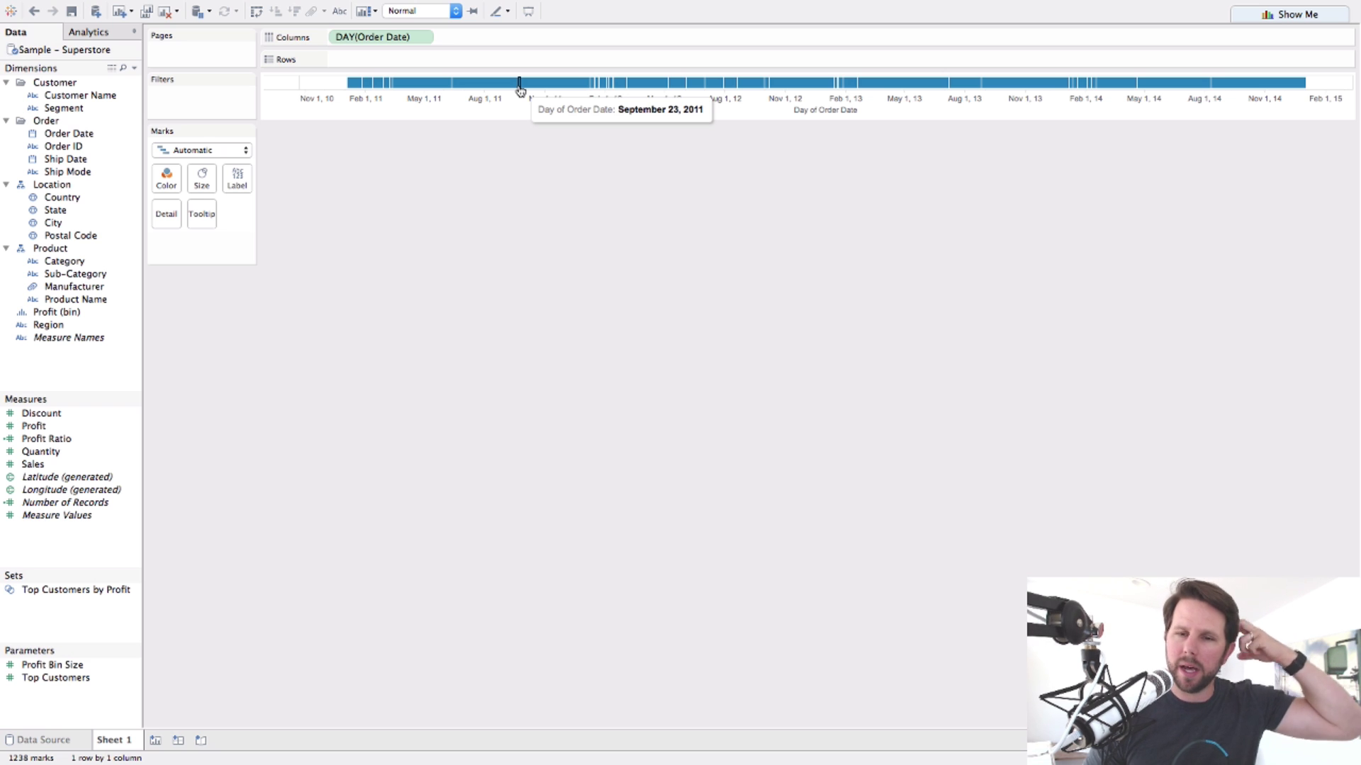
pyautogui.moveTo(91, 465); pyautogui.dragTo(410, 58)
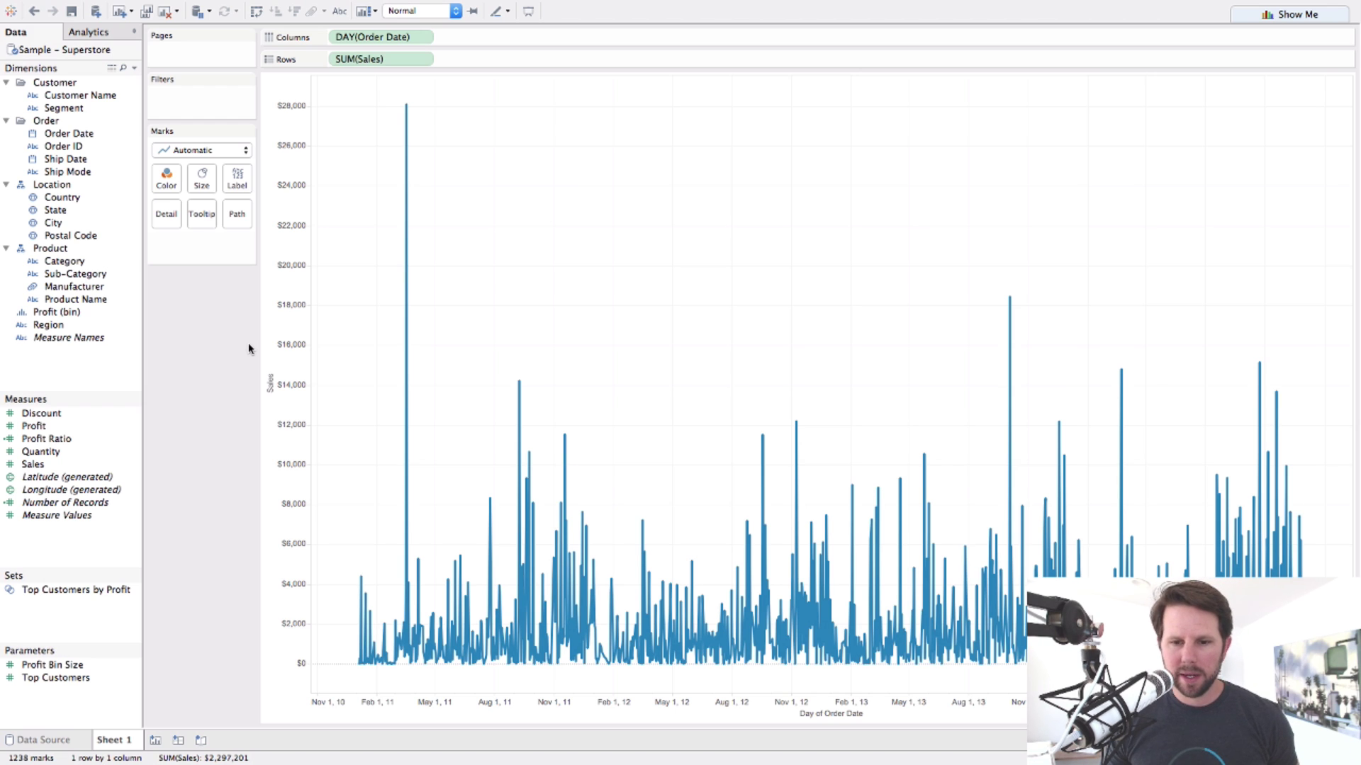
pyautogui.moveTo(406, 109)
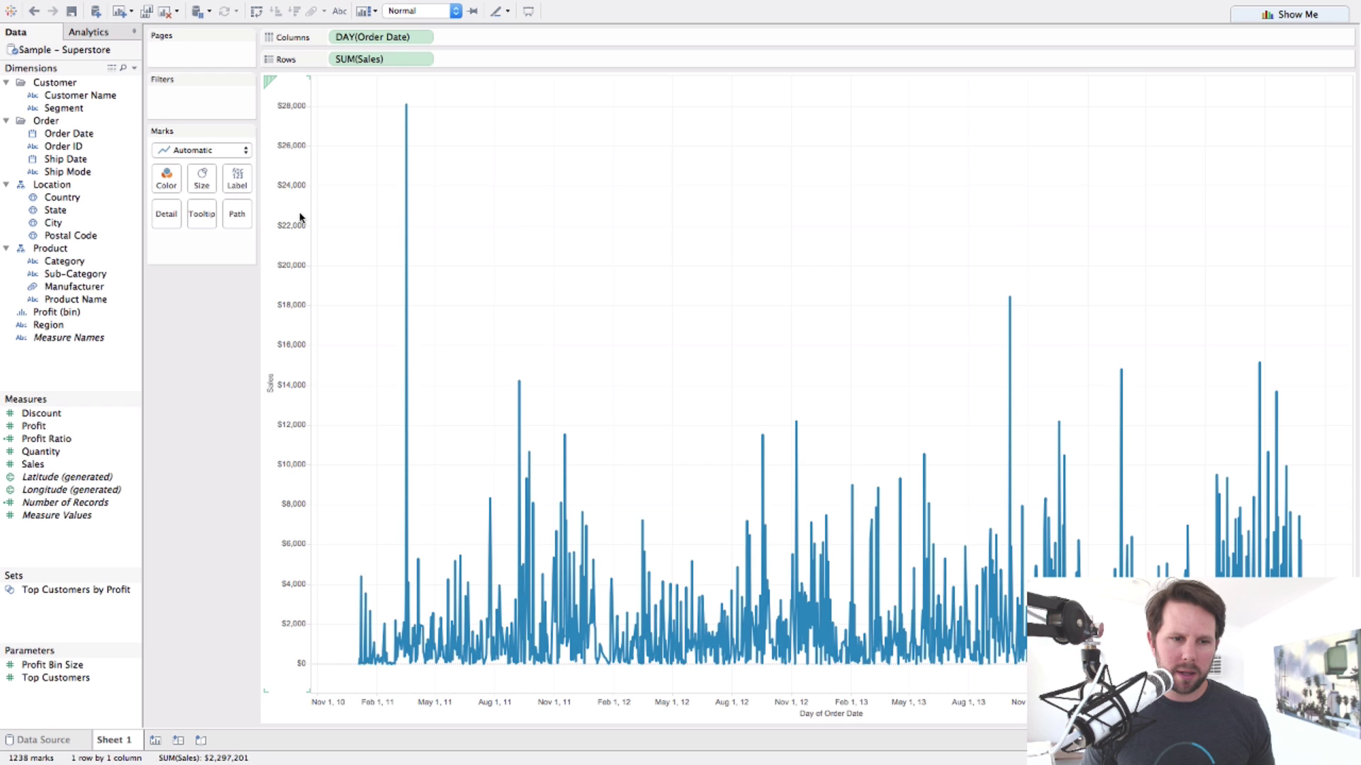
# - Add a second SUM(Sales) to Rows and apply a Moving average quick table calculation
pyautogui.moveTo(33, 464); pyautogui.dragTo(494, 63)
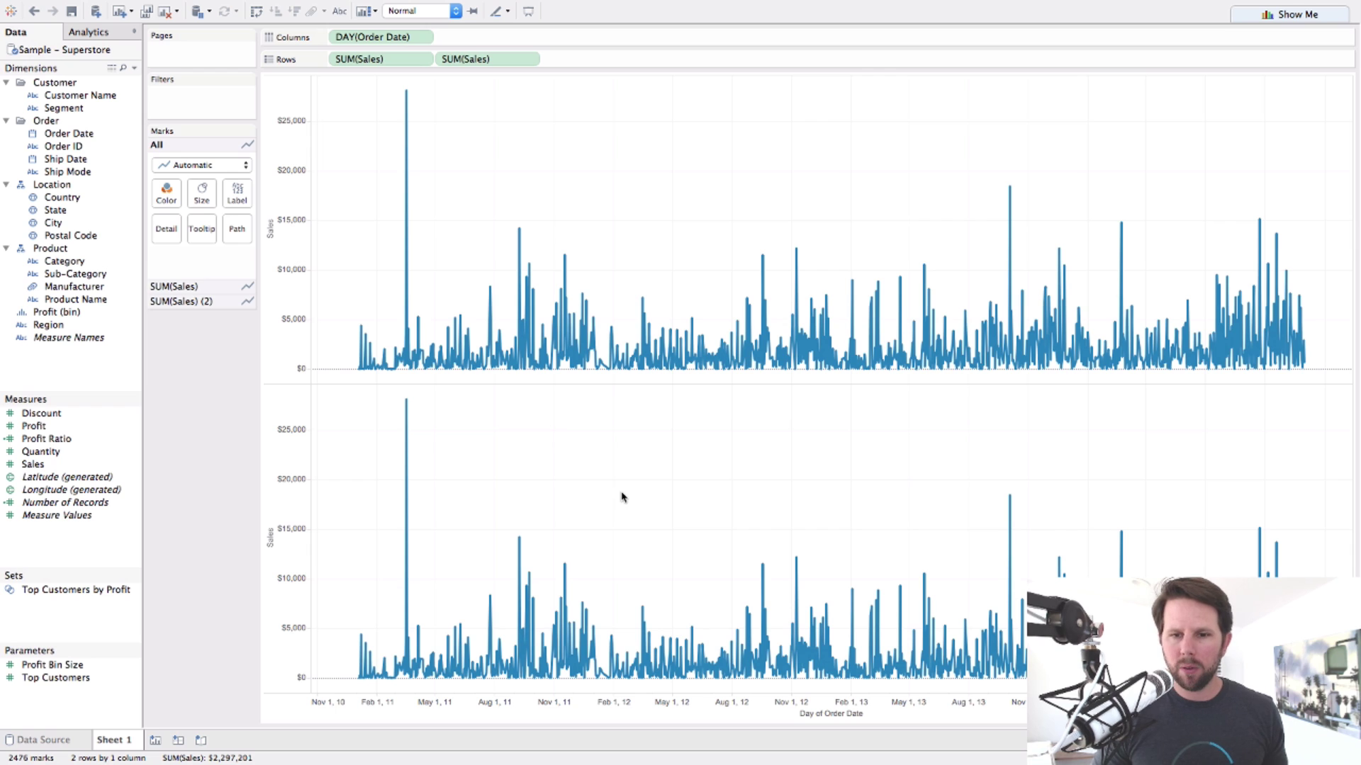
pyautogui.click(531, 62)
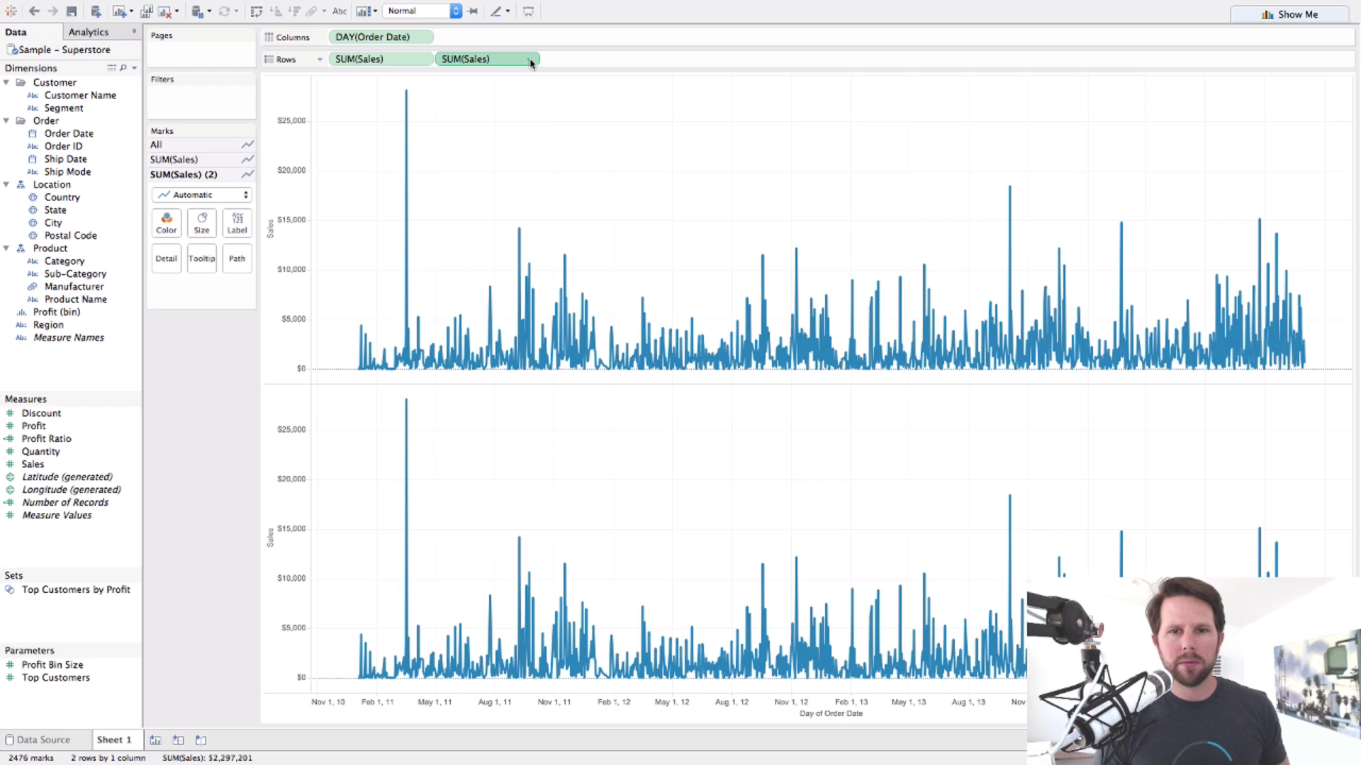
pyautogui.click(530, 62)
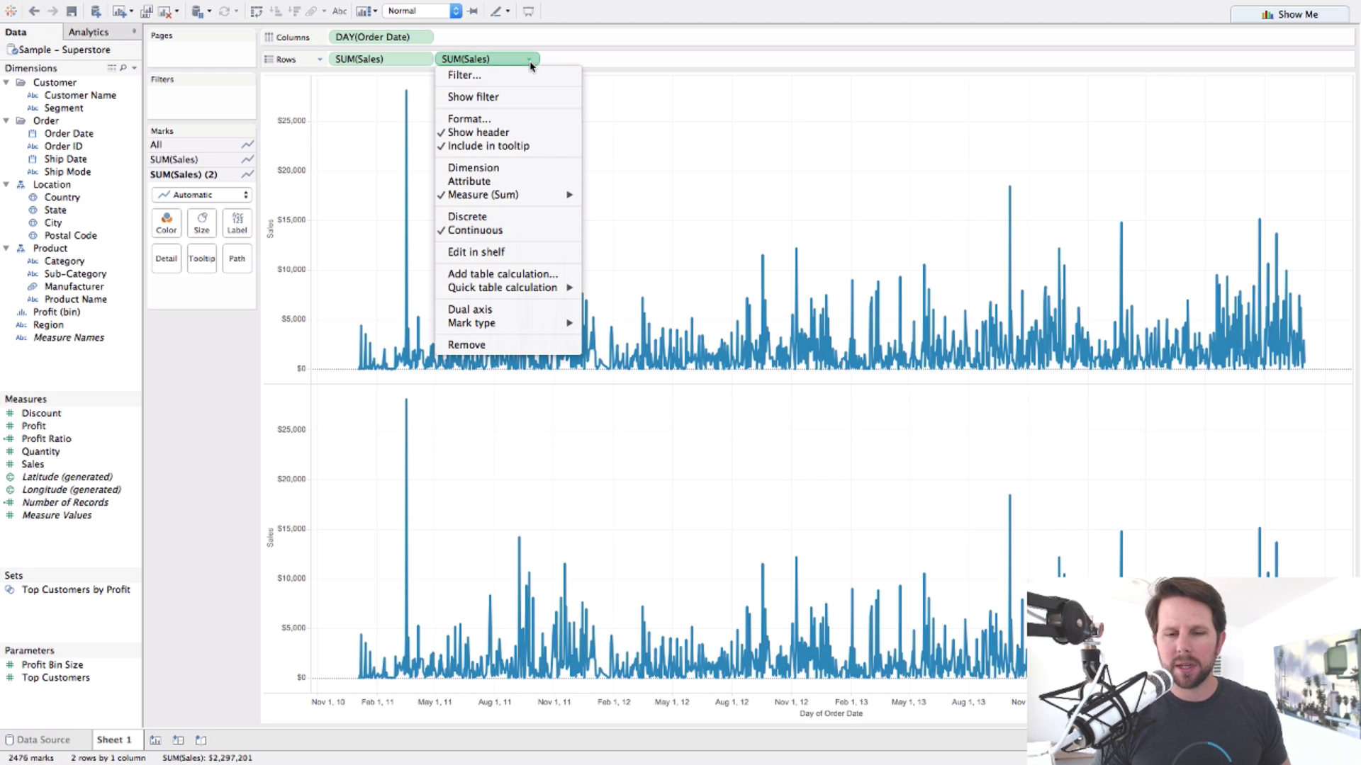
pyautogui.moveTo(522, 291)
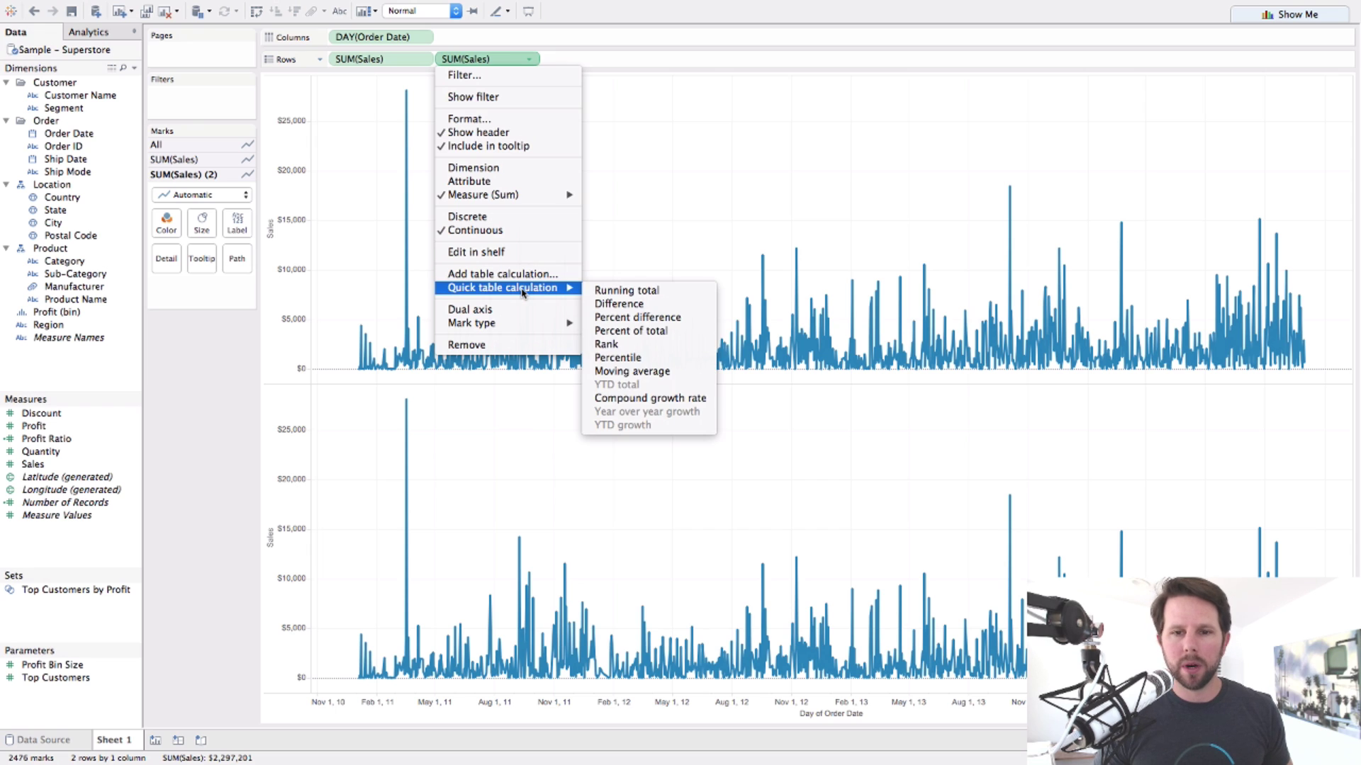
pyautogui.click(620, 371)
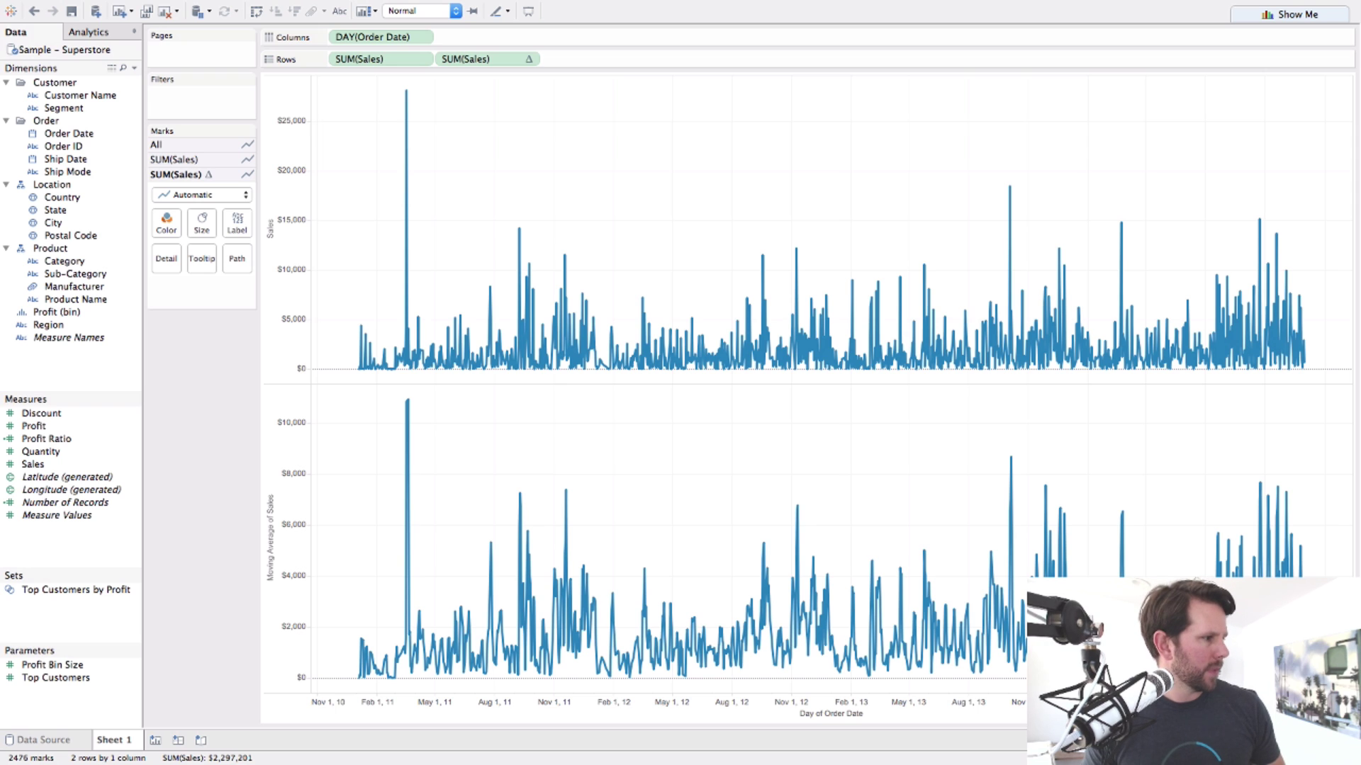
# - Edit the moving average table calculation to use 29 previous values plus the current one
pyautogui.moveTo(569, 588)
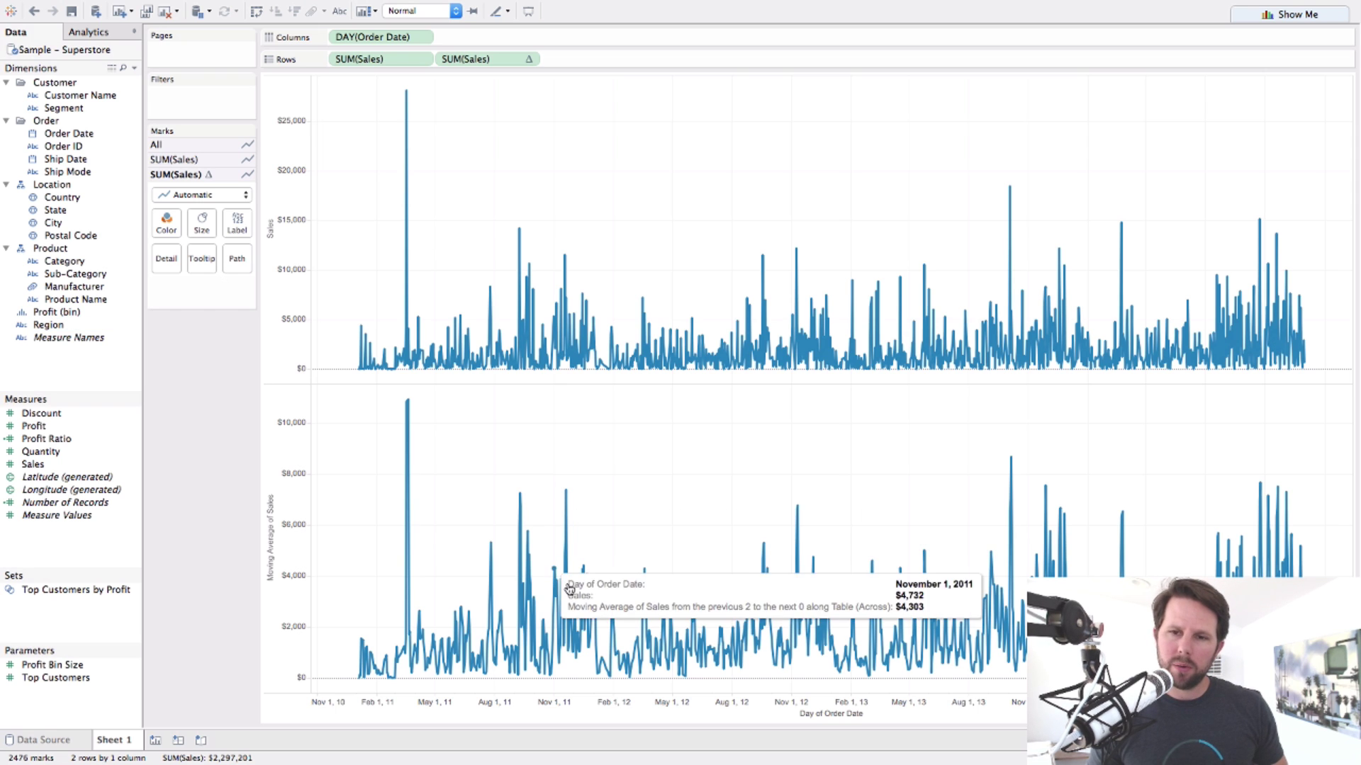
pyautogui.moveTo(553, 308)
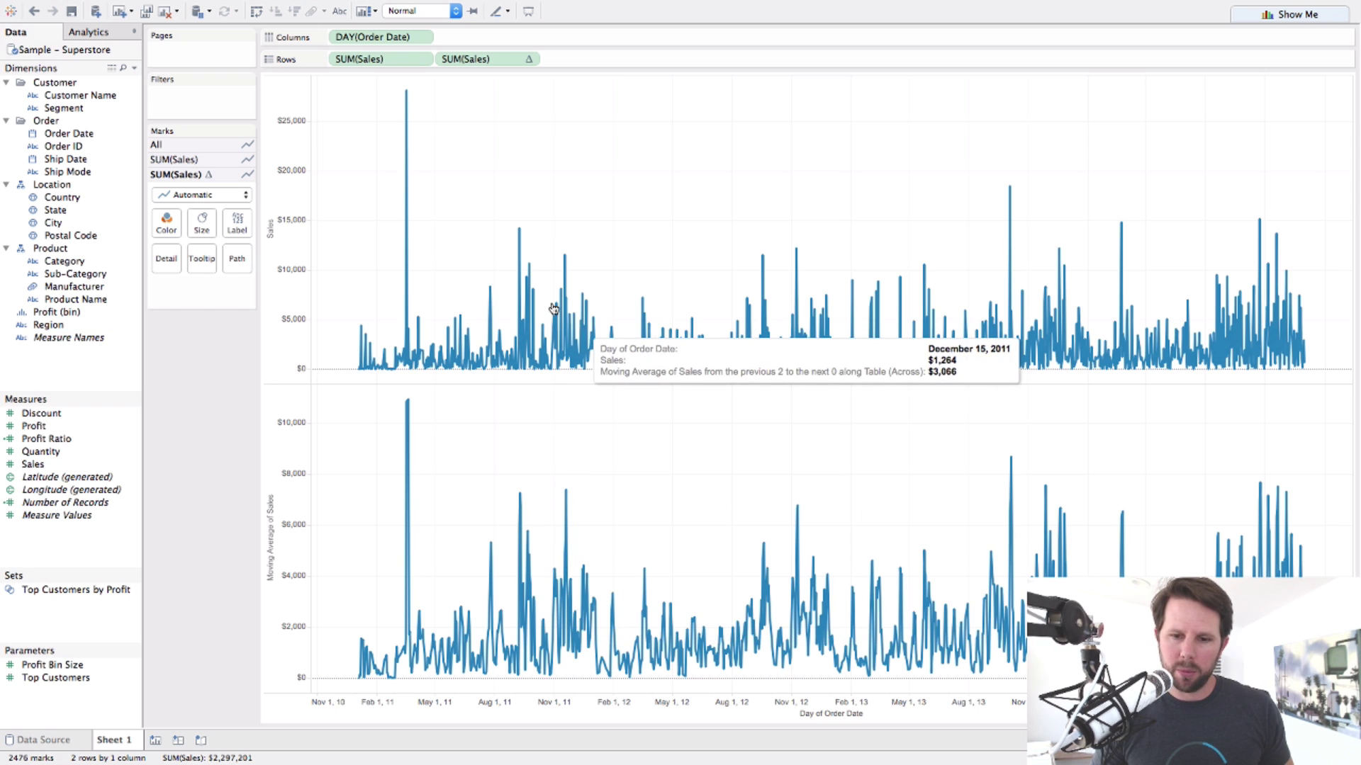
pyautogui.click(527, 60)
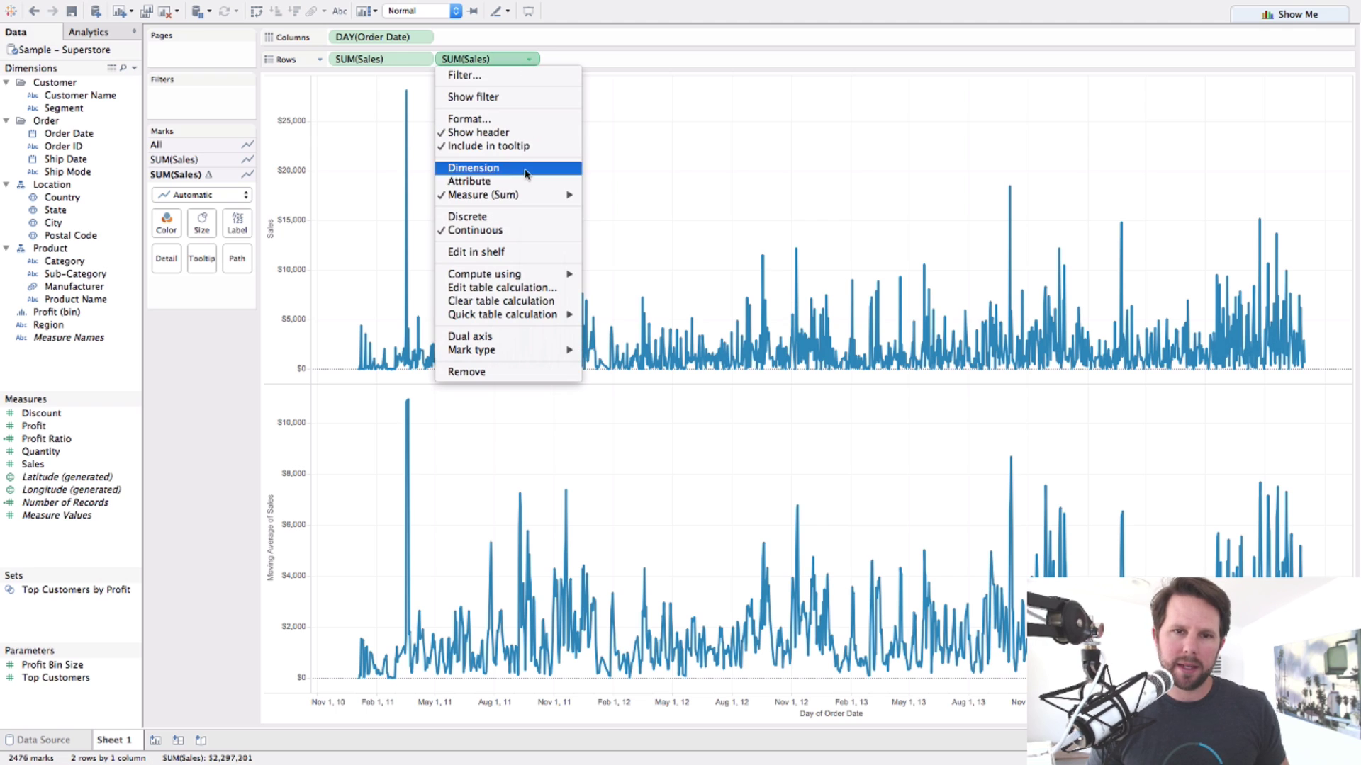
pyautogui.click(517, 288)
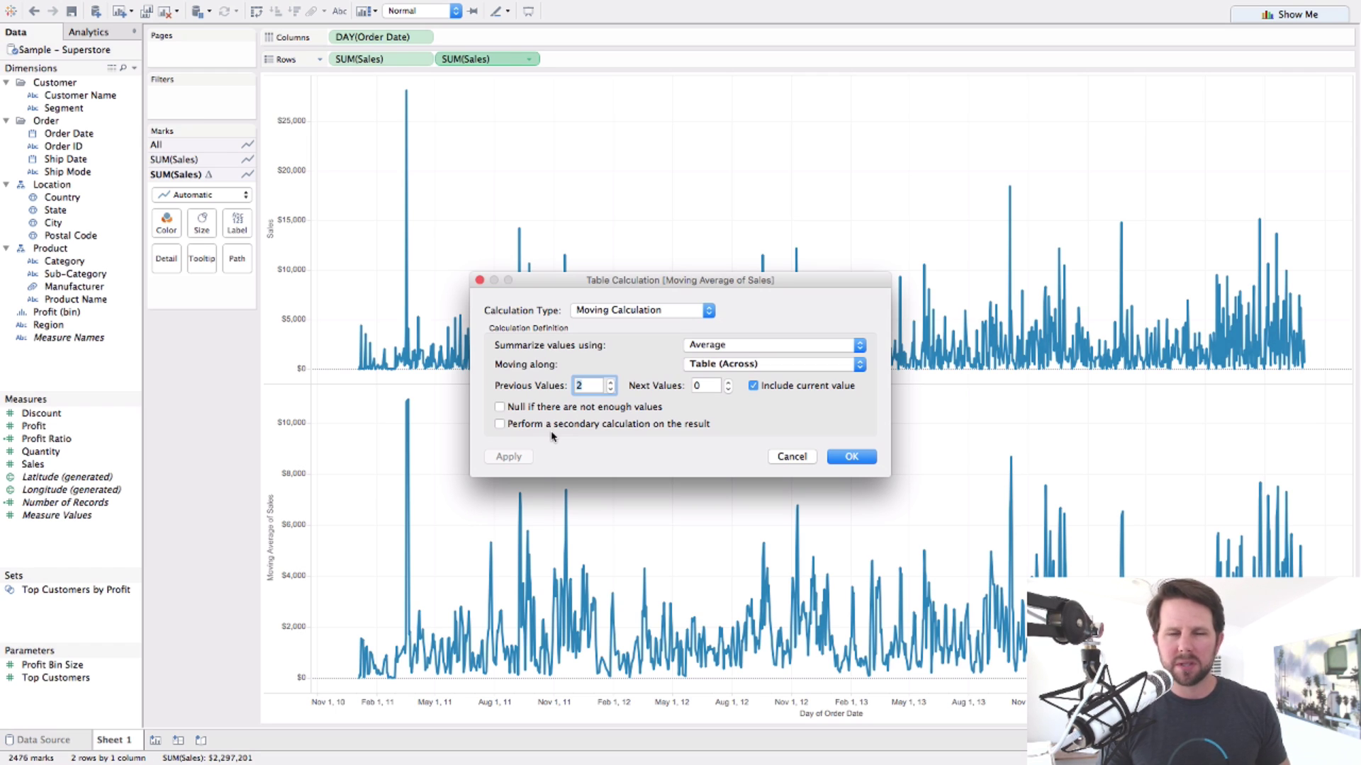
pyautogui.write('30')
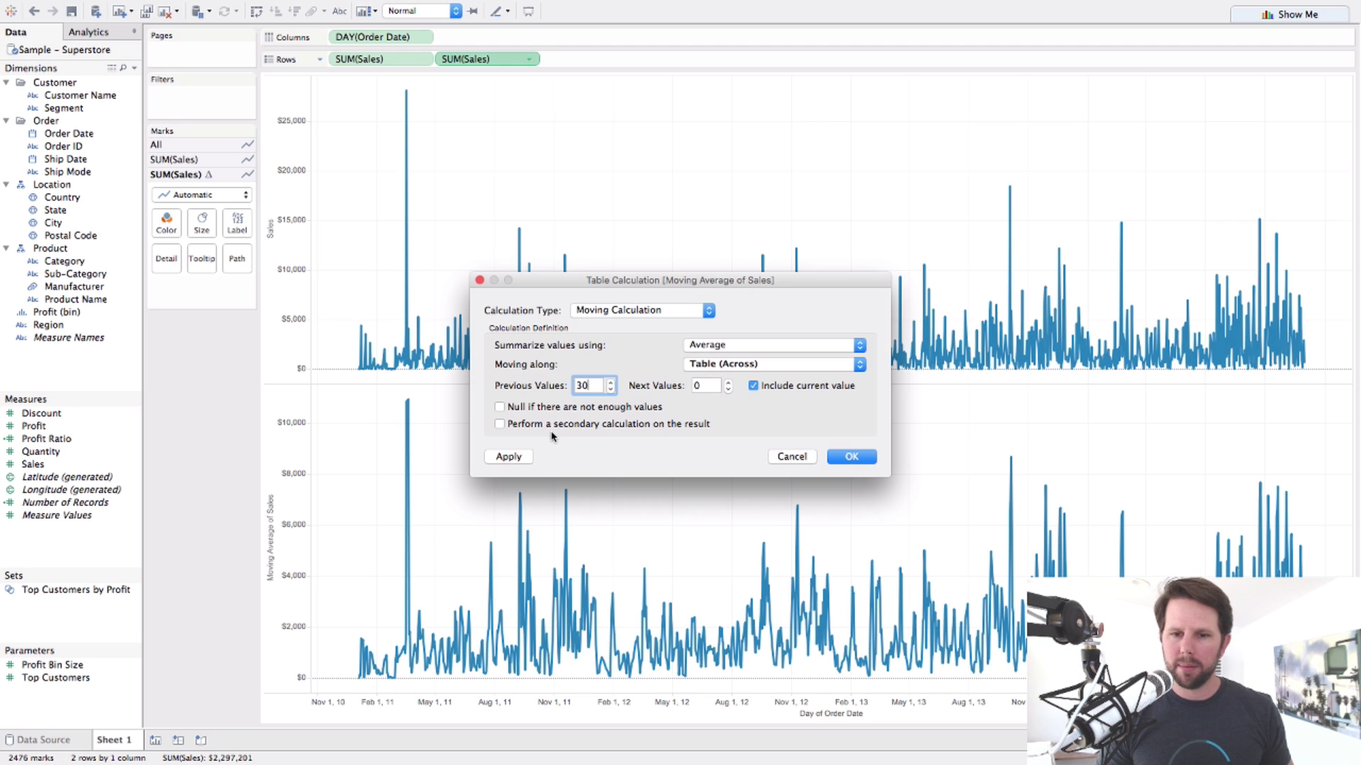
pyautogui.press('BackSpace')
pyautogui.press('BackSpace')
pyautogui.write('29')
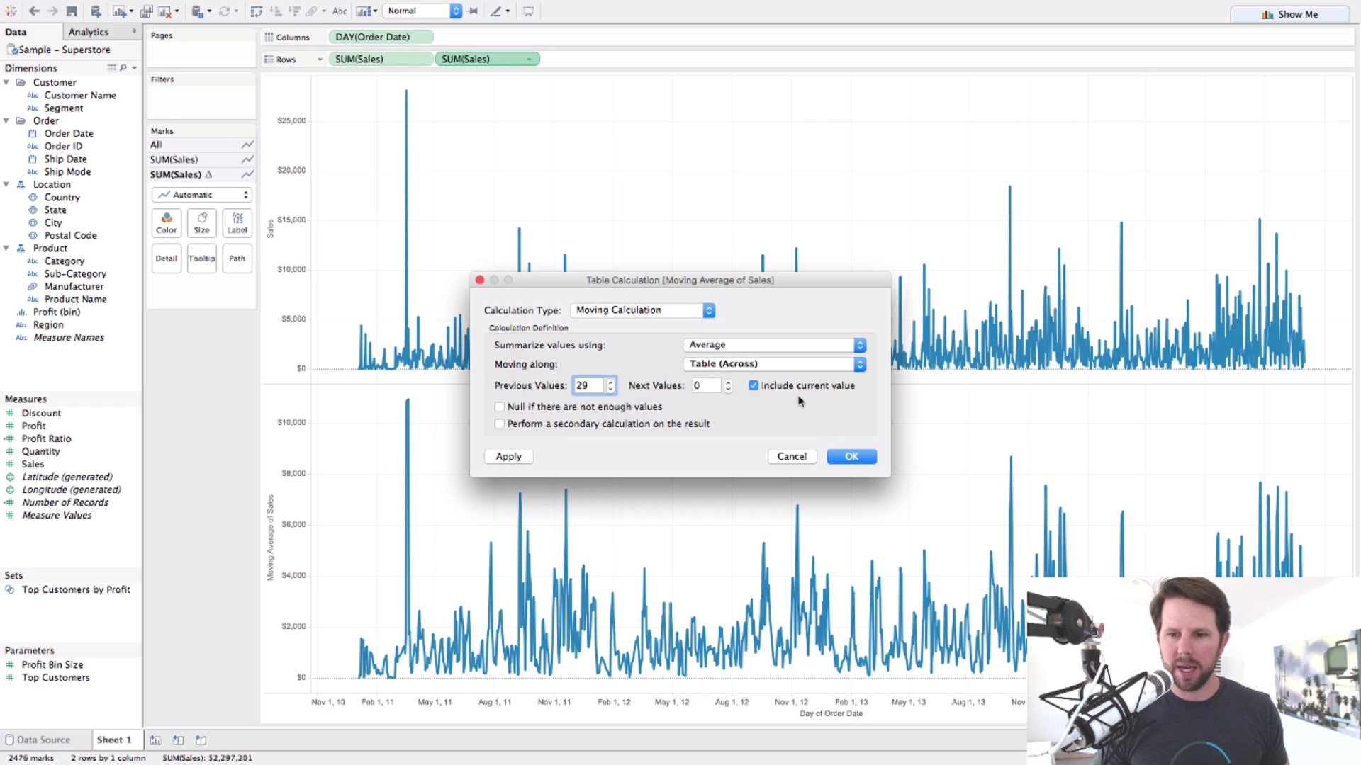
# - Apply the 29-value moving average and combine both Sales measures on a dual axis
pyautogui.click(849, 456)
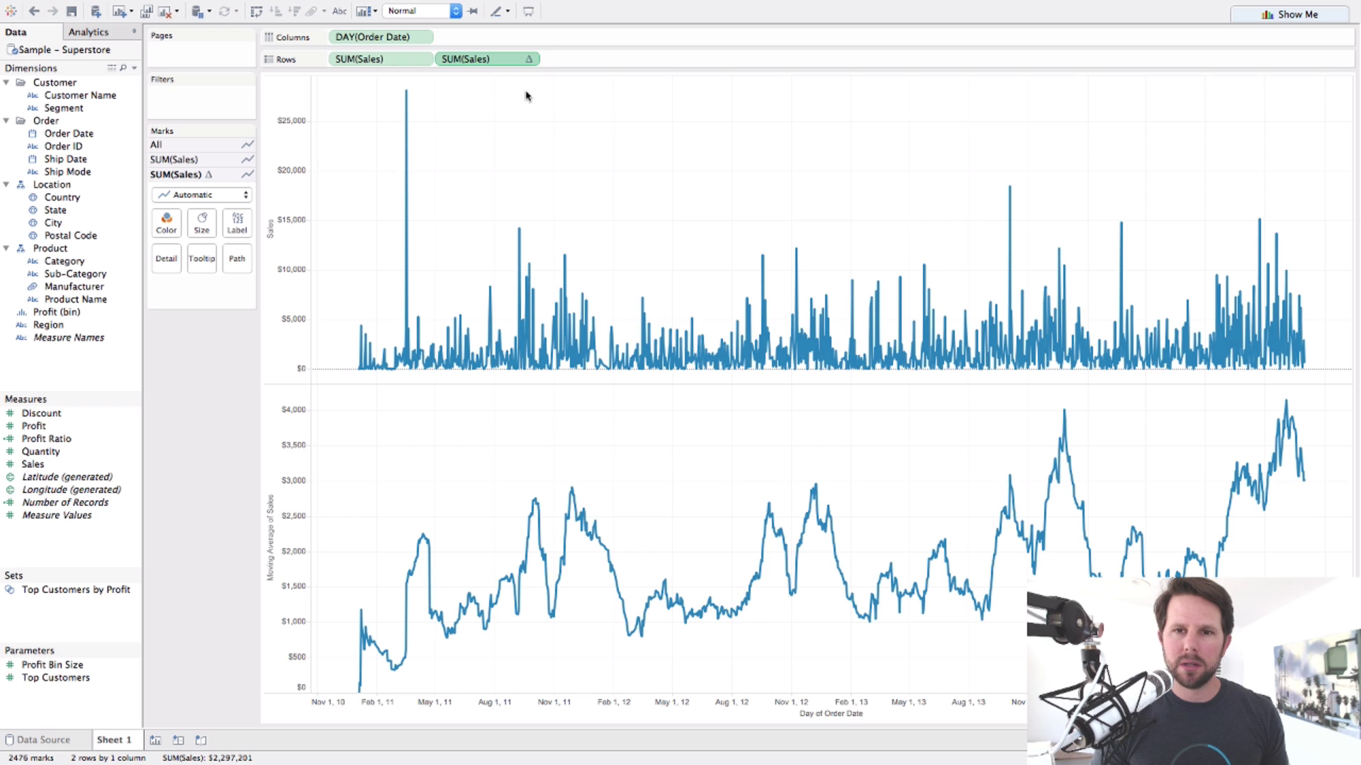
pyautogui.click(531, 60)
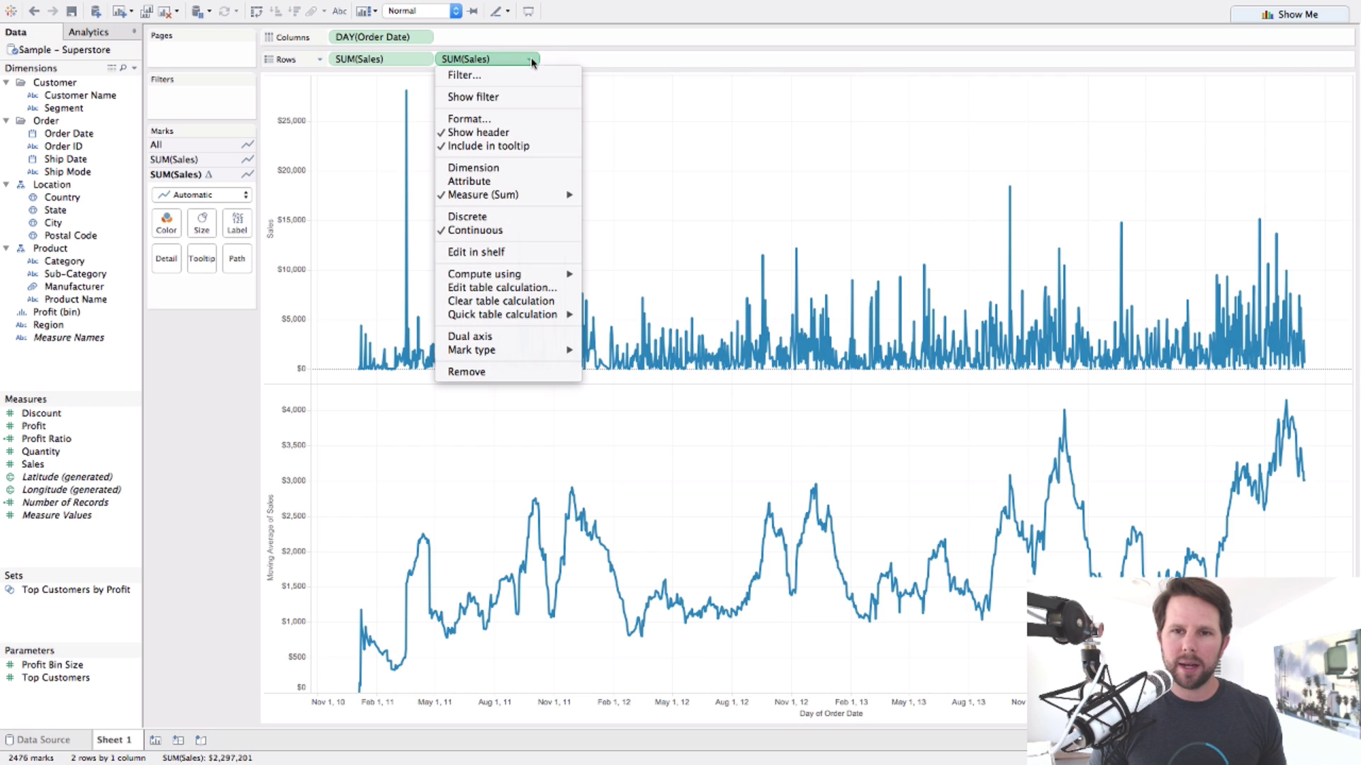
pyautogui.click(548, 338)
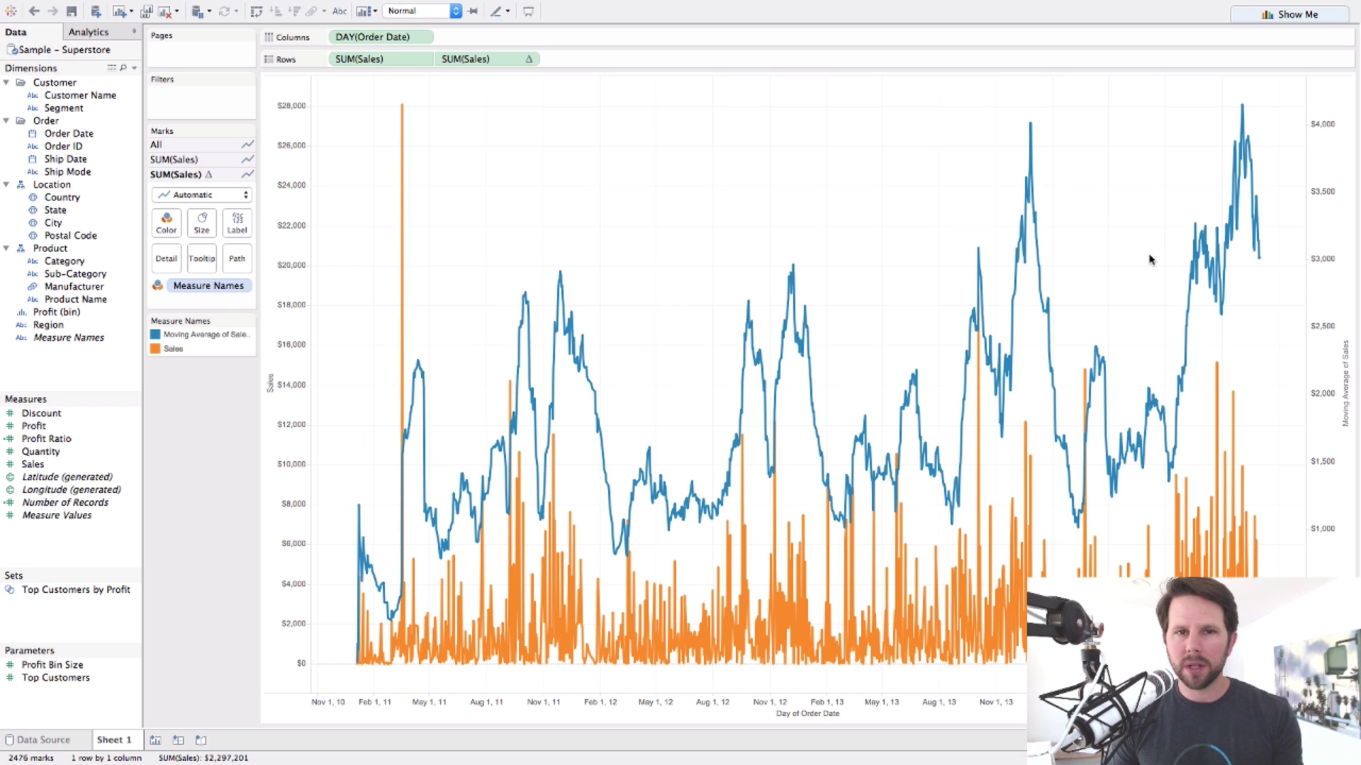
# - Synchronize the right-hand axis with the left and hide its header
pyautogui.rightClick(1319, 273)
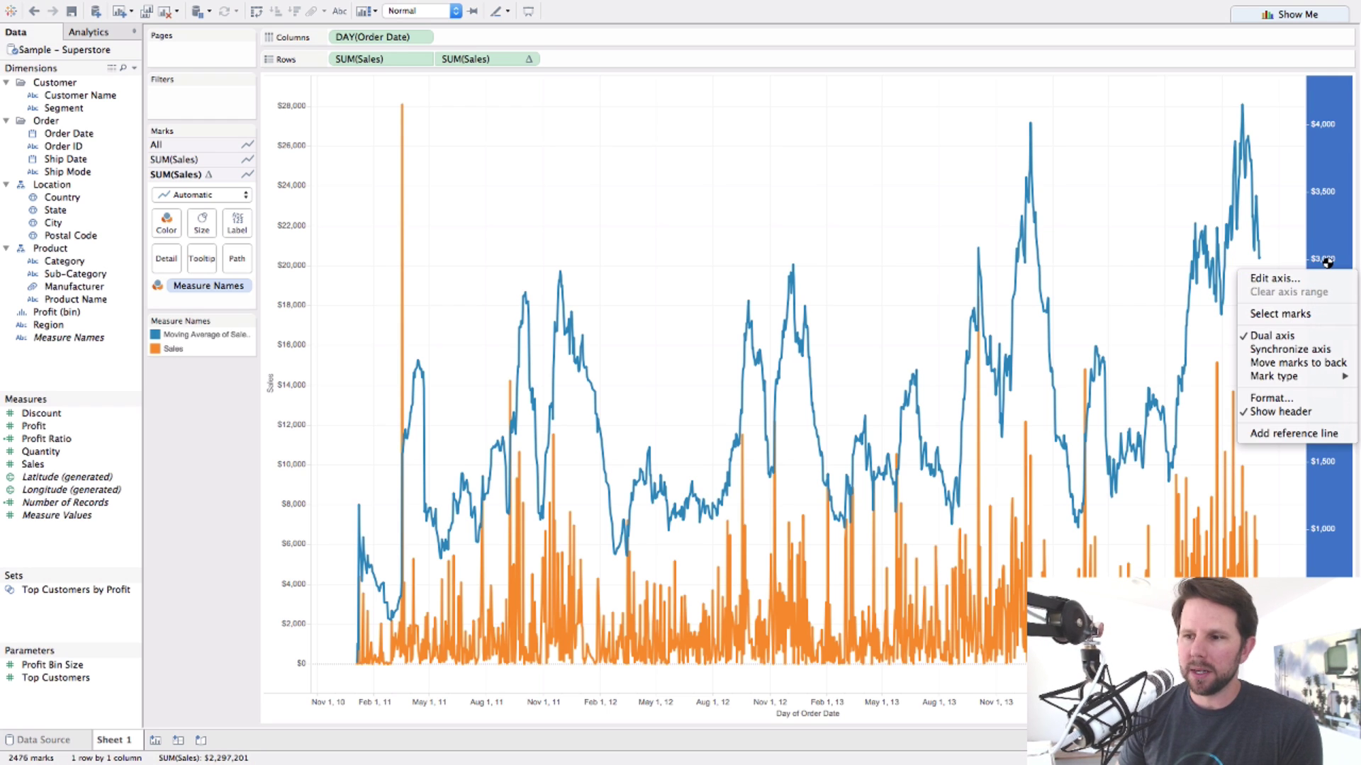
pyautogui.click(1298, 354)
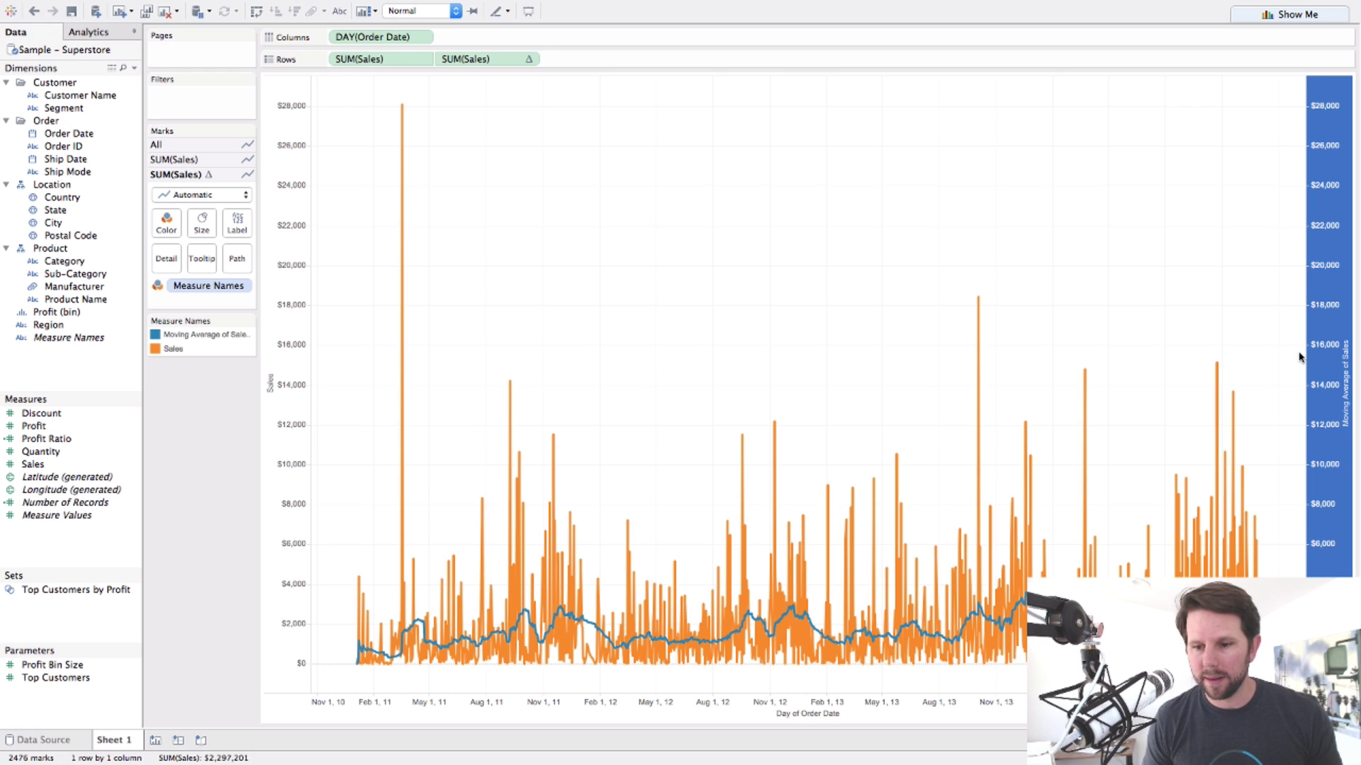
pyautogui.rightClick(1307, 328)
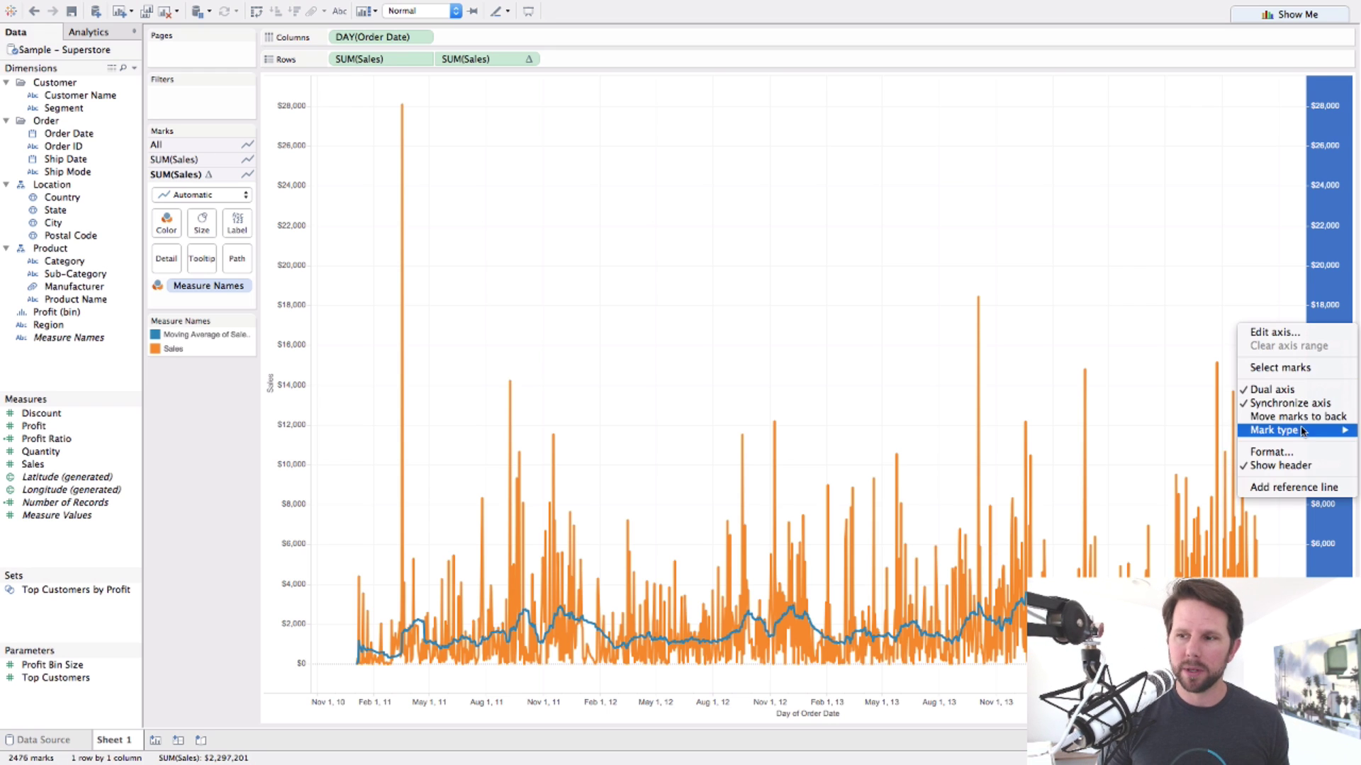
pyautogui.click(1280, 466)
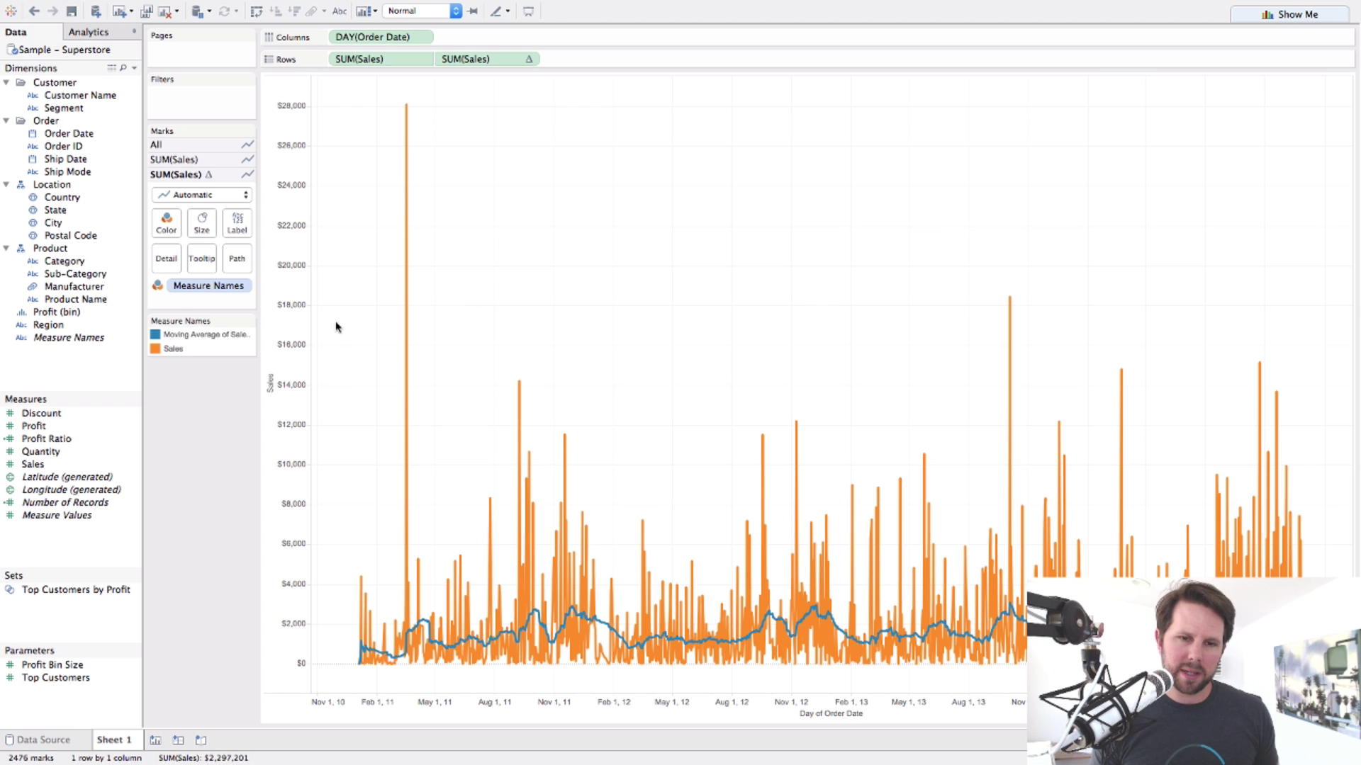
# - In Edit Colors, make Sales yellow-green and the moving average medium blue, then apply
pyautogui.moveTo(244, 330)
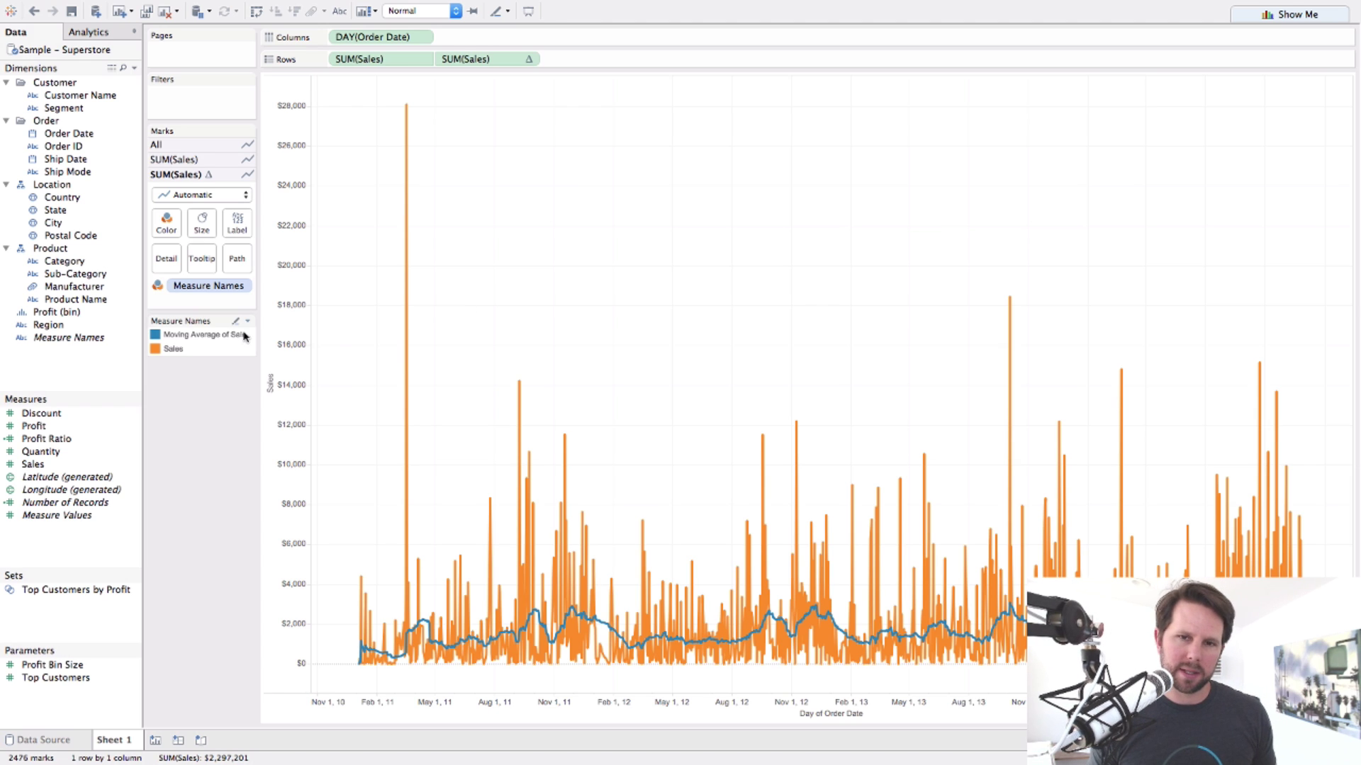
pyautogui.click(248, 322)
pyautogui.click(226, 334)
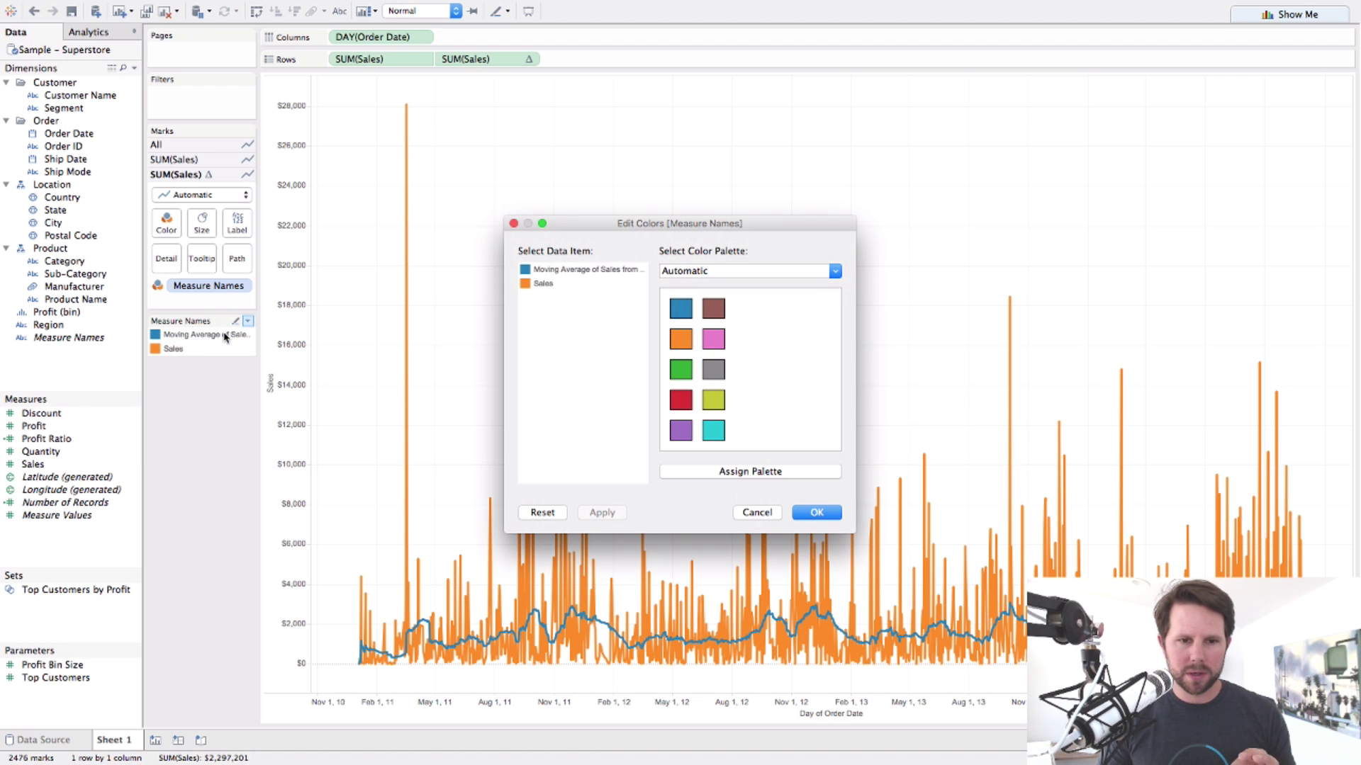
pyautogui.click(539, 284)
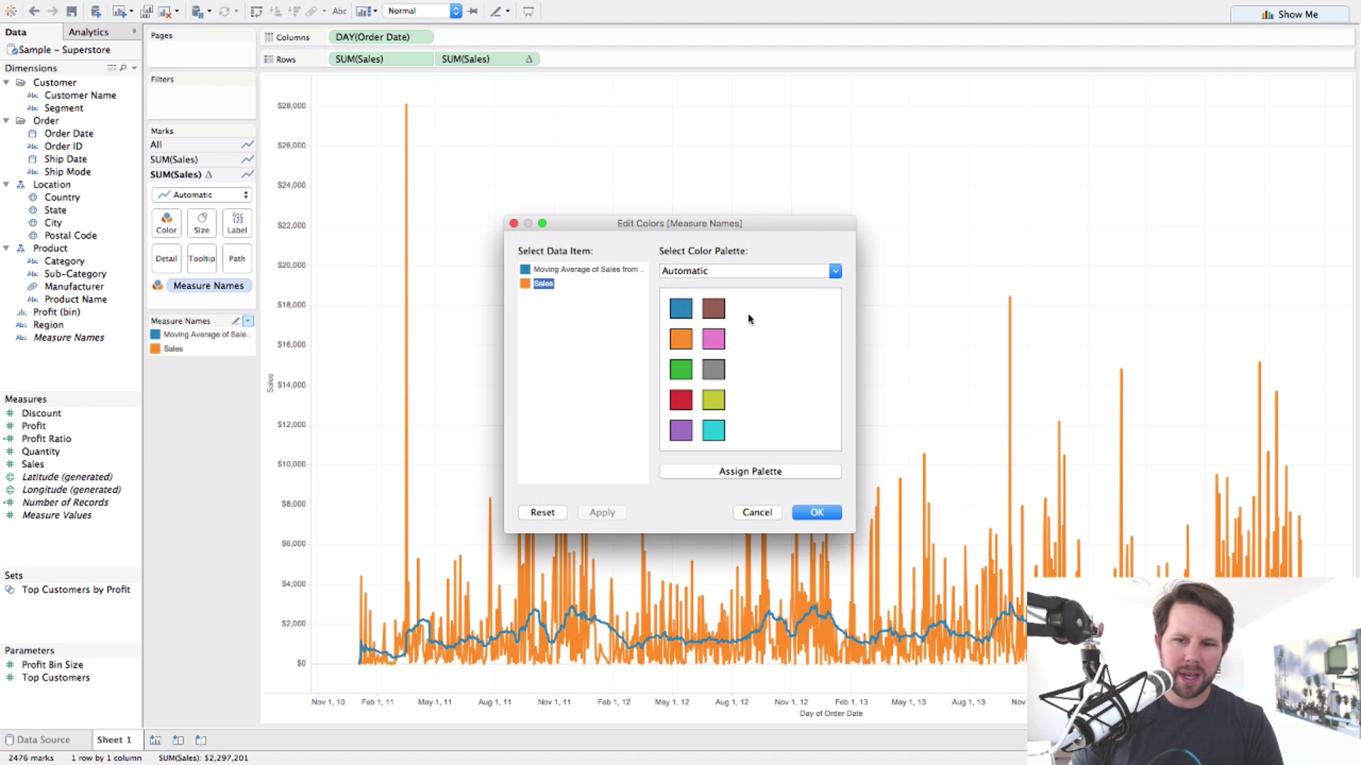
pyautogui.click(718, 272)
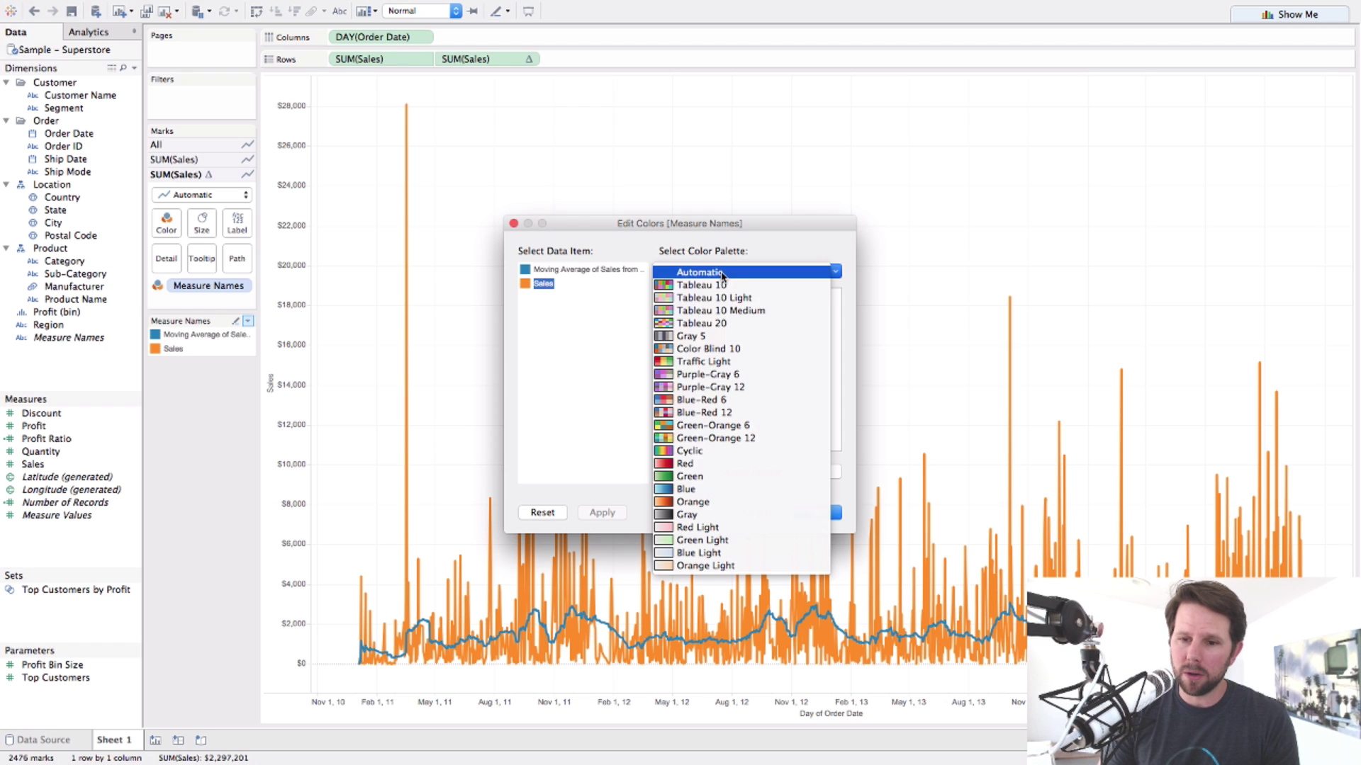
pyautogui.click(726, 296)
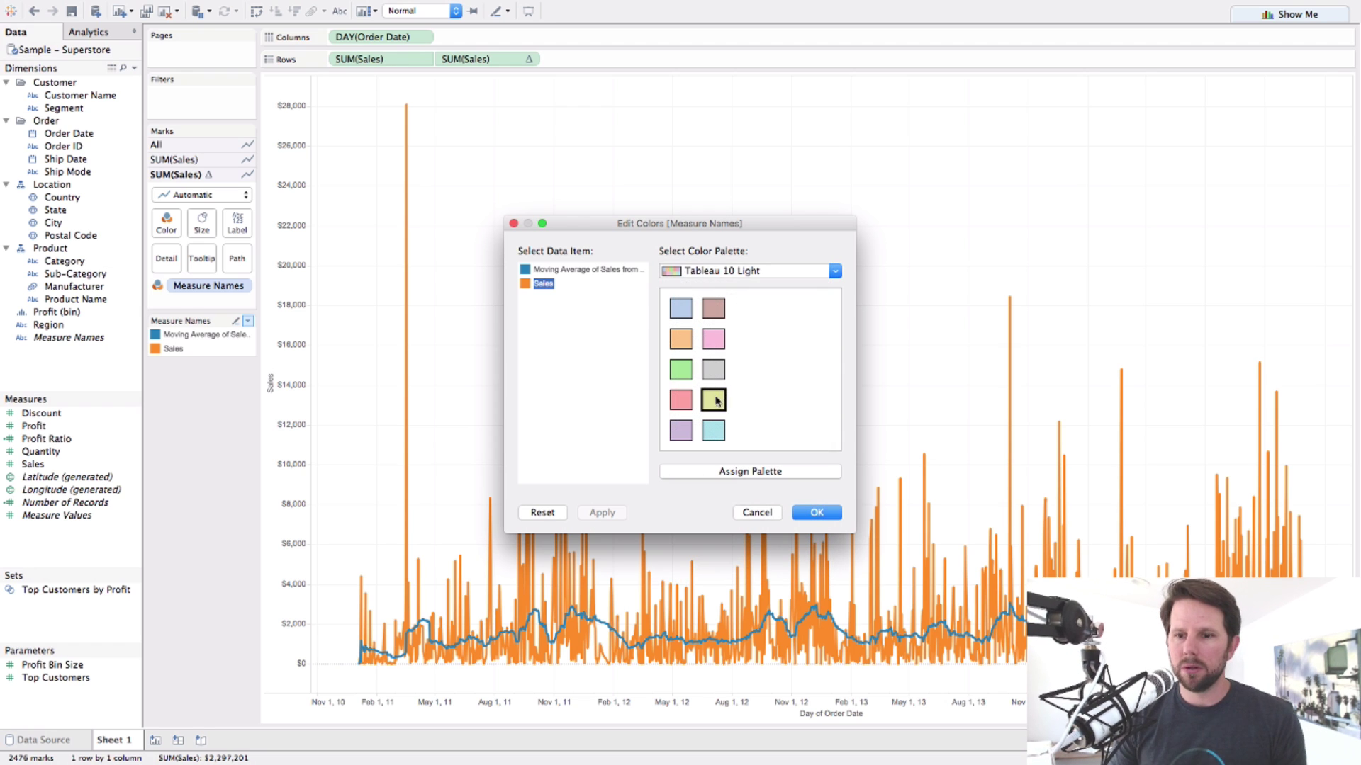
pyautogui.click(712, 399)
pyautogui.click(568, 273)
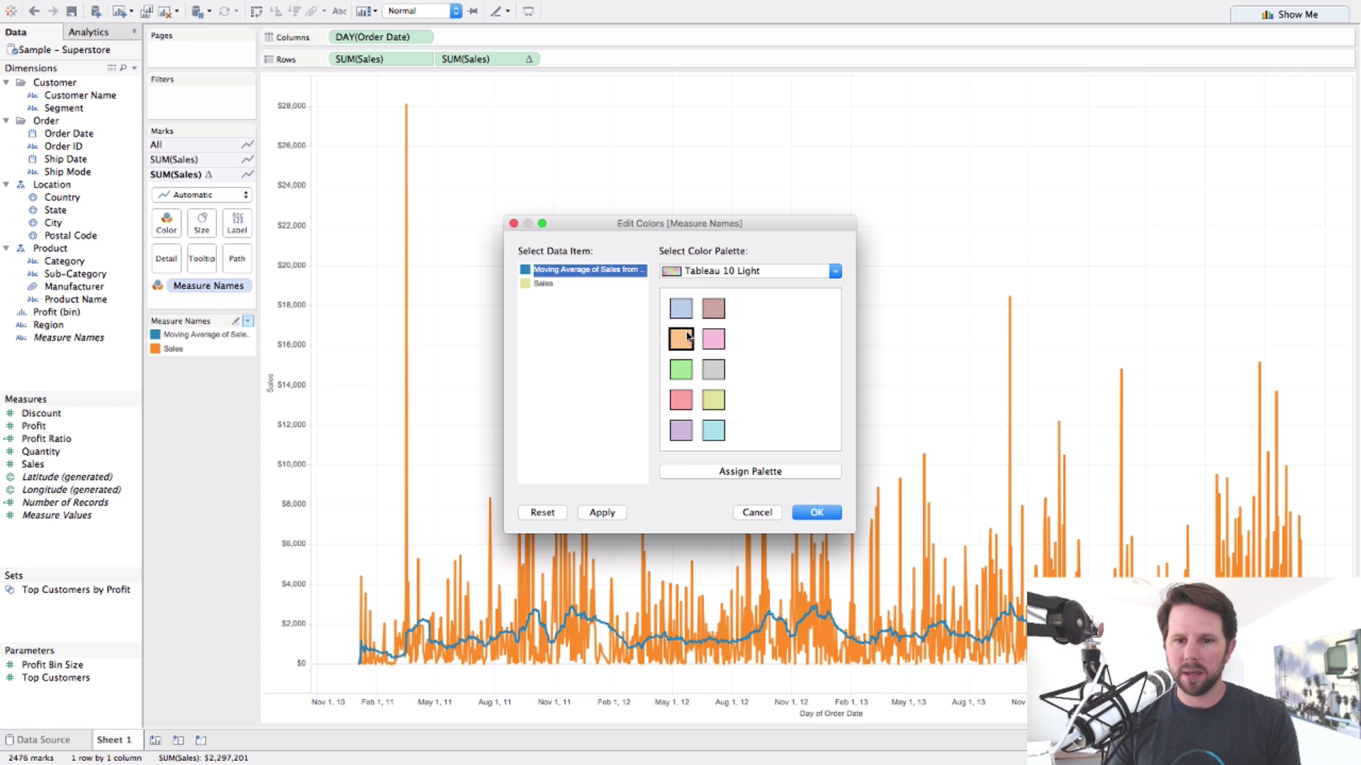
pyautogui.click(699, 275)
pyautogui.click(705, 286)
pyautogui.click(681, 308)
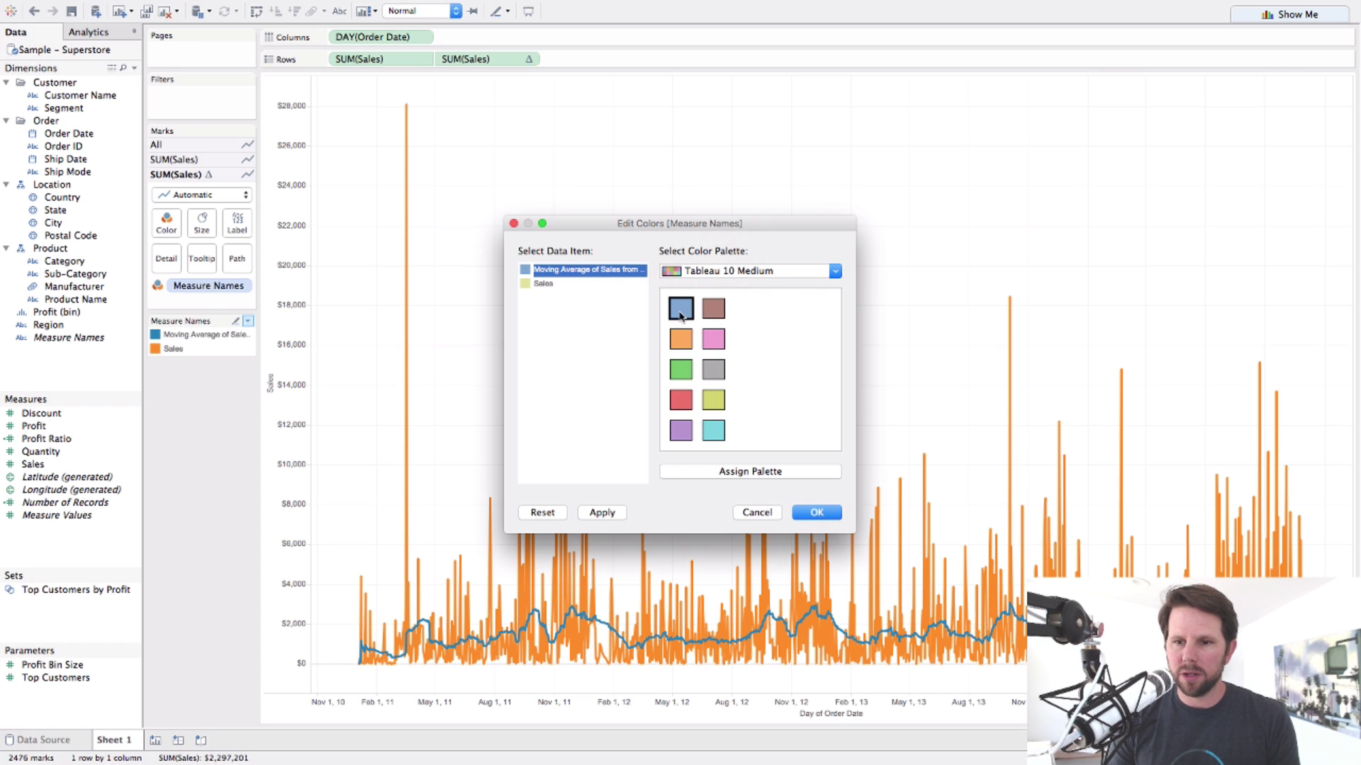
pyautogui.click(608, 514)
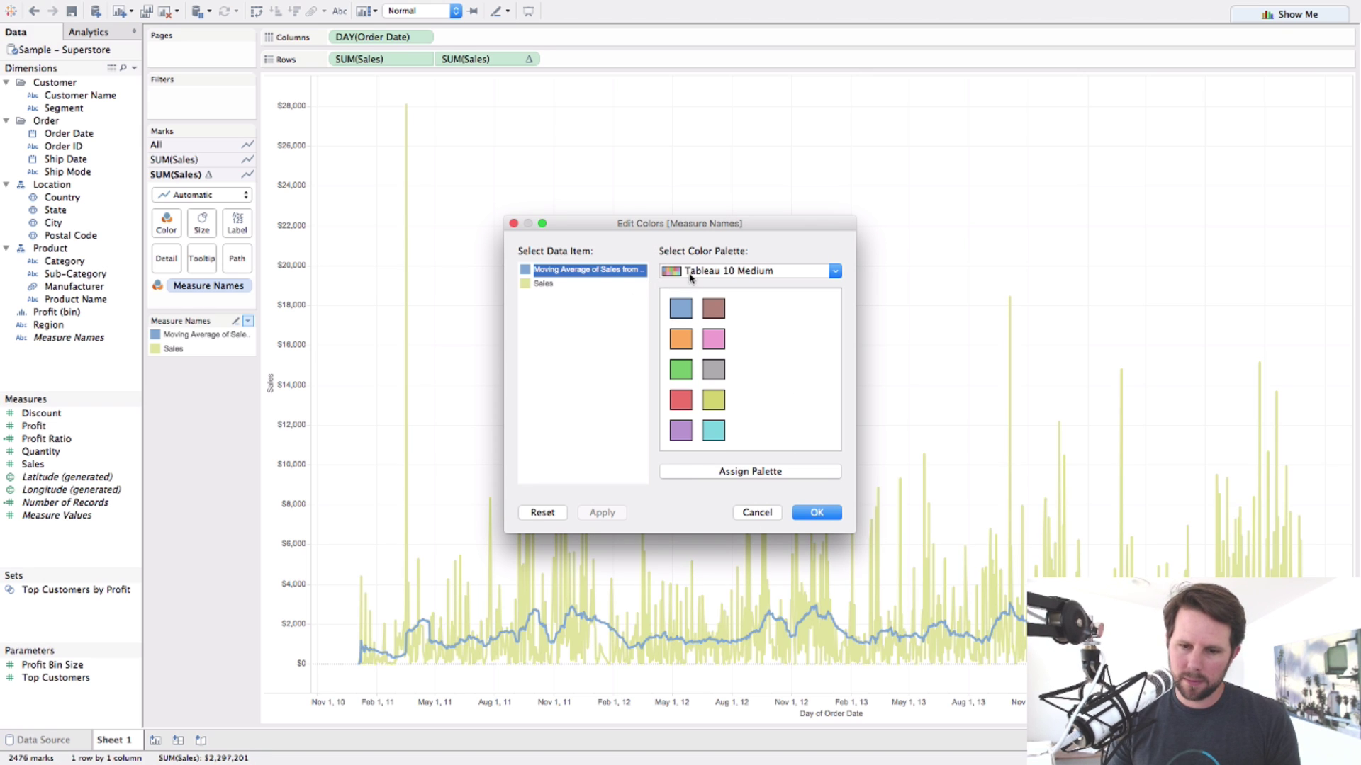
# - Switch the moving average to a darker blue from the Tableau 10 palette and confirm
pyautogui.click(691, 275)
pyautogui.click(708, 248)
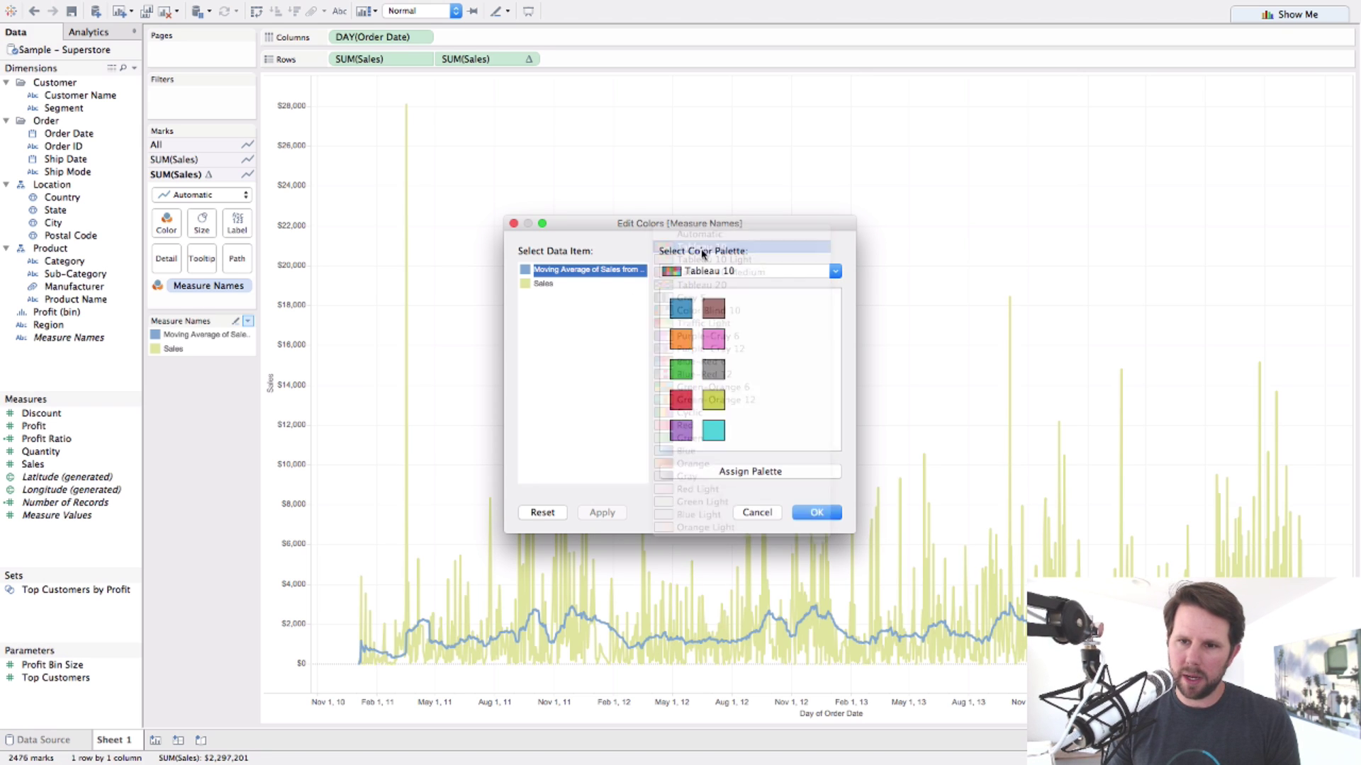
pyautogui.click(682, 309)
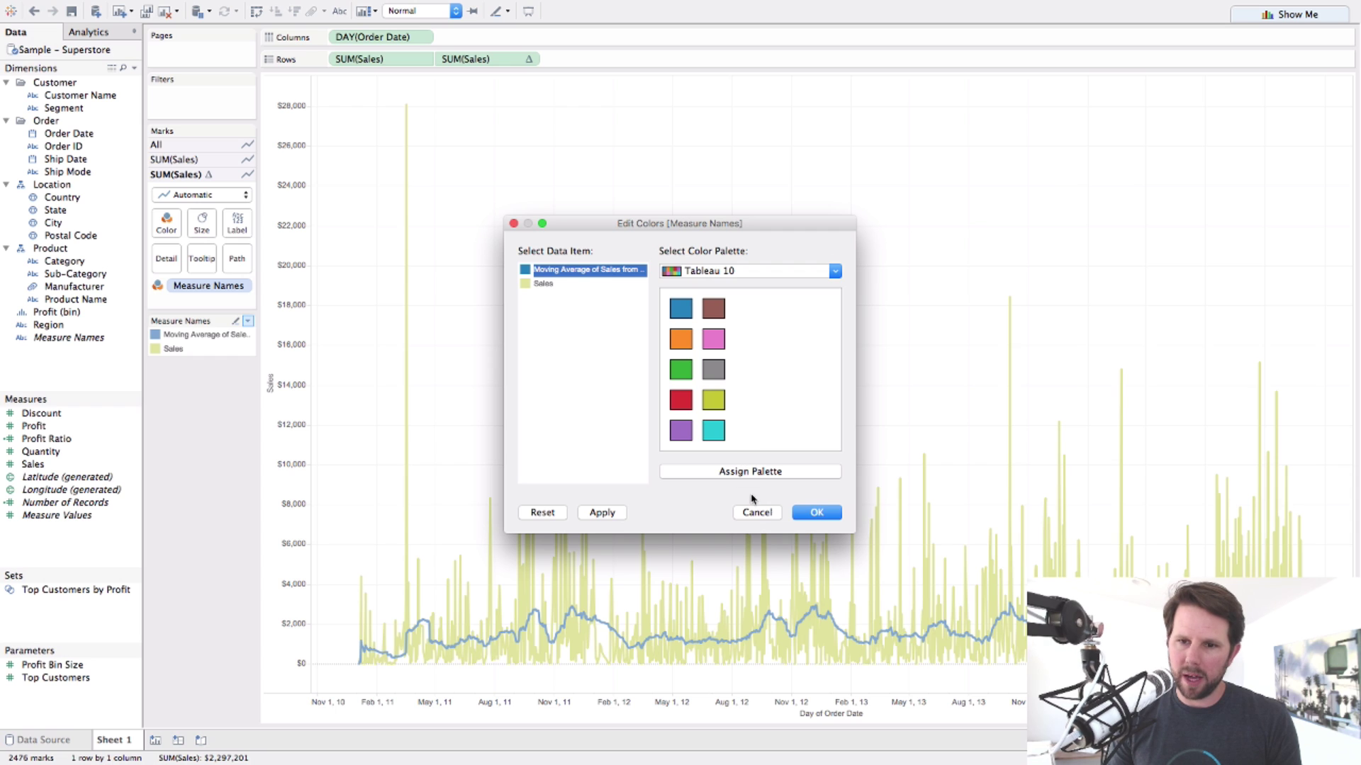
pyautogui.click(612, 515)
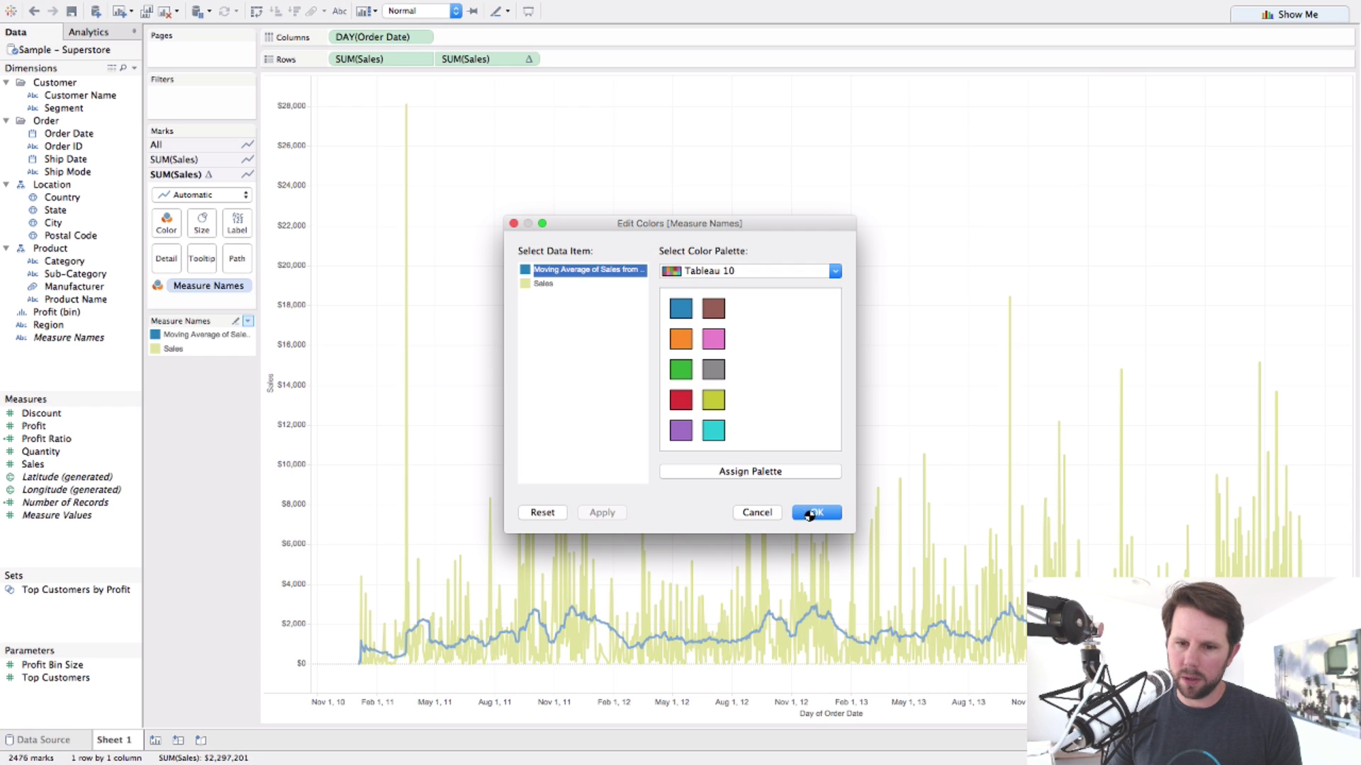
pyautogui.click(819, 517)
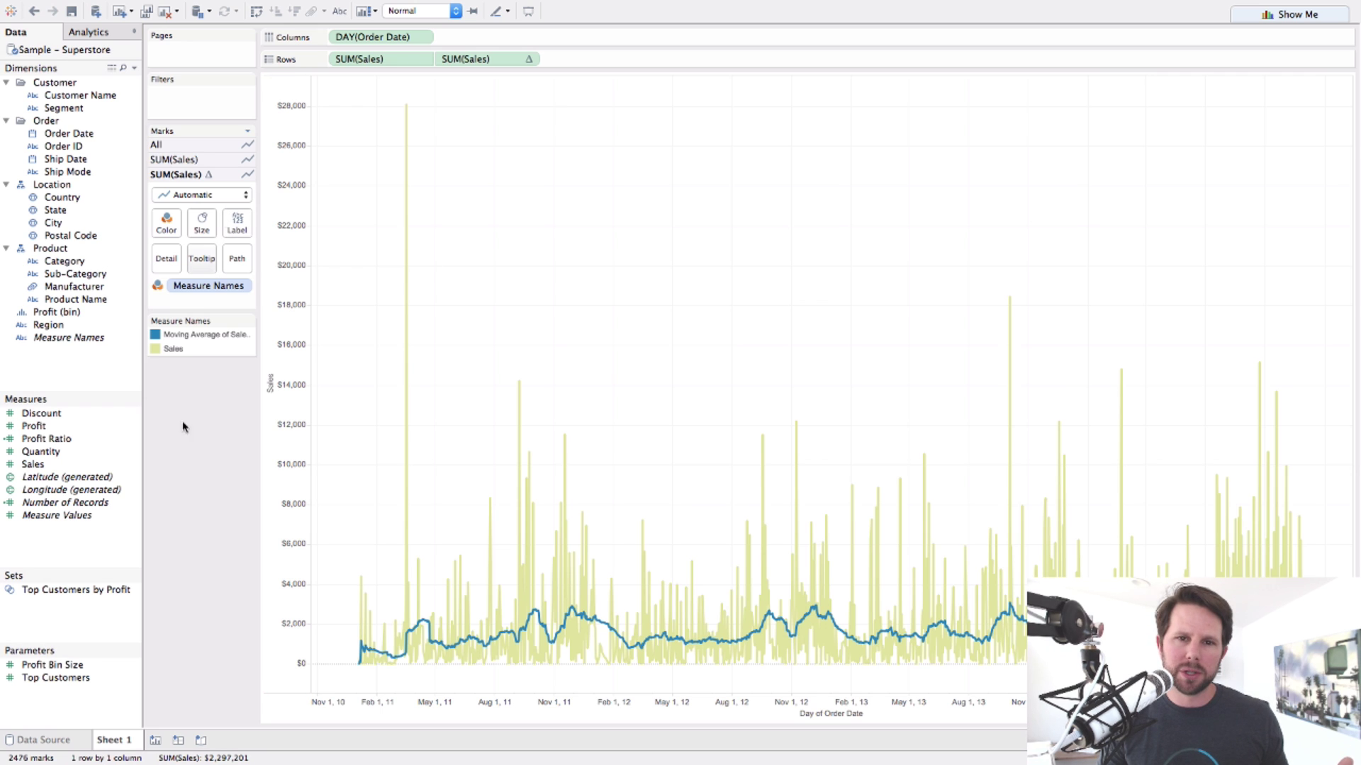
# - Rename Sheet 1 to 'basic' and duplicate it as Sheet 2
pyautogui.doubleClick(117, 741)
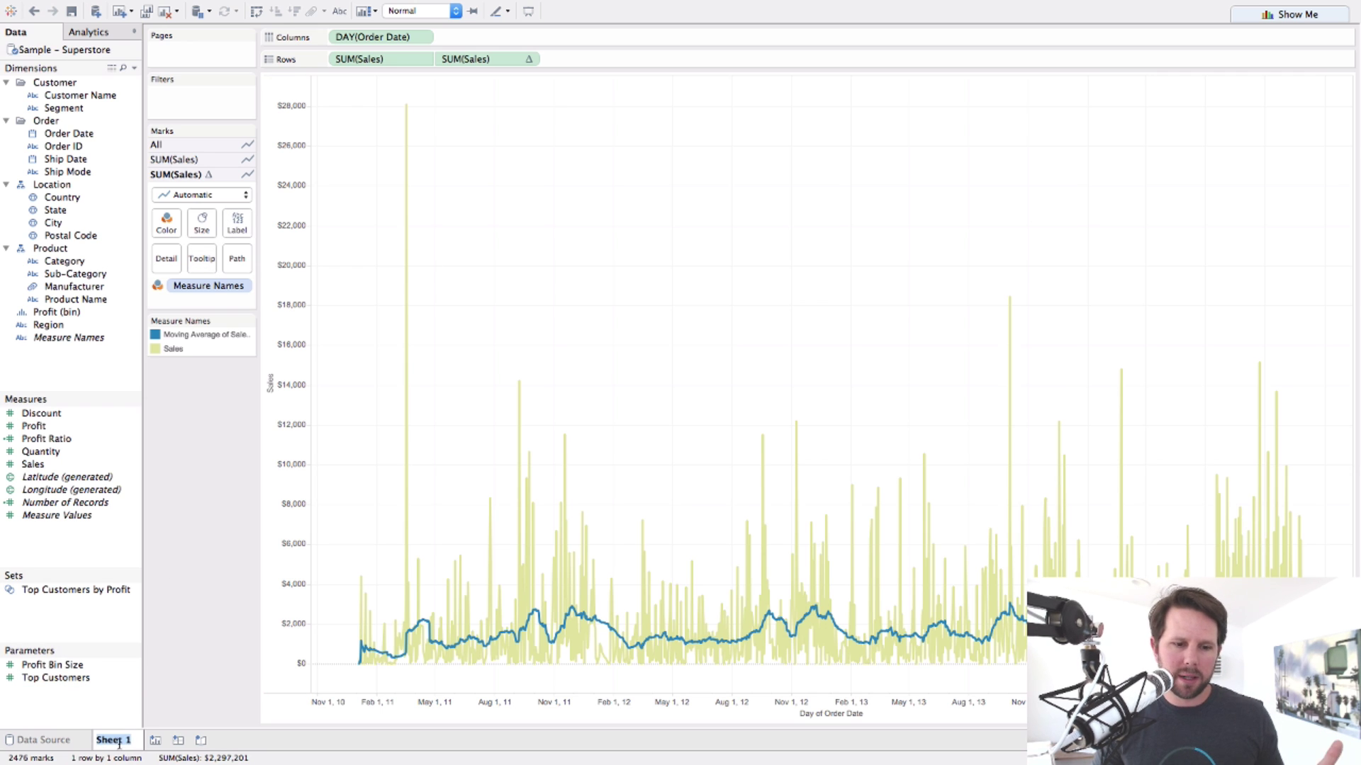
pyautogui.write('basic')
pyautogui.press('Return')
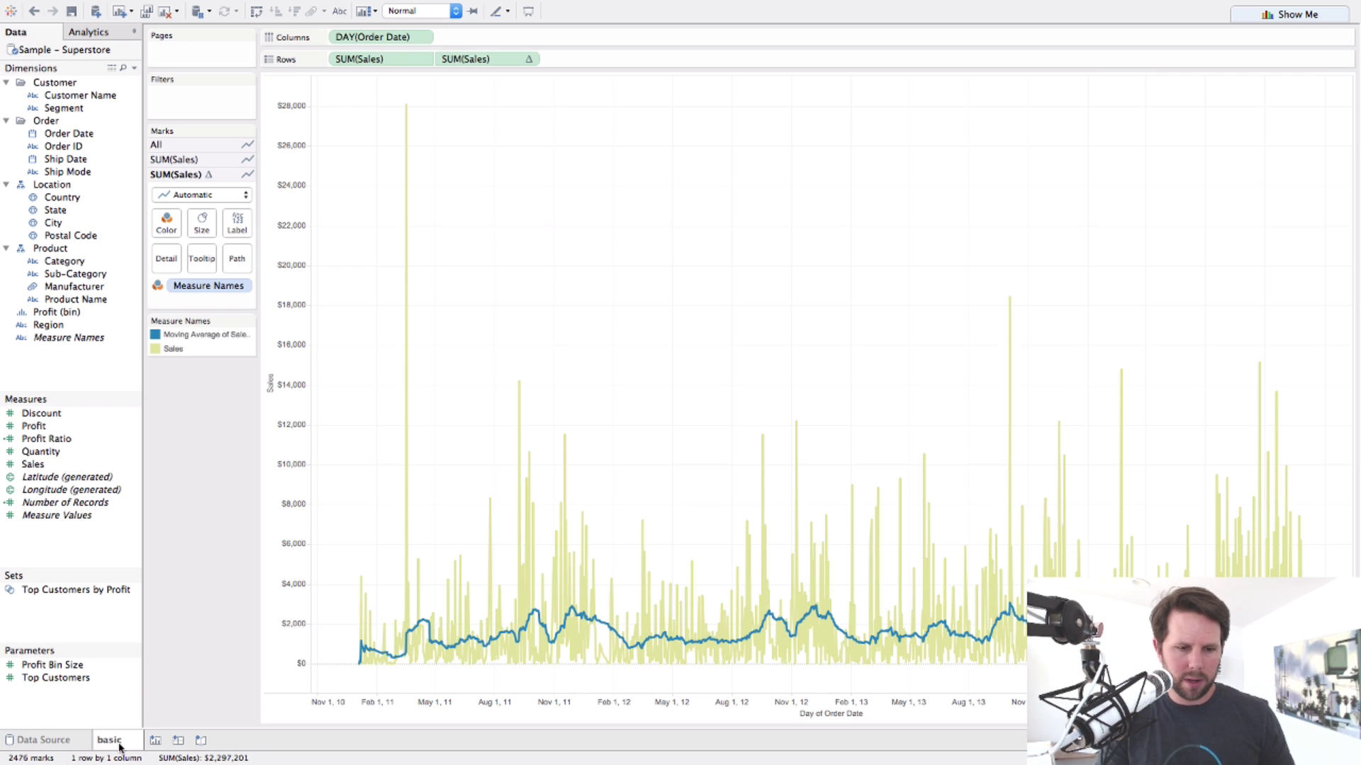
pyautogui.rightClick(120, 746)
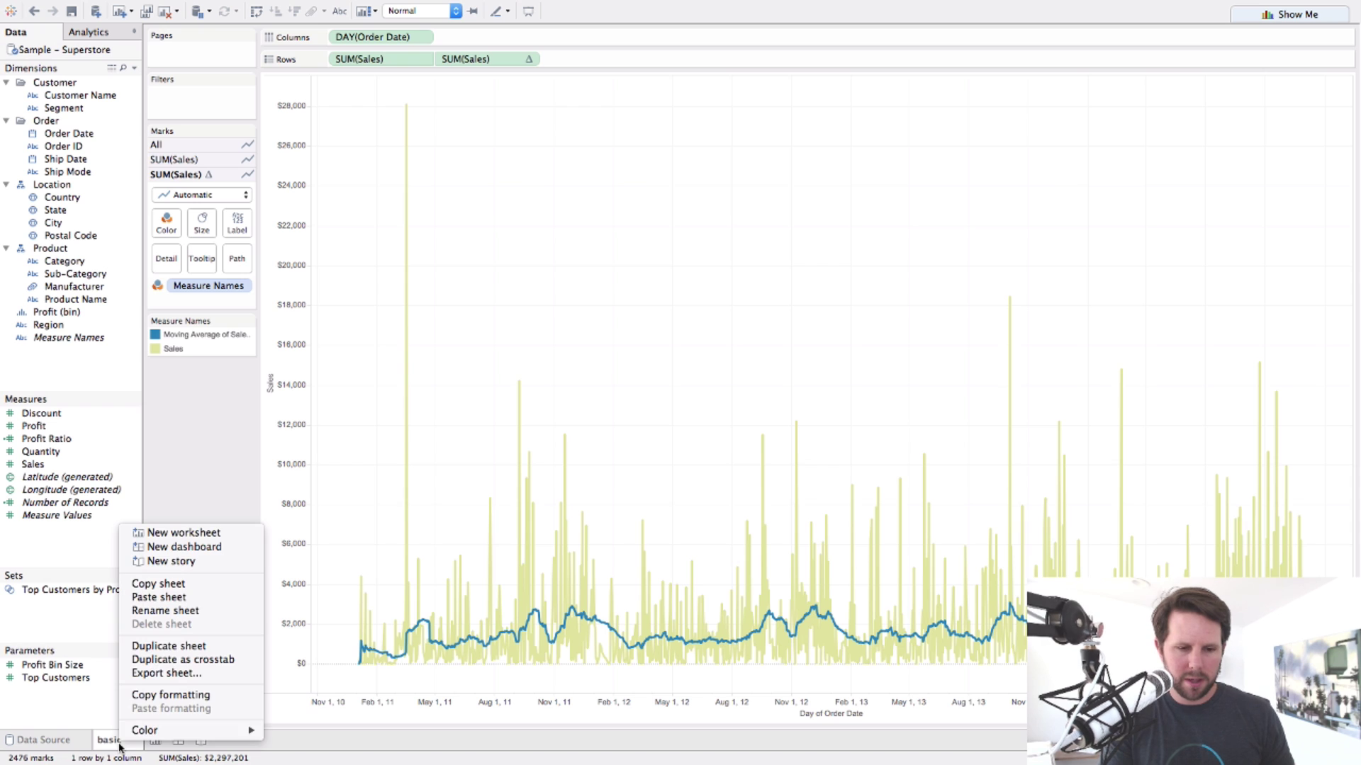
pyautogui.click(188, 648)
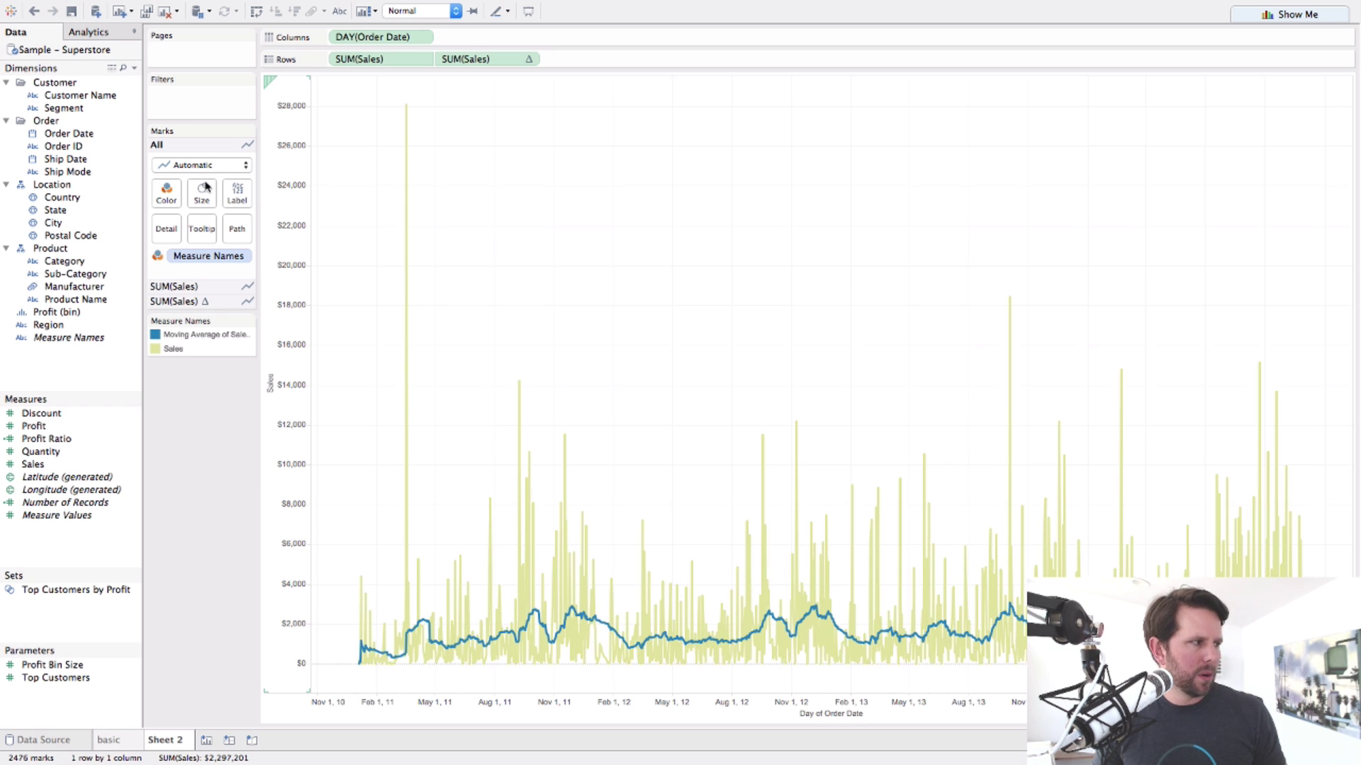
# - Set the daily SUM(Sales) mark type to Circle and shrink the circles with the Size slider
pyautogui.click(230, 286)
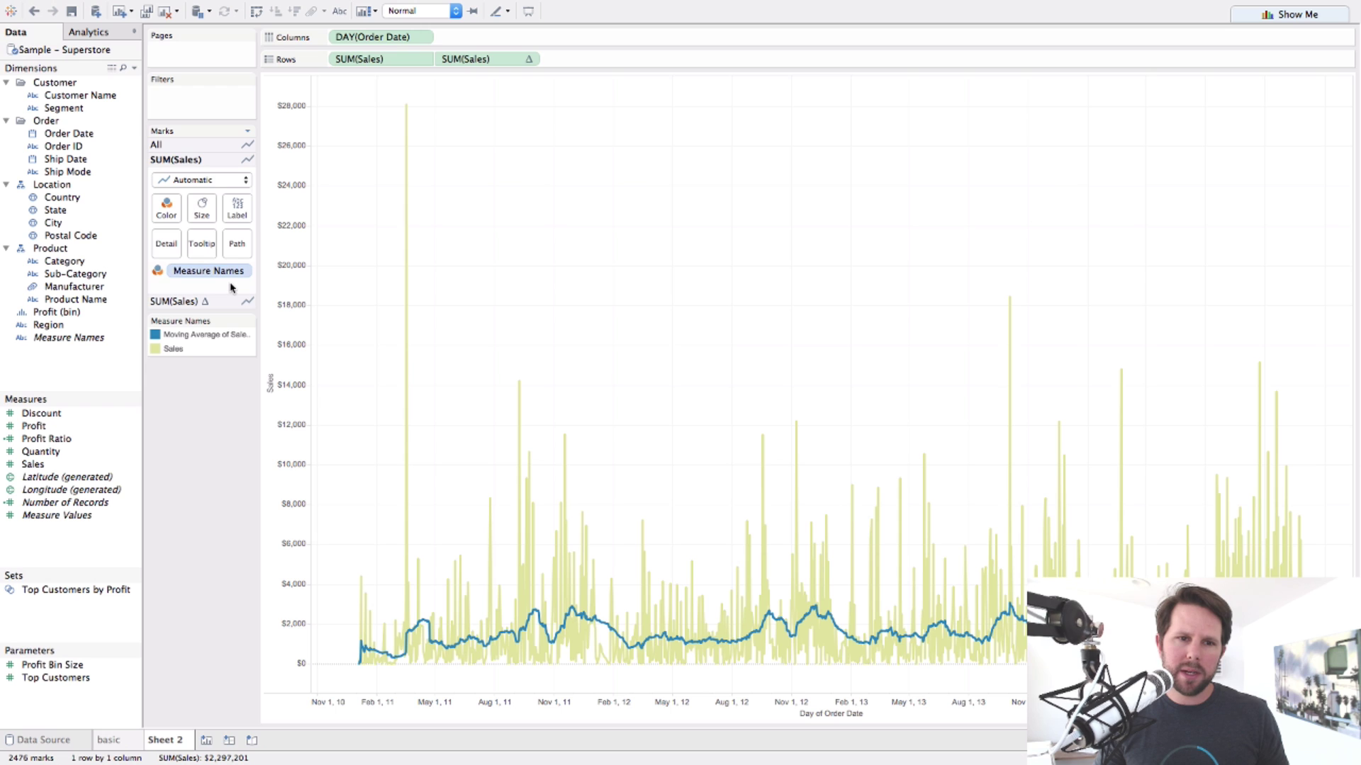
pyautogui.click(218, 183)
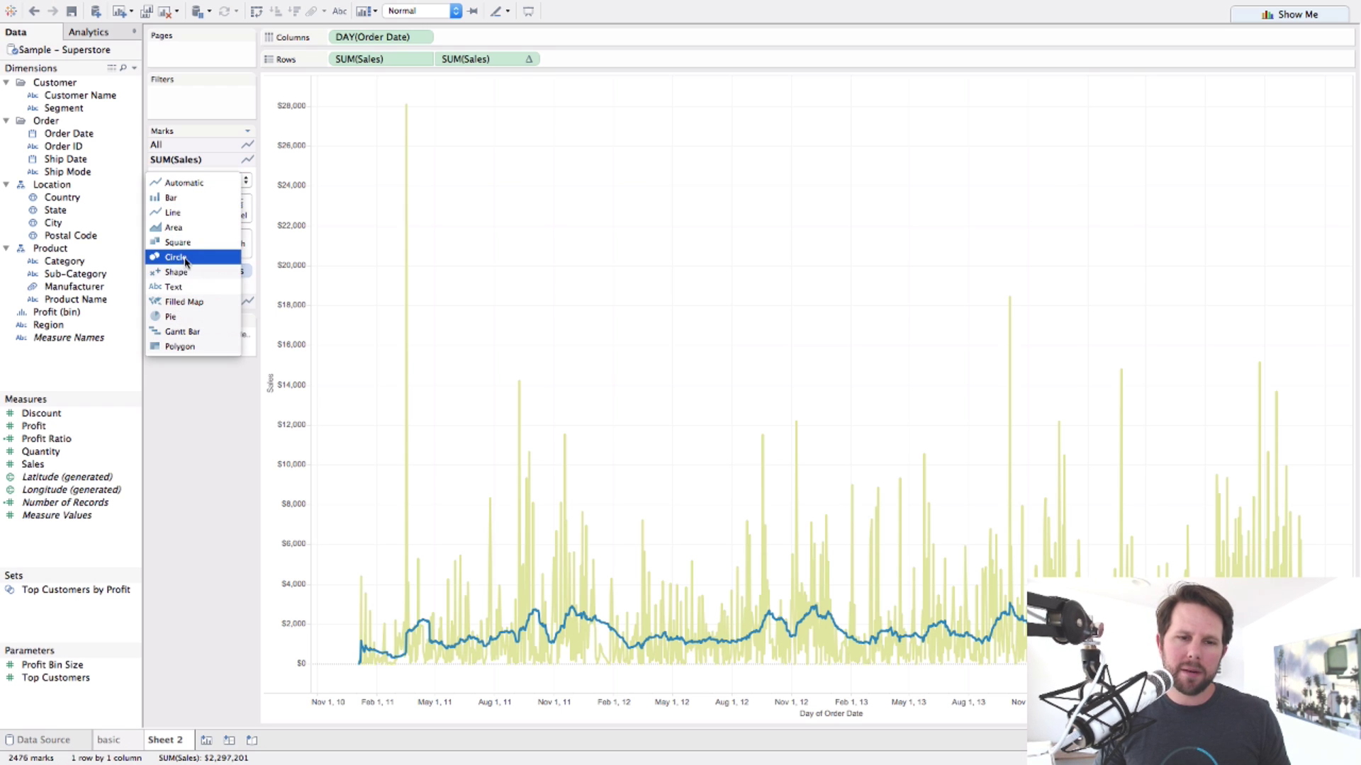
pyautogui.click(185, 430)
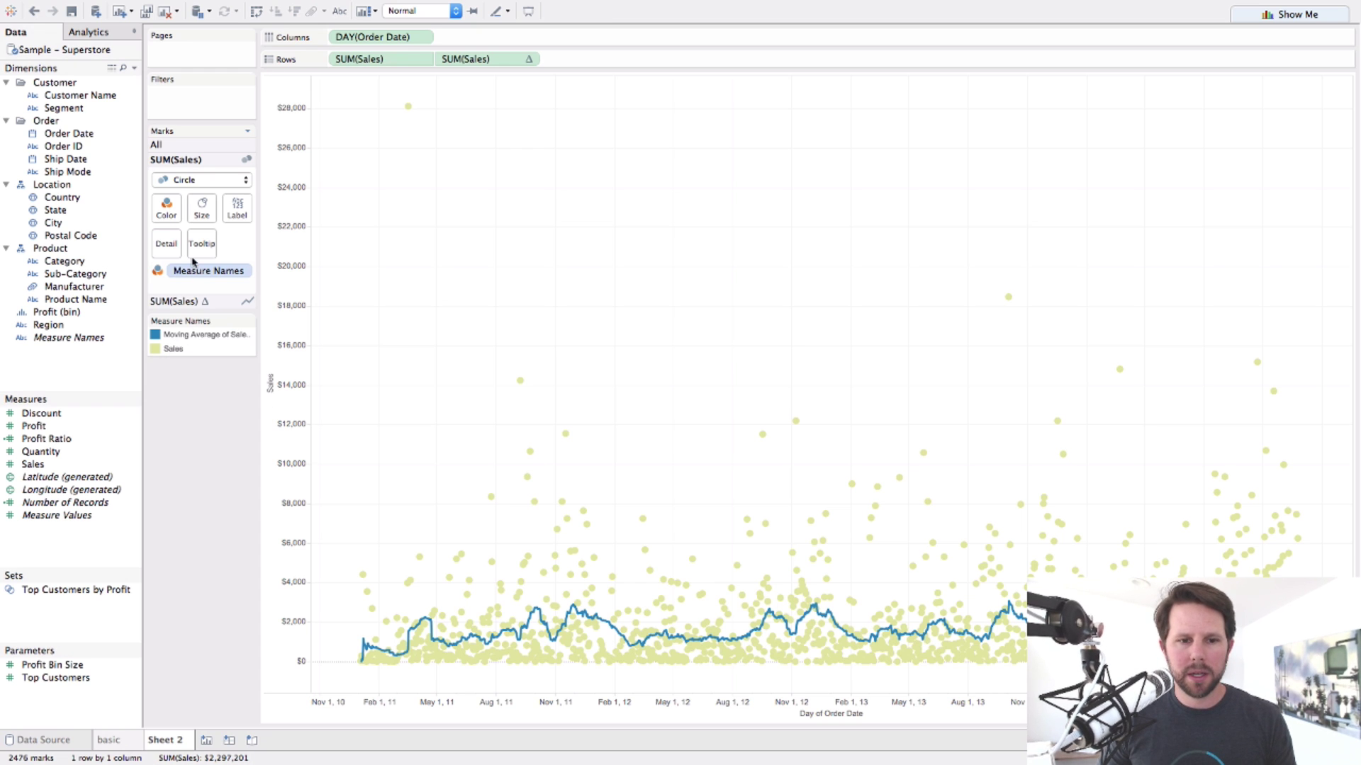
pyautogui.click(202, 209)
pyautogui.moveTo(223, 246); pyautogui.dragTo(212, 246)
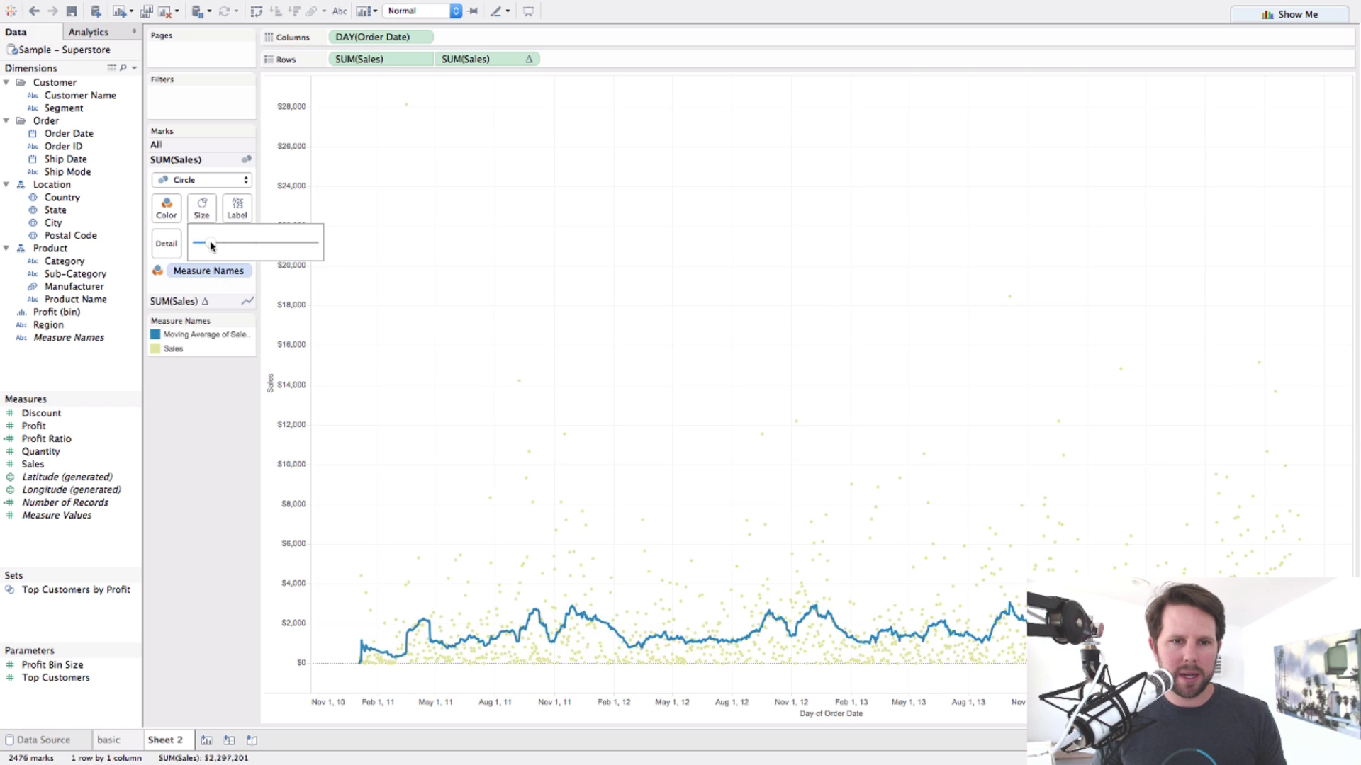
pyautogui.moveTo(211, 246); pyautogui.dragTo(216, 246)
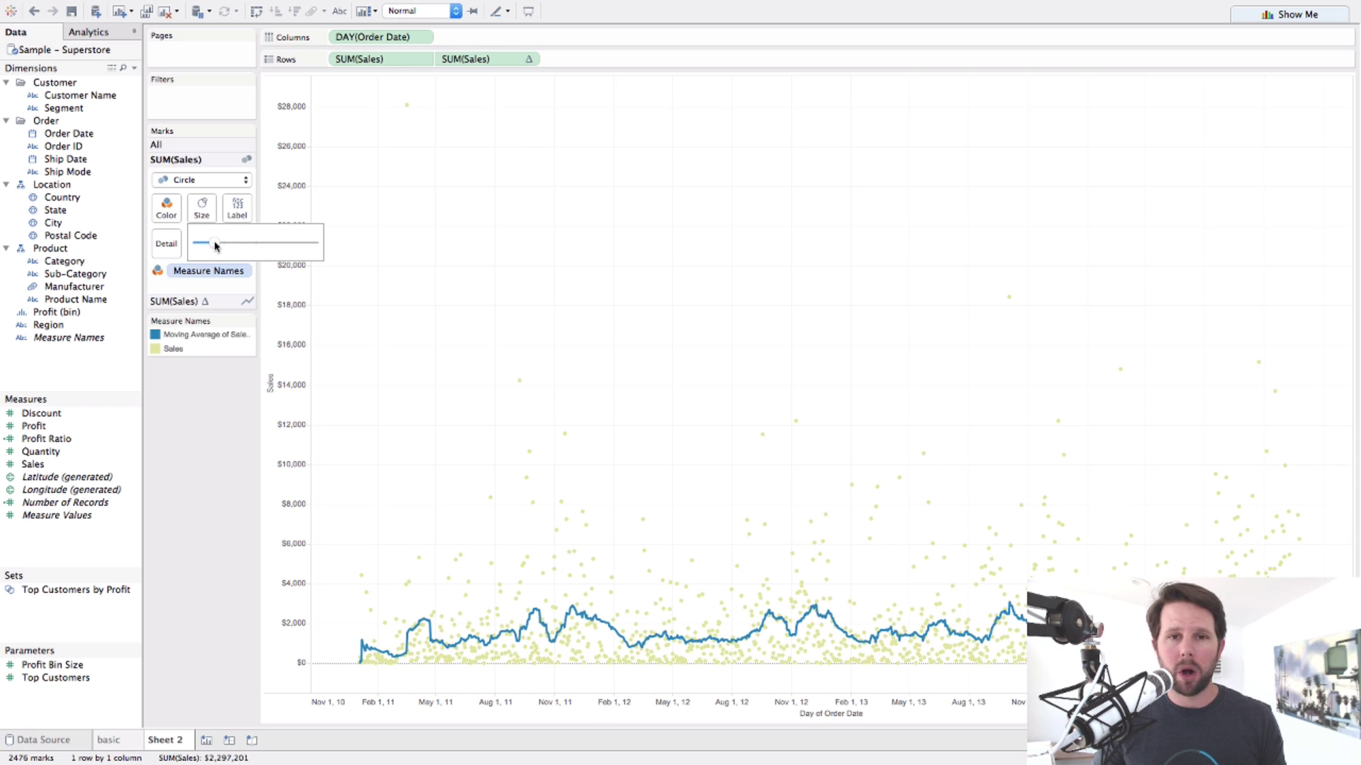
pyautogui.moveTo(215, 246); pyautogui.dragTo(214, 246)
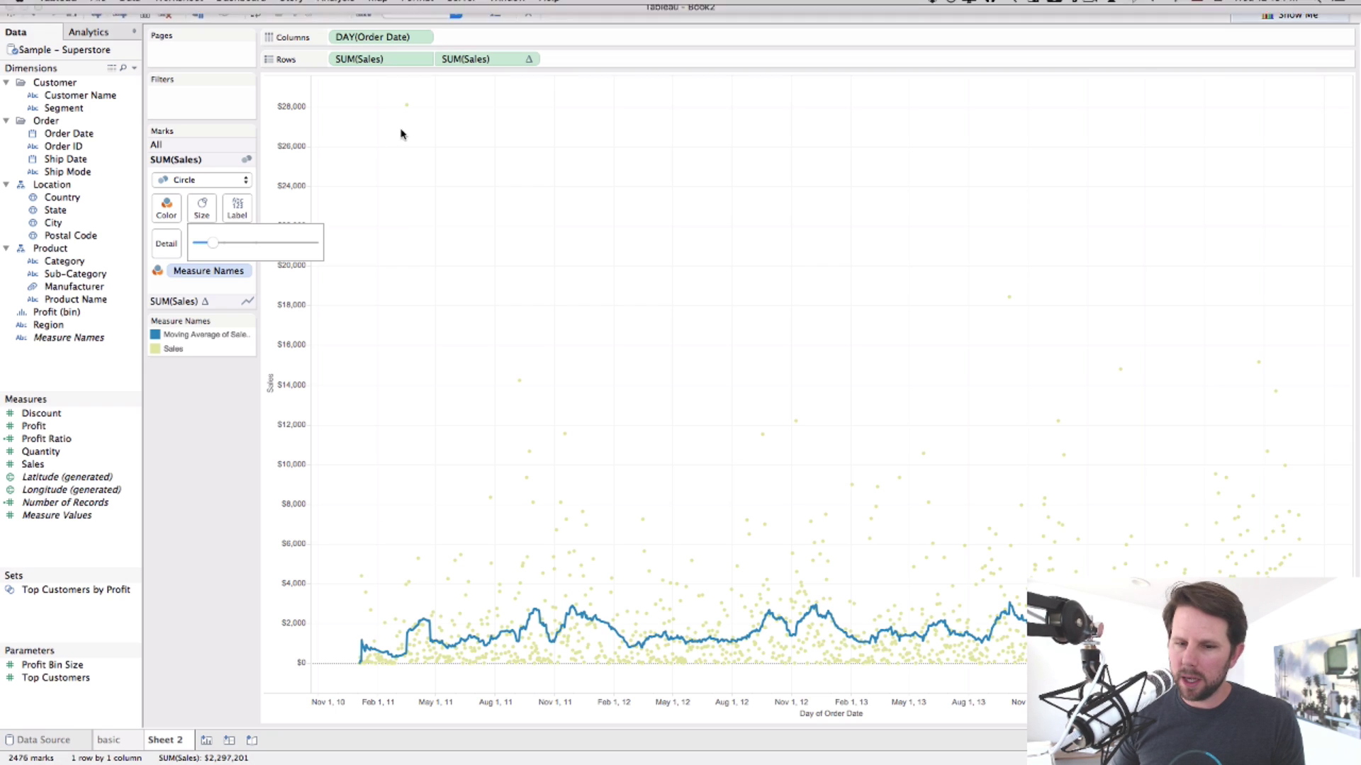
# - Exclude the $28,107 outlier from March 18, 2011 and expand the moving-average marks settings
pyautogui.moveTo(406, 107)
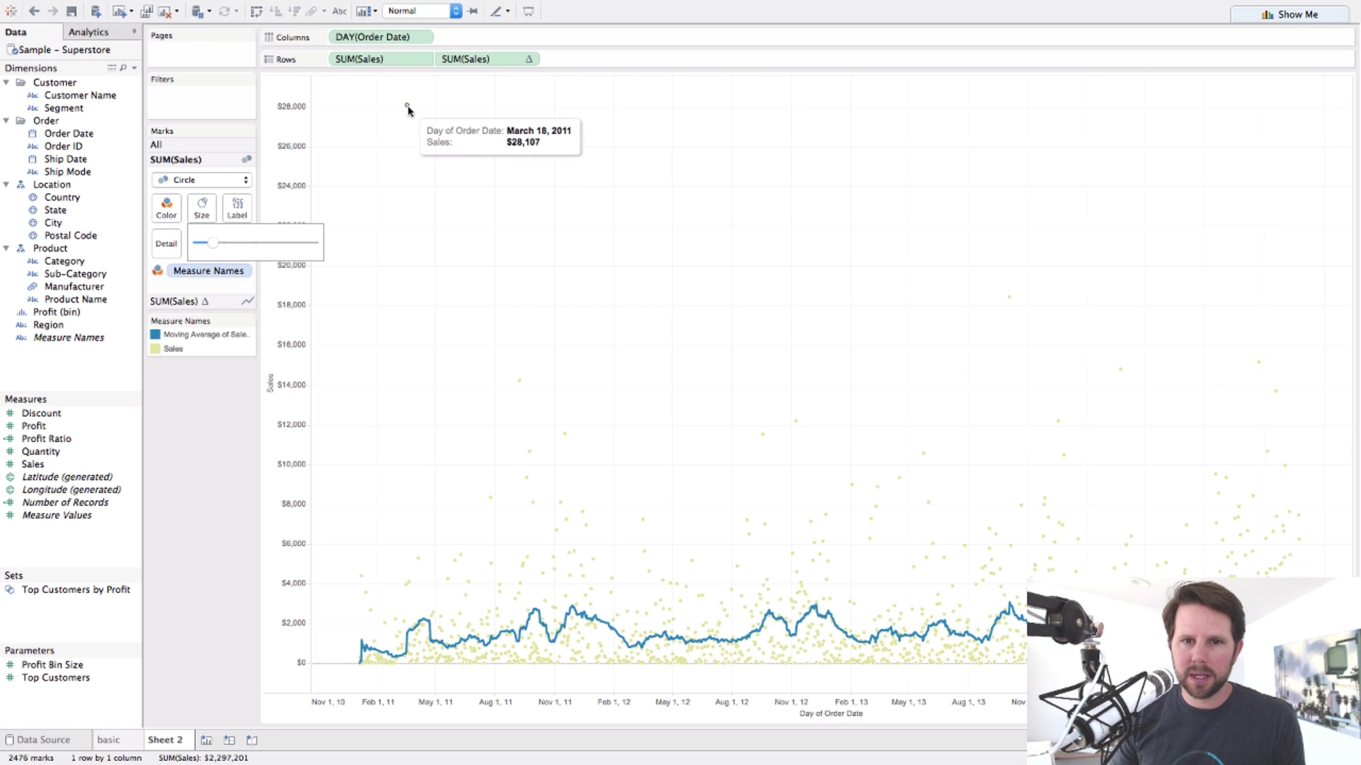
pyautogui.click(407, 109)
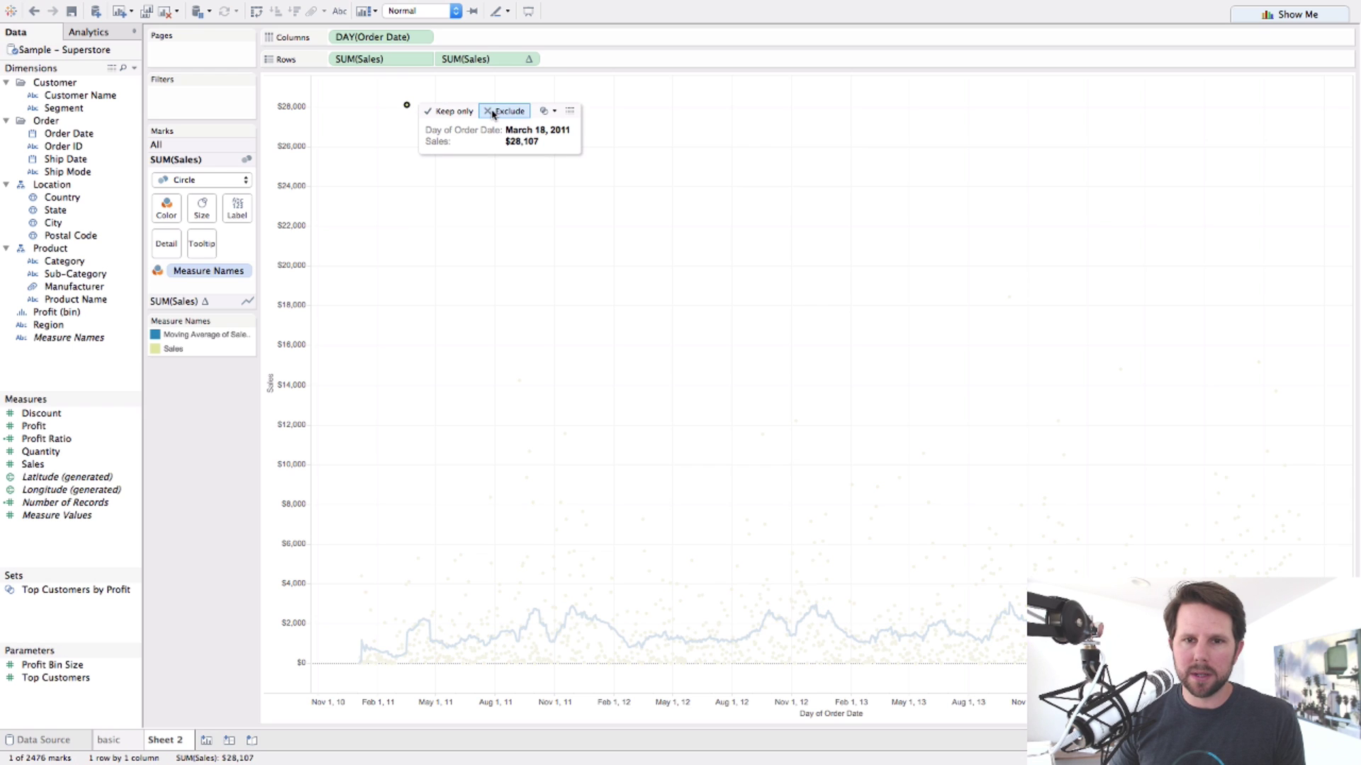
pyautogui.press('Delete')
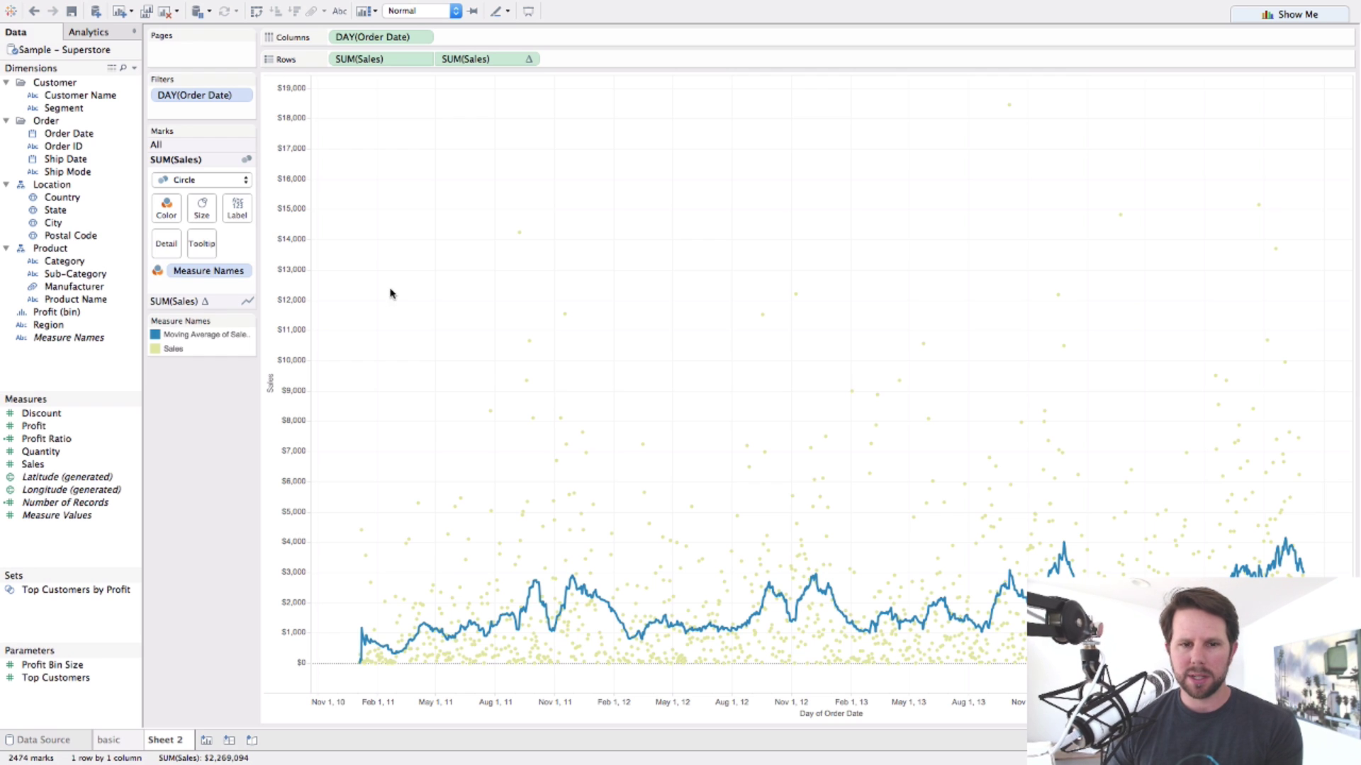
pyautogui.click(184, 302)
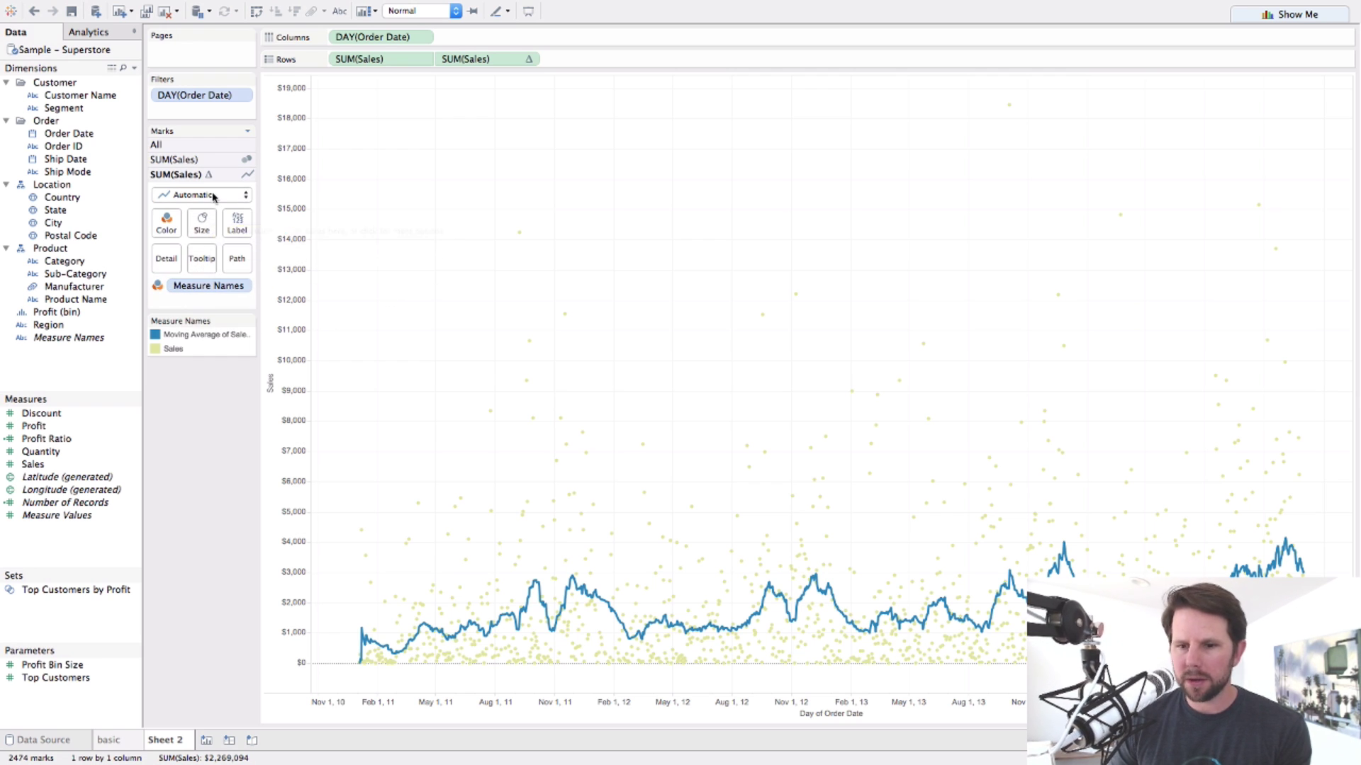
# - Alias the legend entries as 'Daily Actuals' and '30 Day Avg'
pyautogui.rightClick(172, 349)
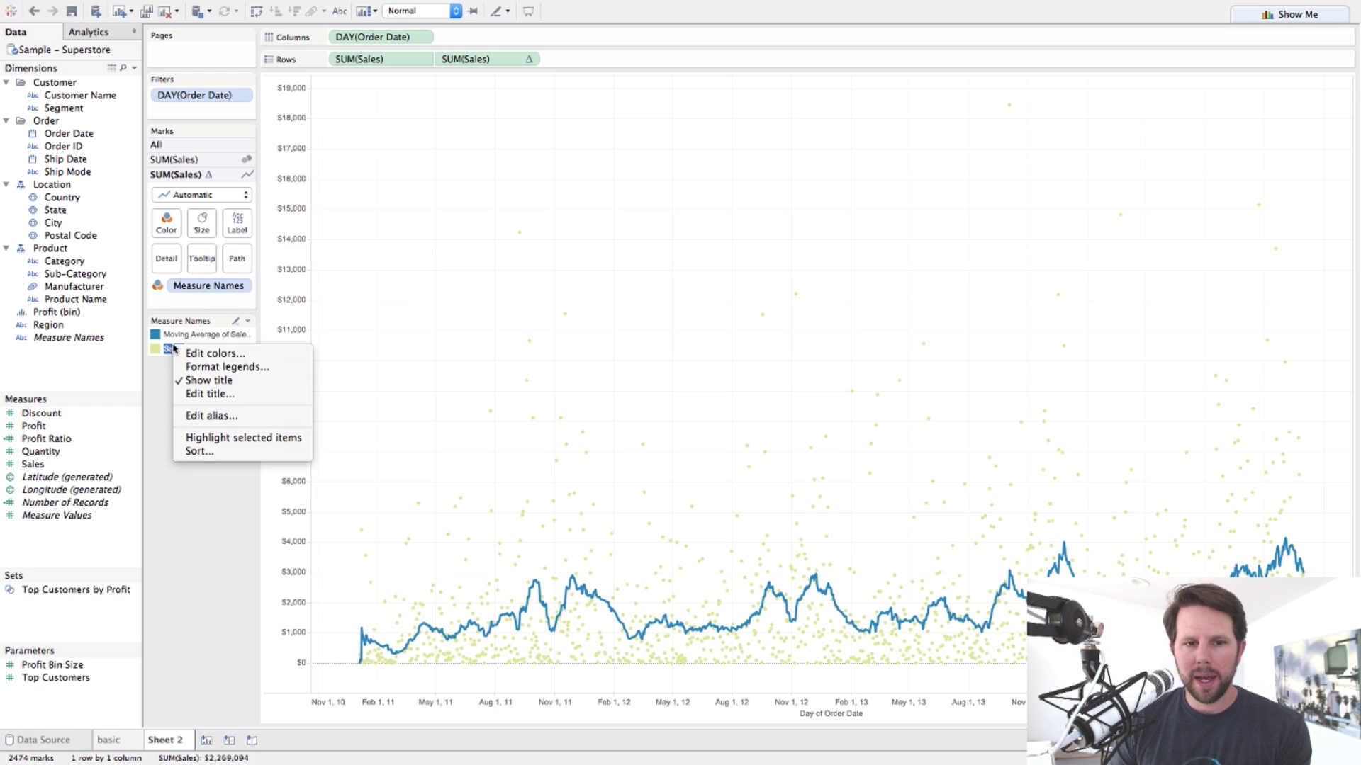
pyautogui.click(212, 416)
pyautogui.write('Daily ')
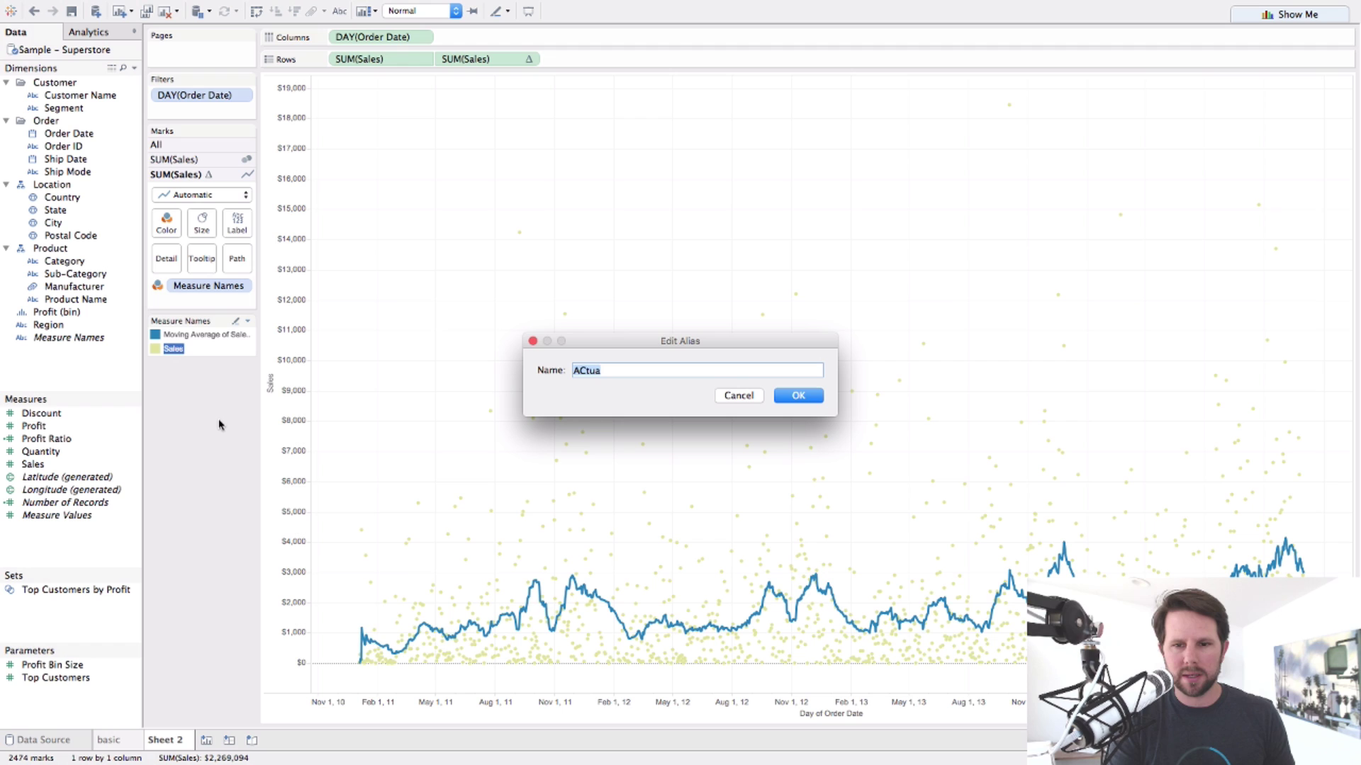
pyautogui.write('Actuals')
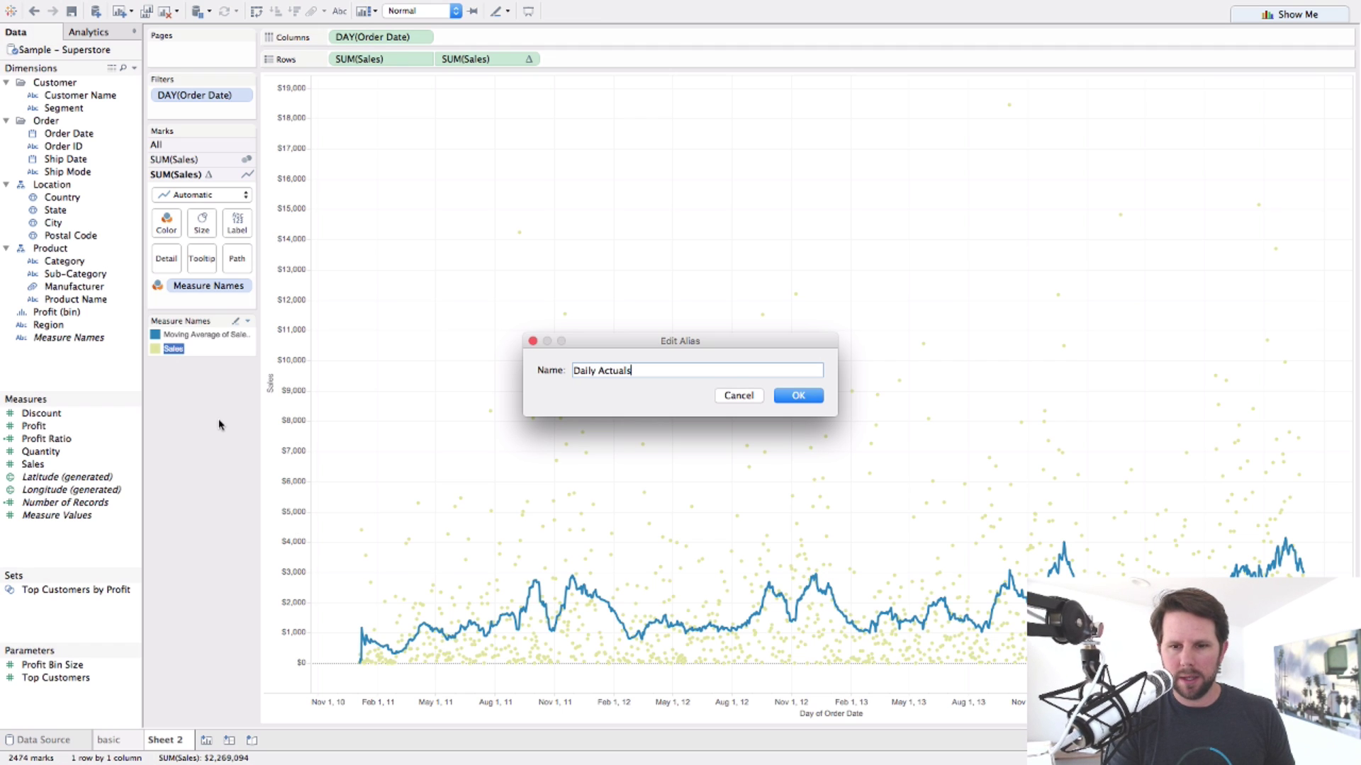
pyautogui.press('Return')
pyautogui.rightClick(201, 348)
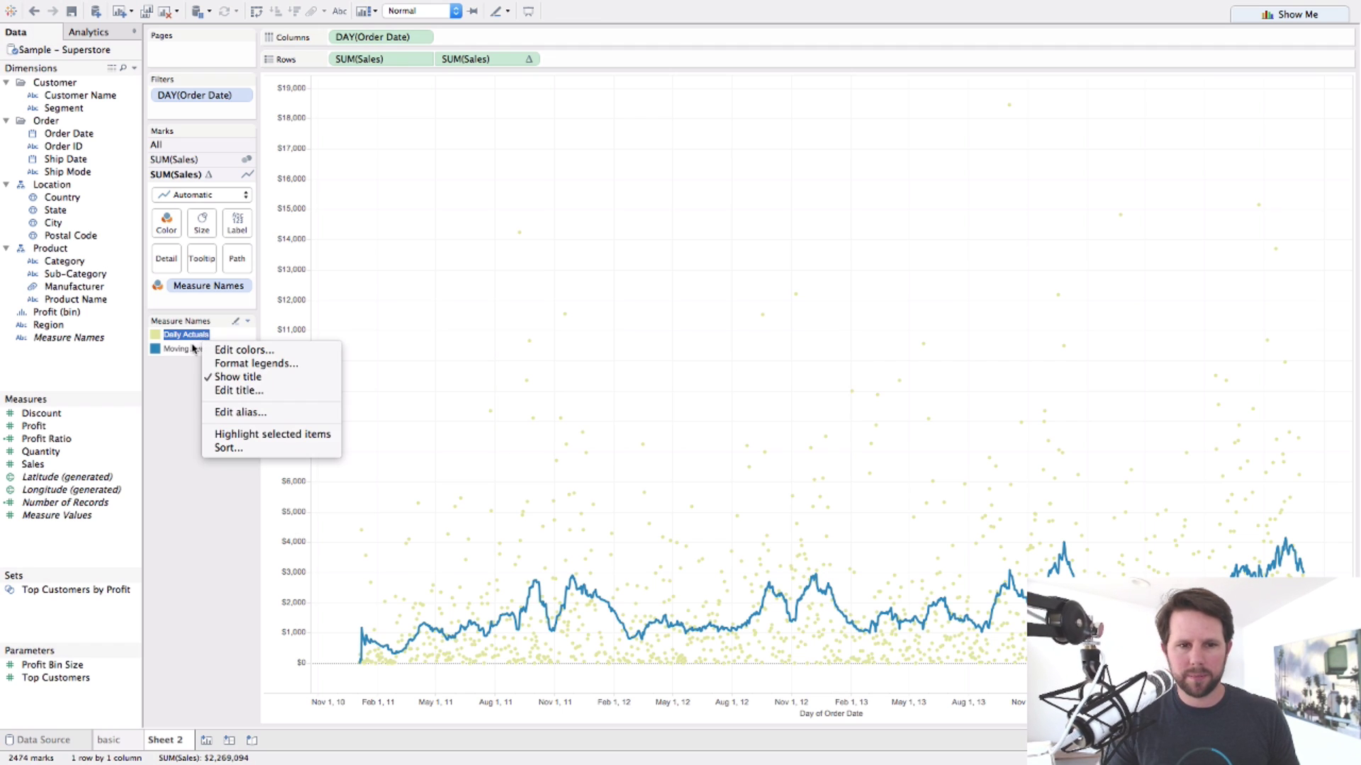
pyautogui.click(193, 349)
pyautogui.rightClick(193, 348)
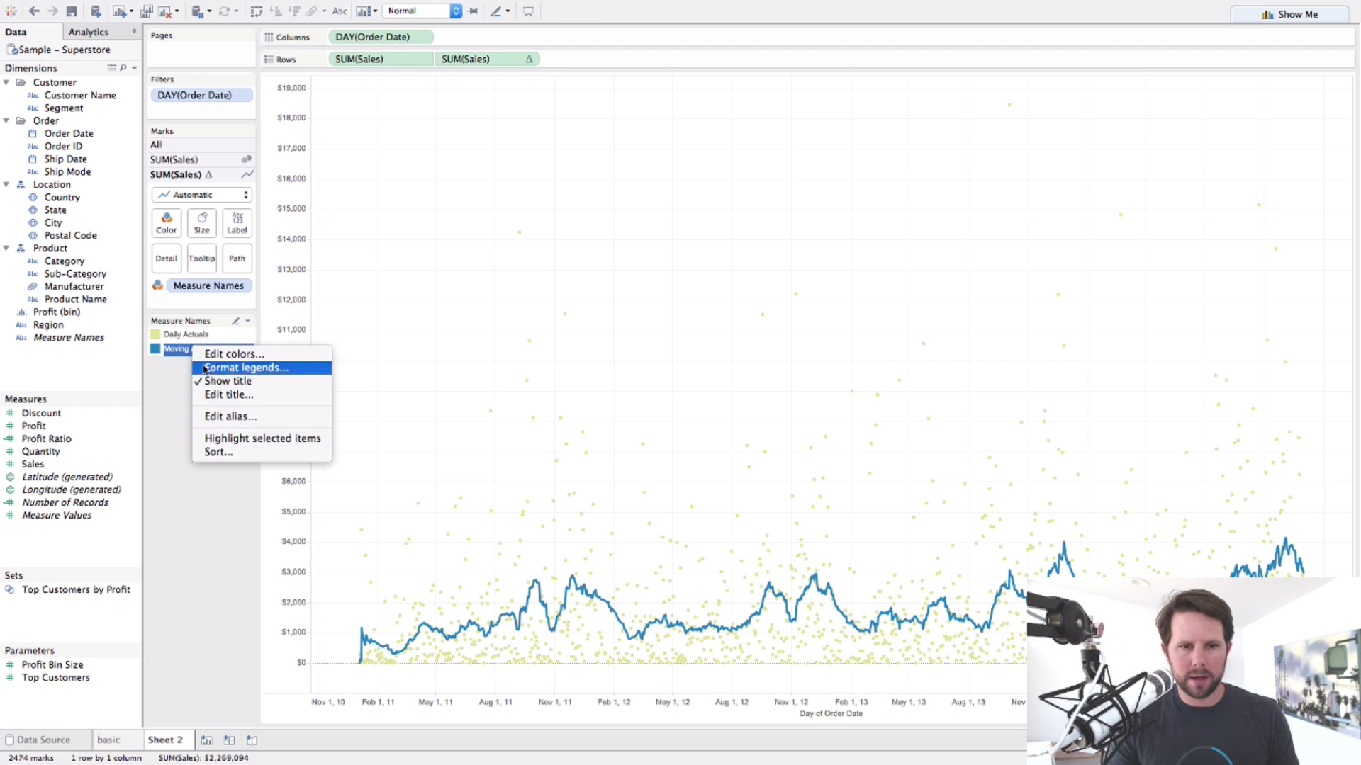
pyautogui.click(228, 416)
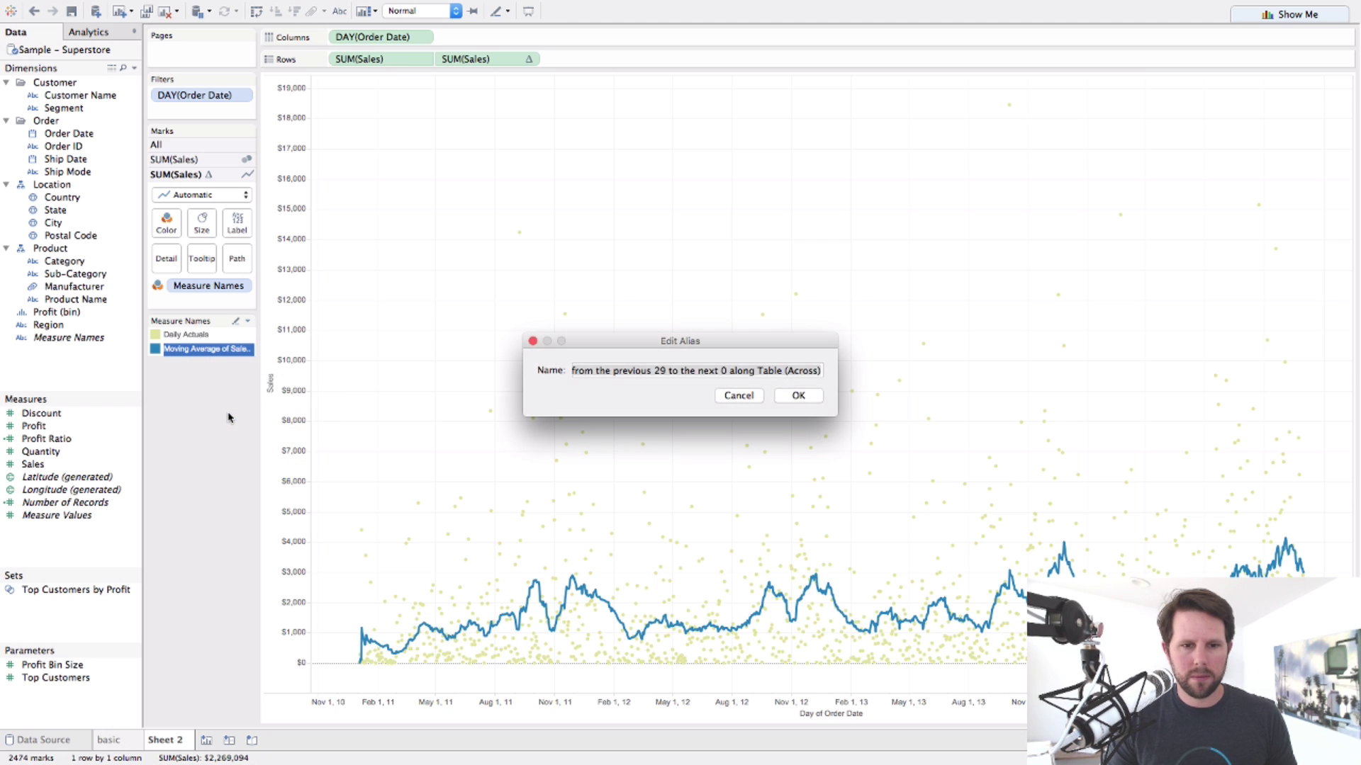
pyautogui.write('30 Day Avg')
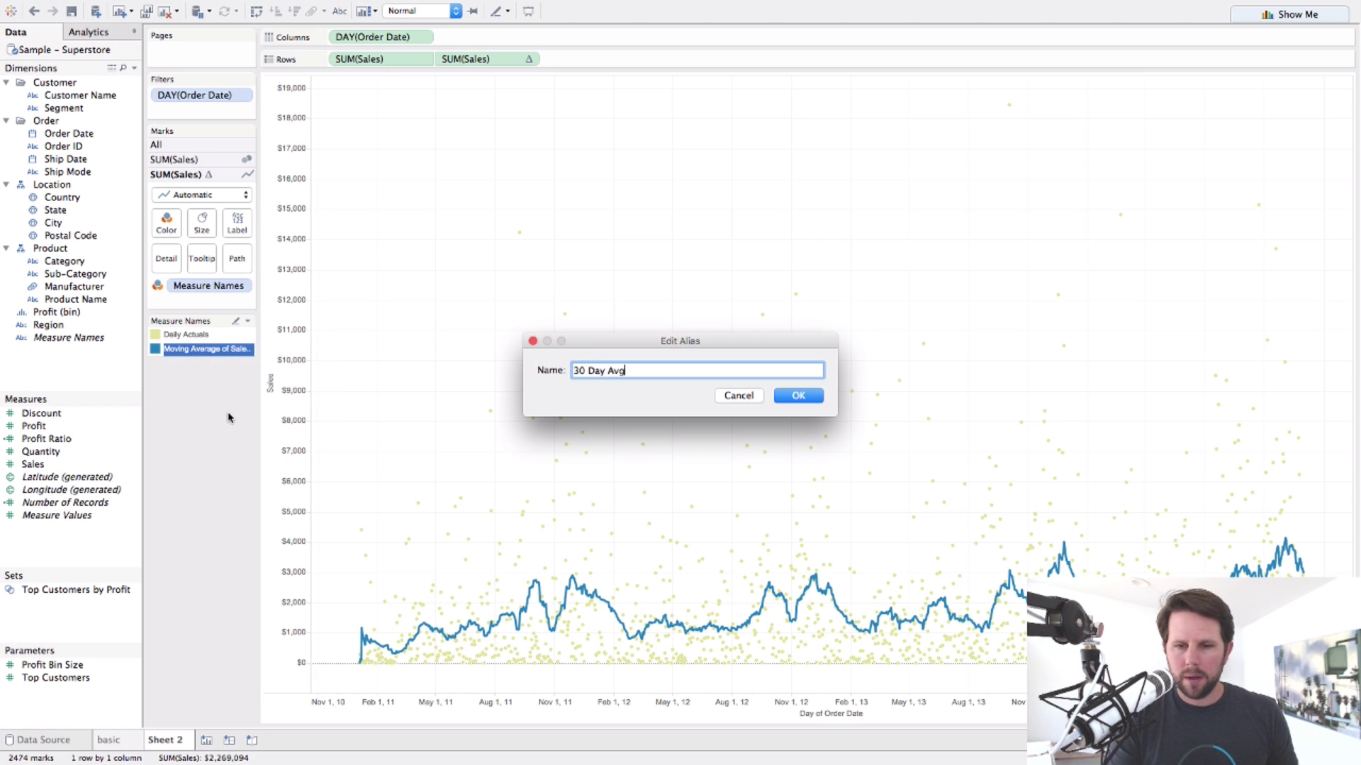
pyautogui.press('Return')
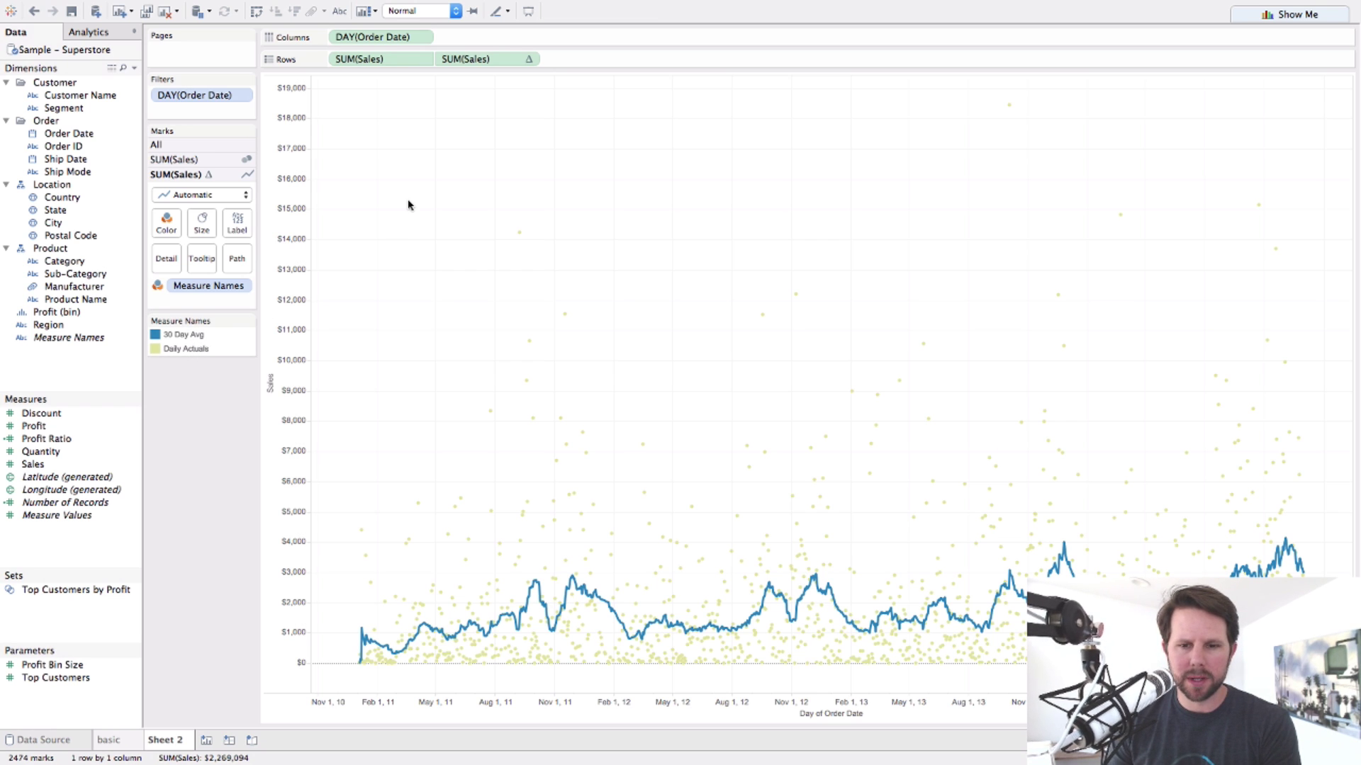
# - Make the 30 Day Avg line thinner with the Size slider
pyautogui.click(203, 230)
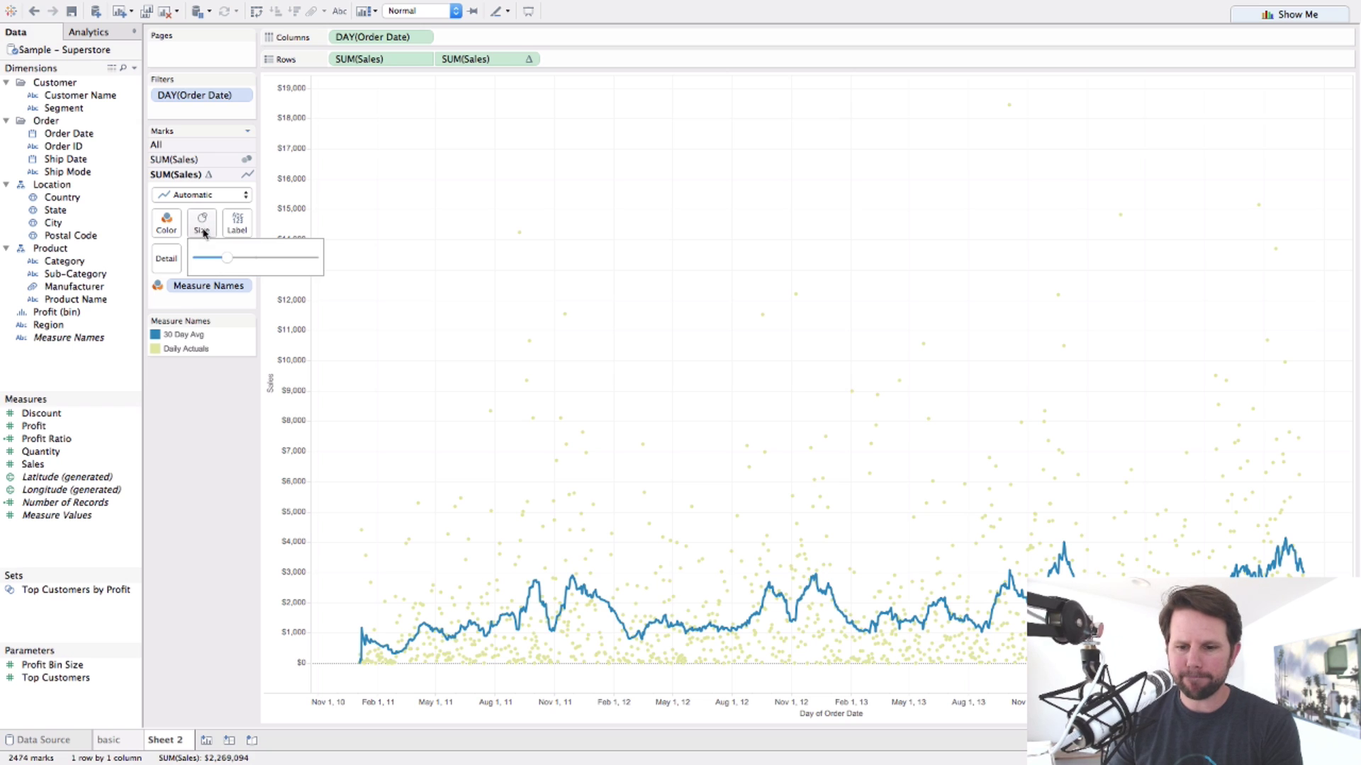
pyautogui.moveTo(226, 258); pyautogui.dragTo(213, 259)
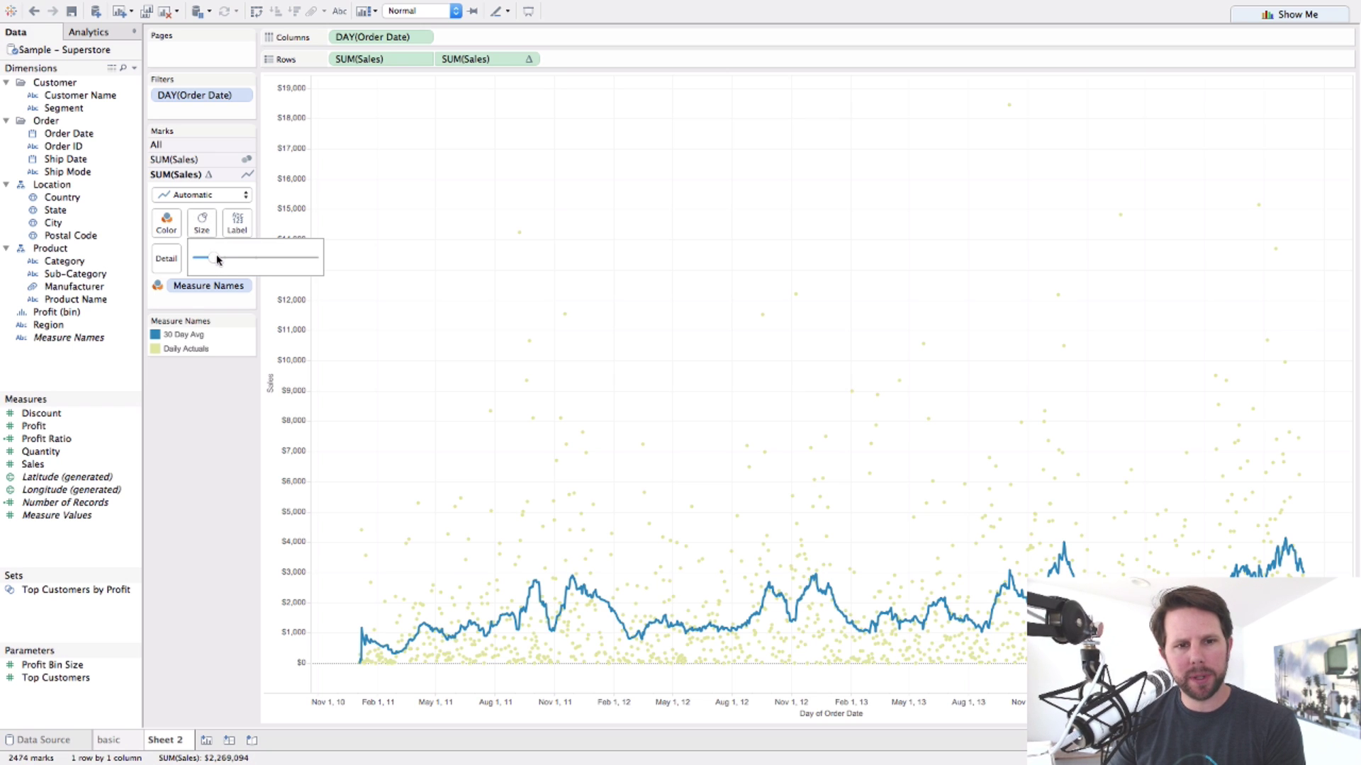
pyautogui.click(201, 454)
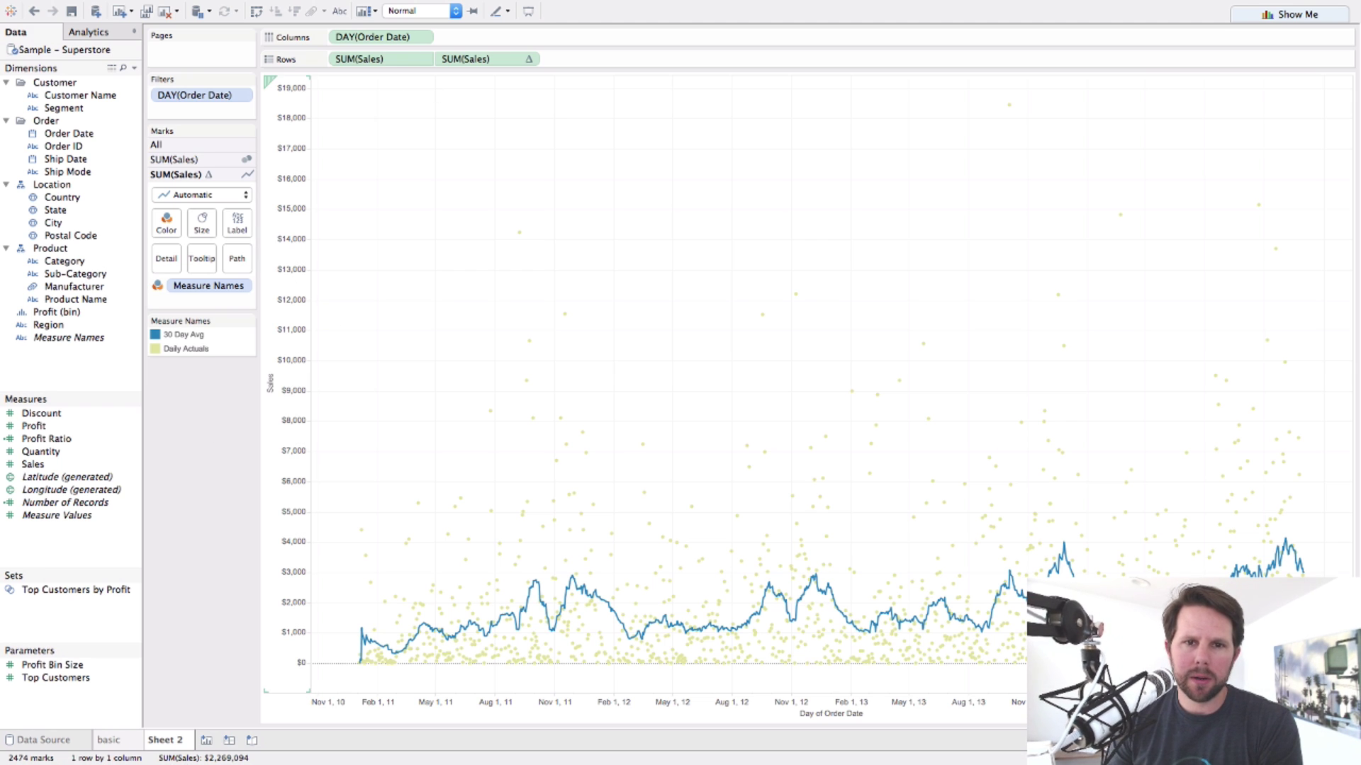
# - Rename the Sheet 2 tab to 'cleaner', then duplicate that sheet as Sheet 3
pyautogui.doubleClick(173, 739)
pyautogui.write('cleaner')
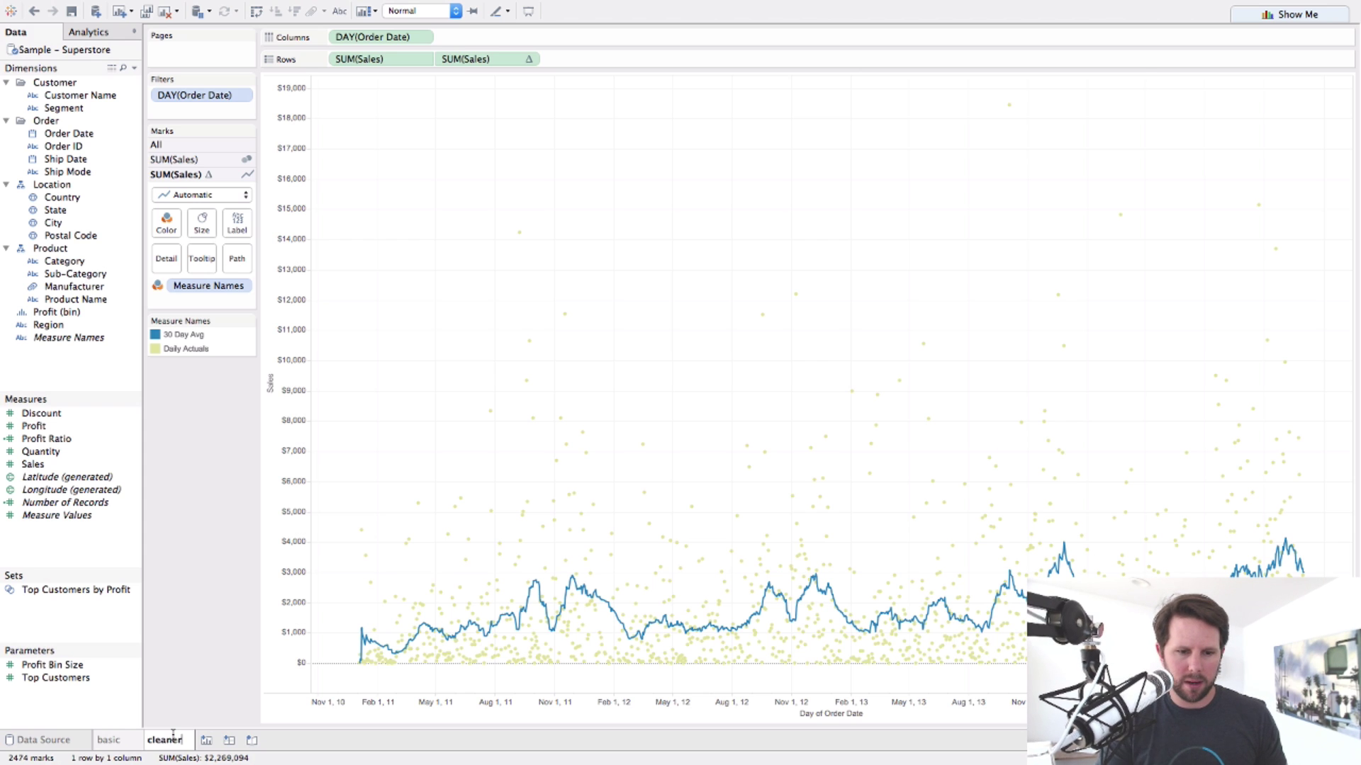
pyautogui.press('Return')
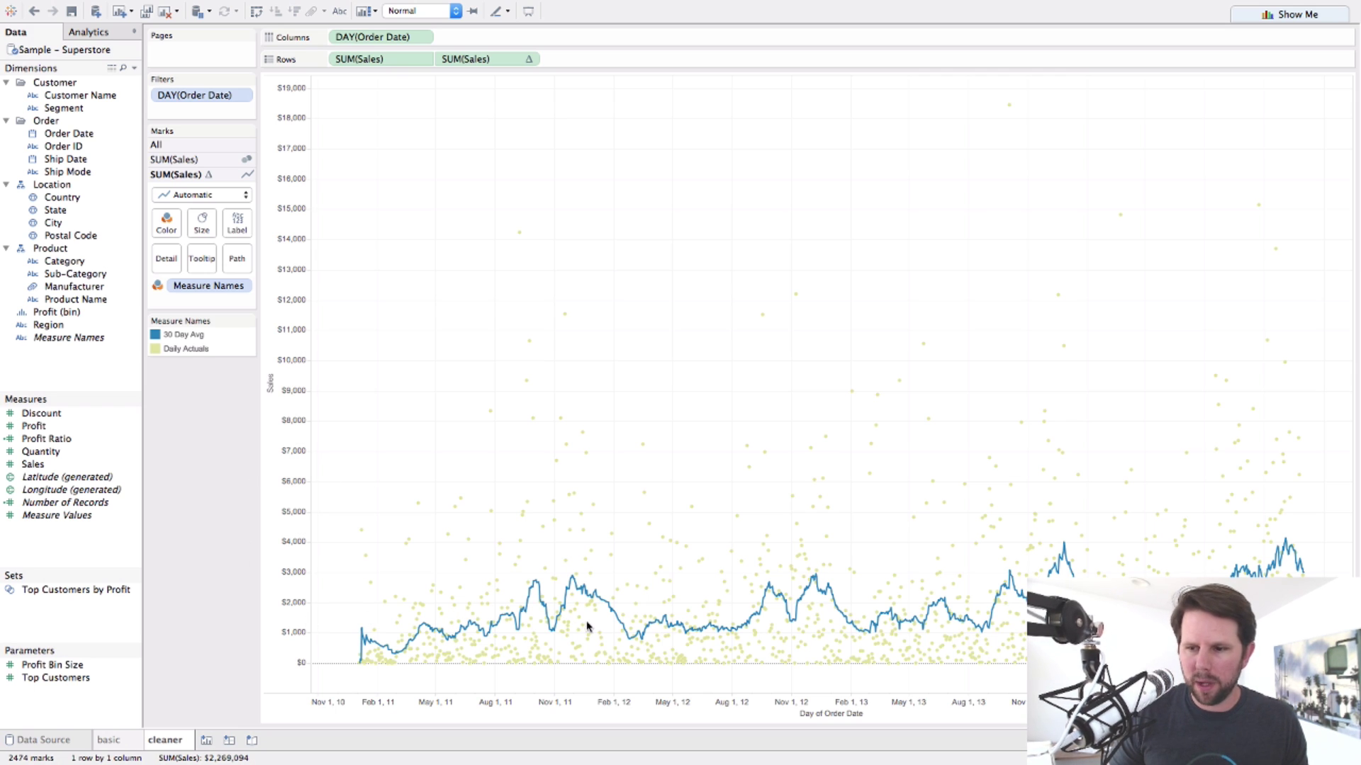
pyautogui.rightClick(162, 747)
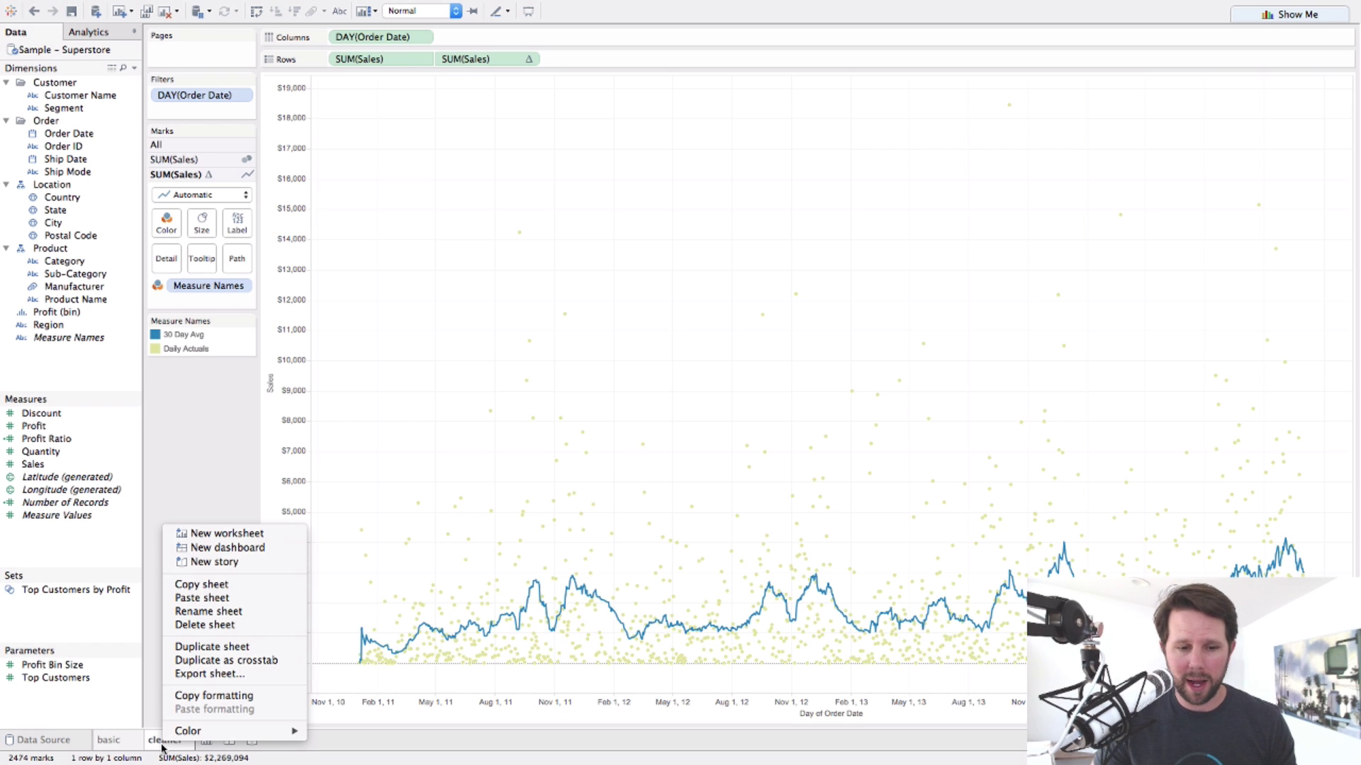
pyautogui.click(224, 649)
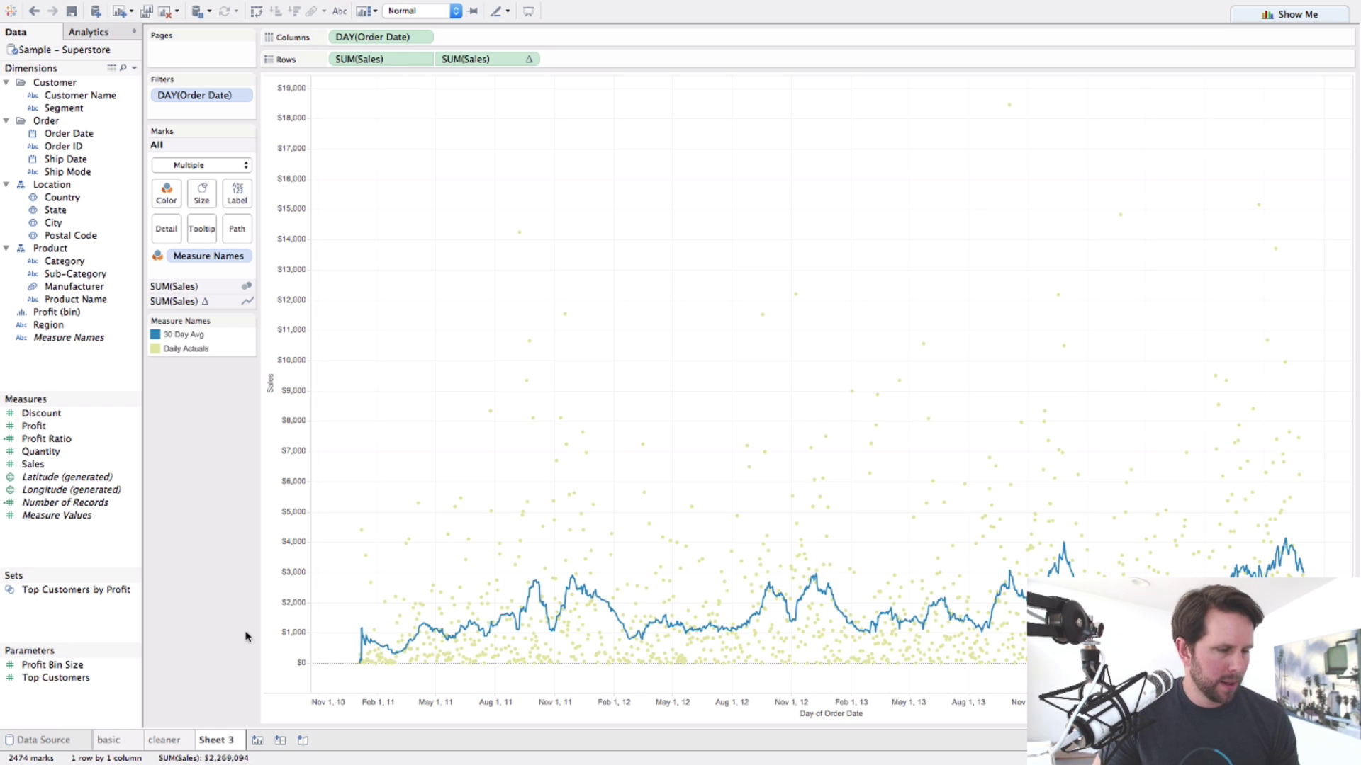
# - Add an entire-table Average Line ($1,813) to Sheet 3 and select it for editing
pyautogui.click(90, 32)
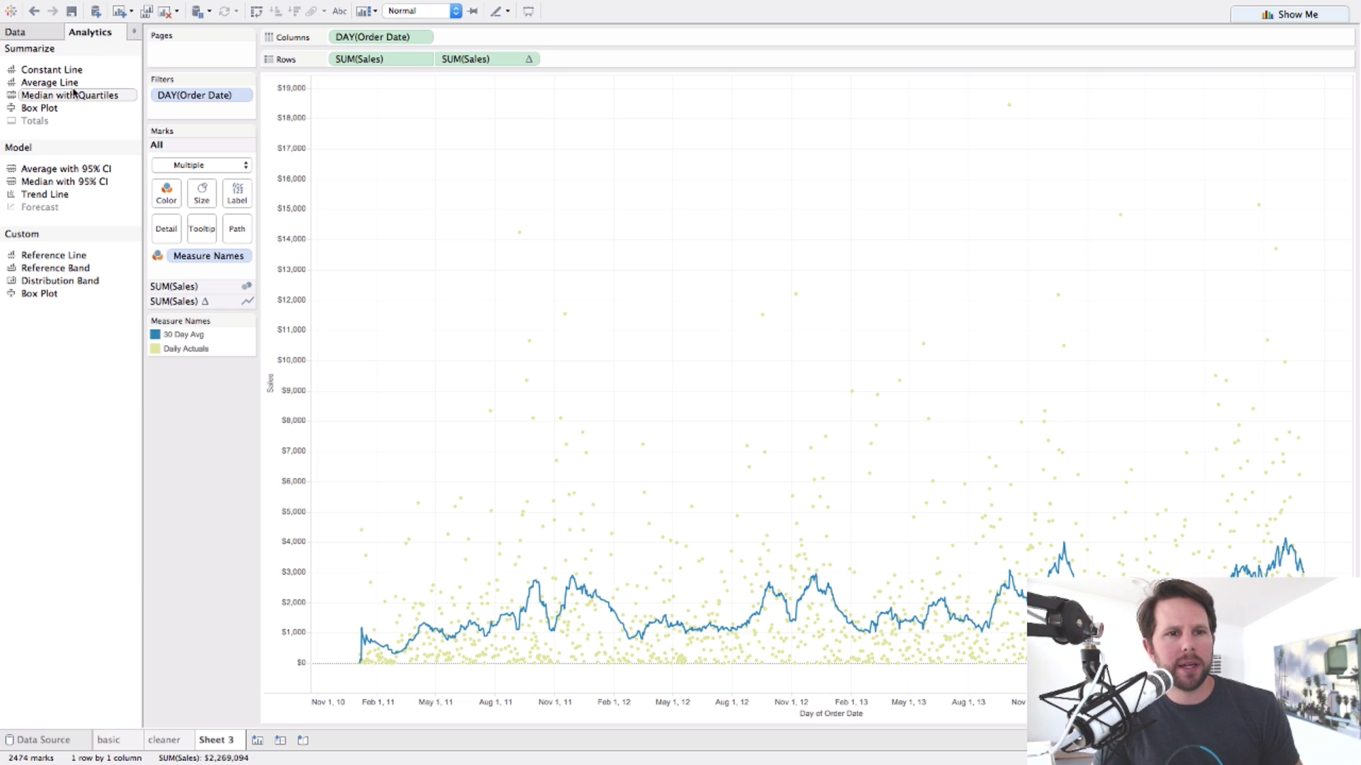
pyautogui.moveTo(68, 82); pyautogui.dragTo(382, 167)
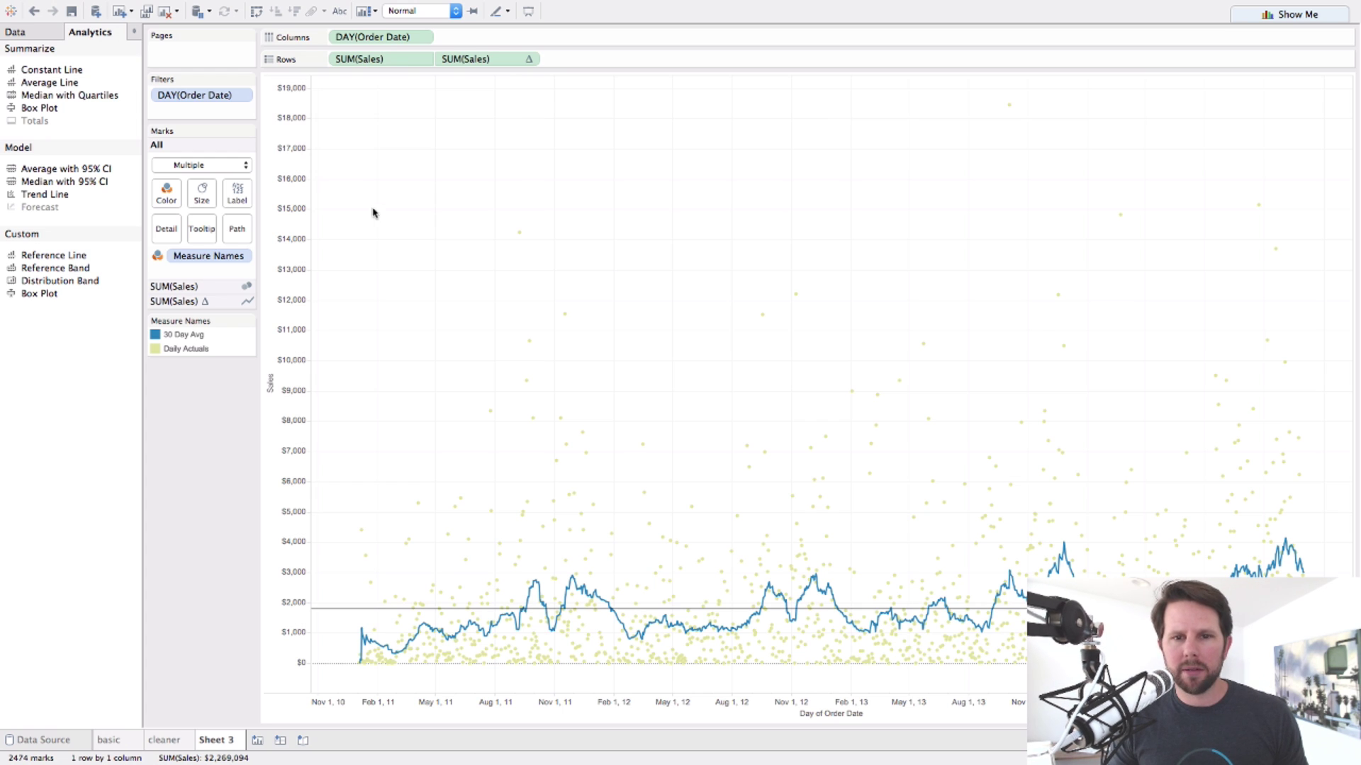
pyautogui.moveTo(326, 614)
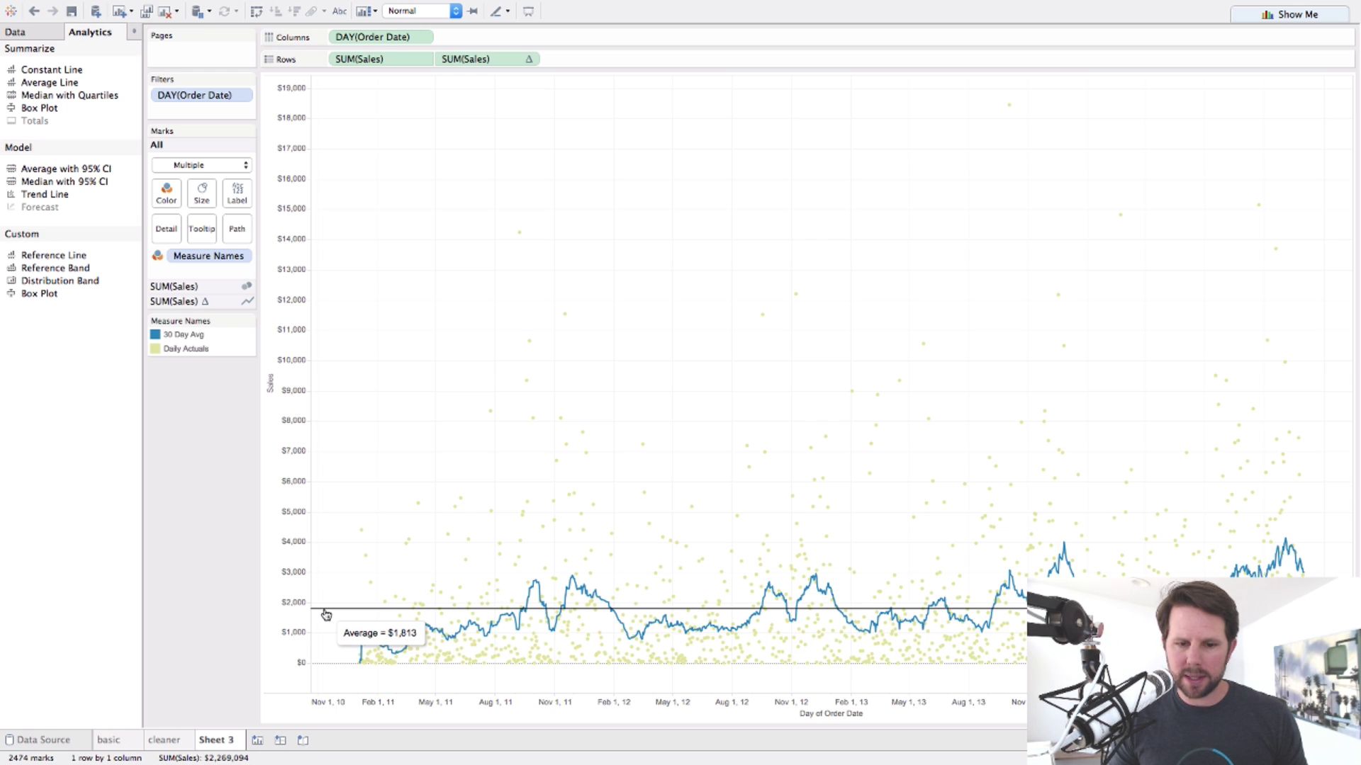
pyautogui.click(326, 614)
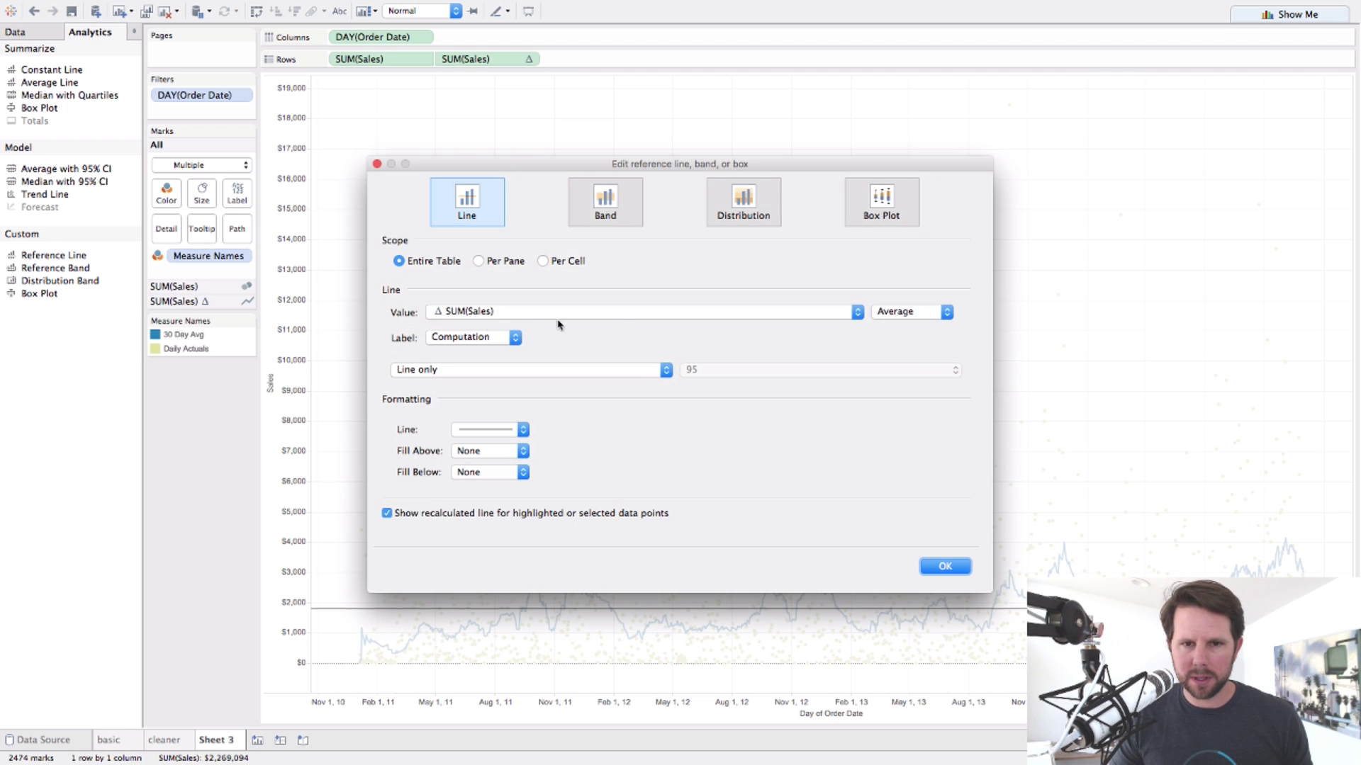
# - Set the average line's label to custom text 'Overall Avg. <Value>'
pyautogui.click(505, 338)
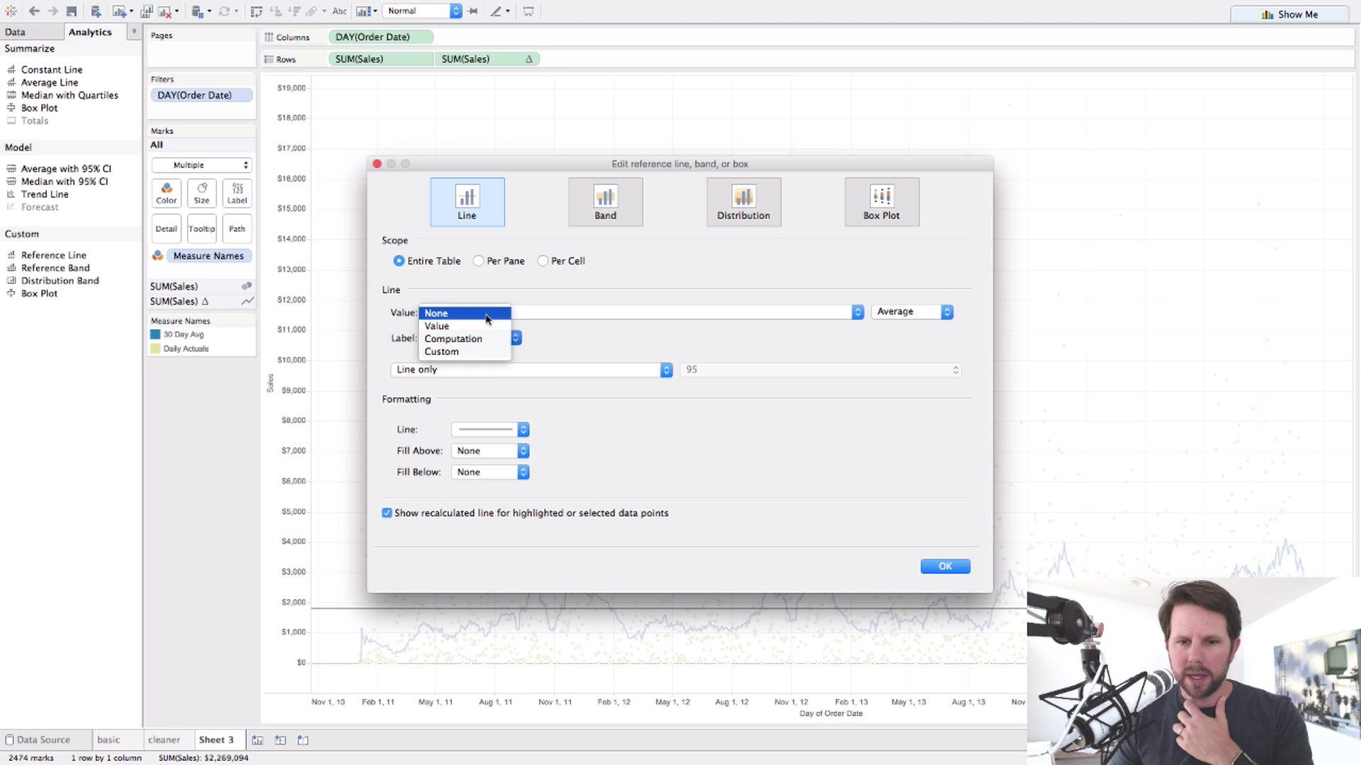
pyautogui.click(490, 353)
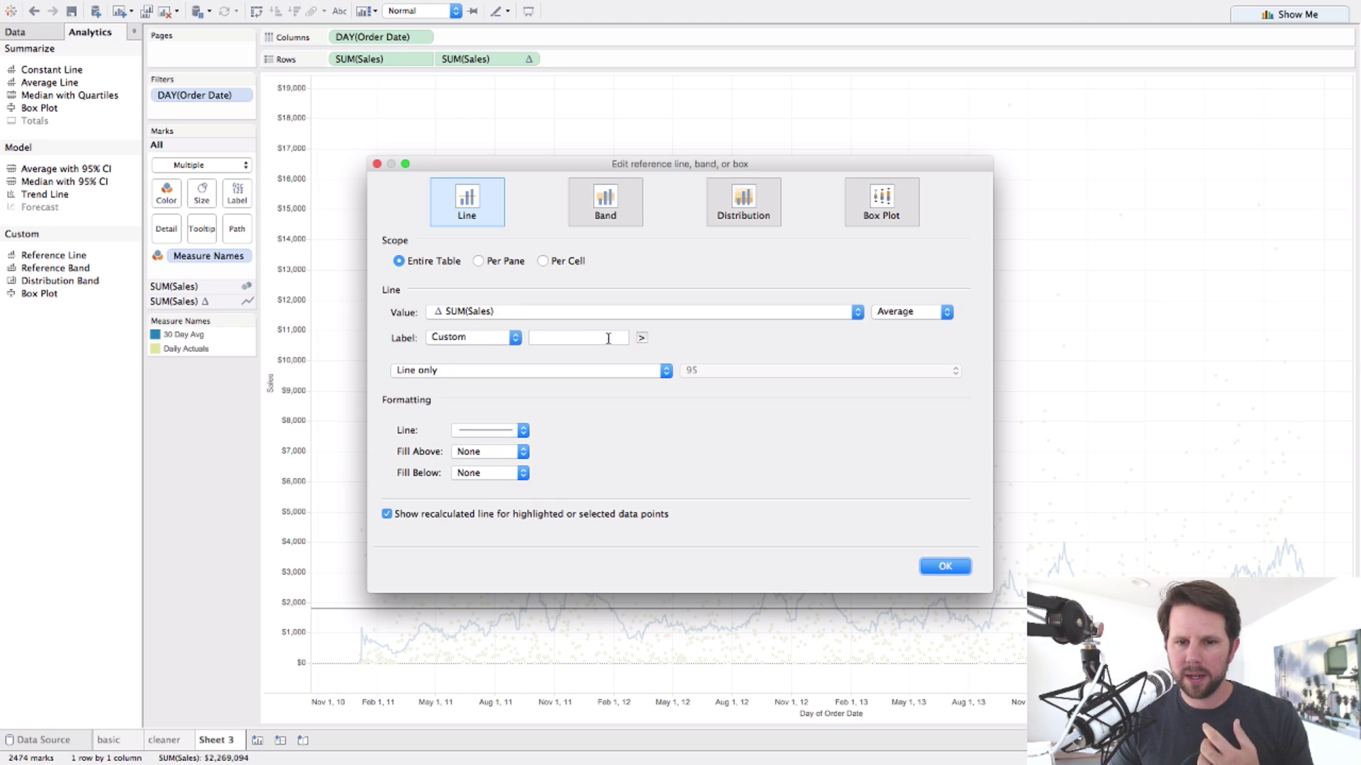
pyautogui.click(619, 339)
pyautogui.write('Avg.')
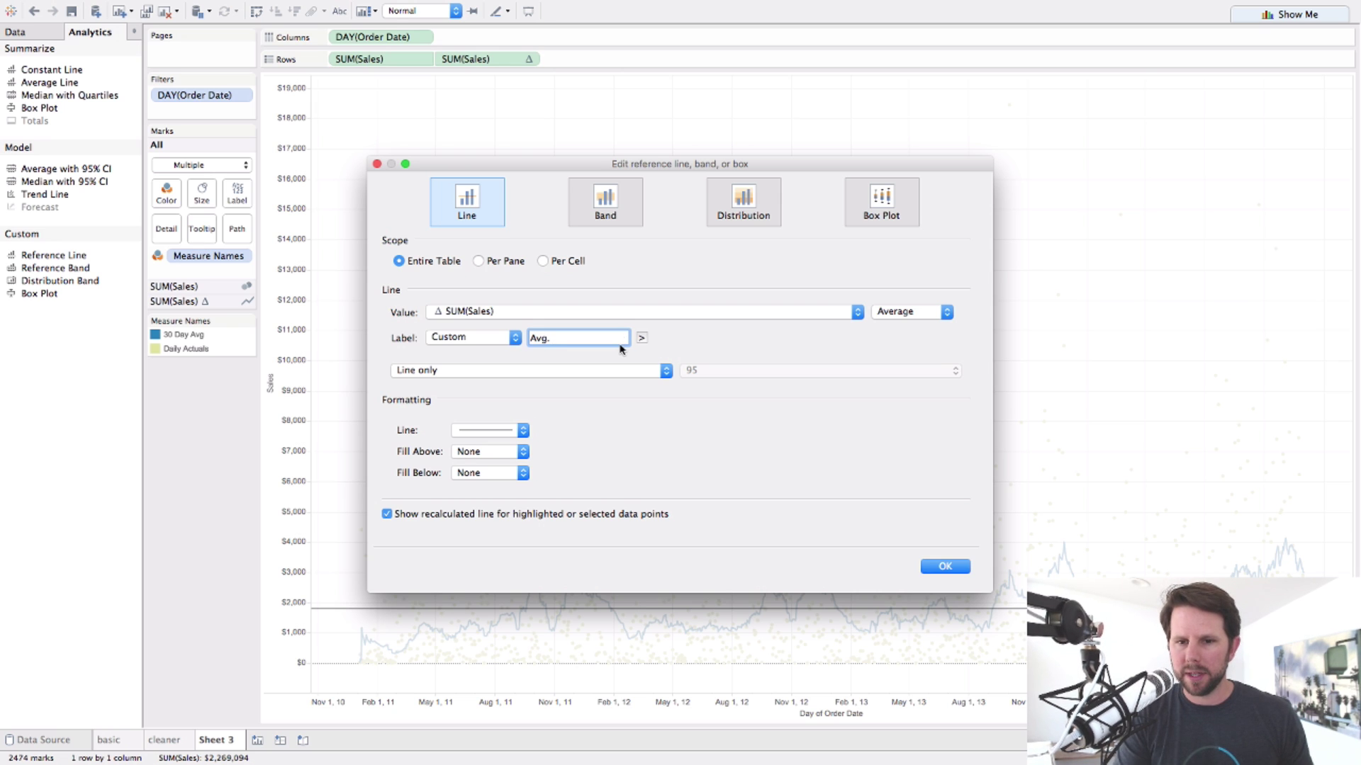
pyautogui.press('Home')
pyautogui.write('Overall')
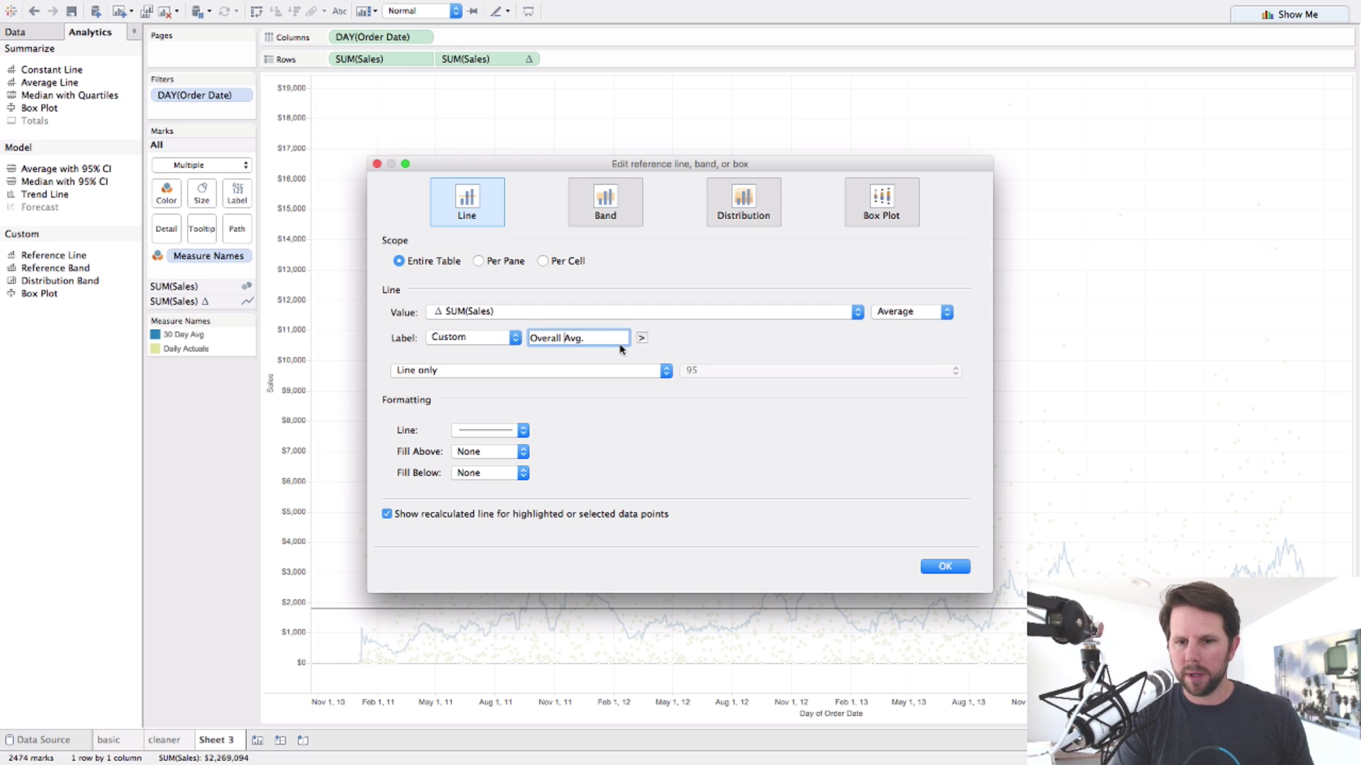
pyautogui.click(641, 338)
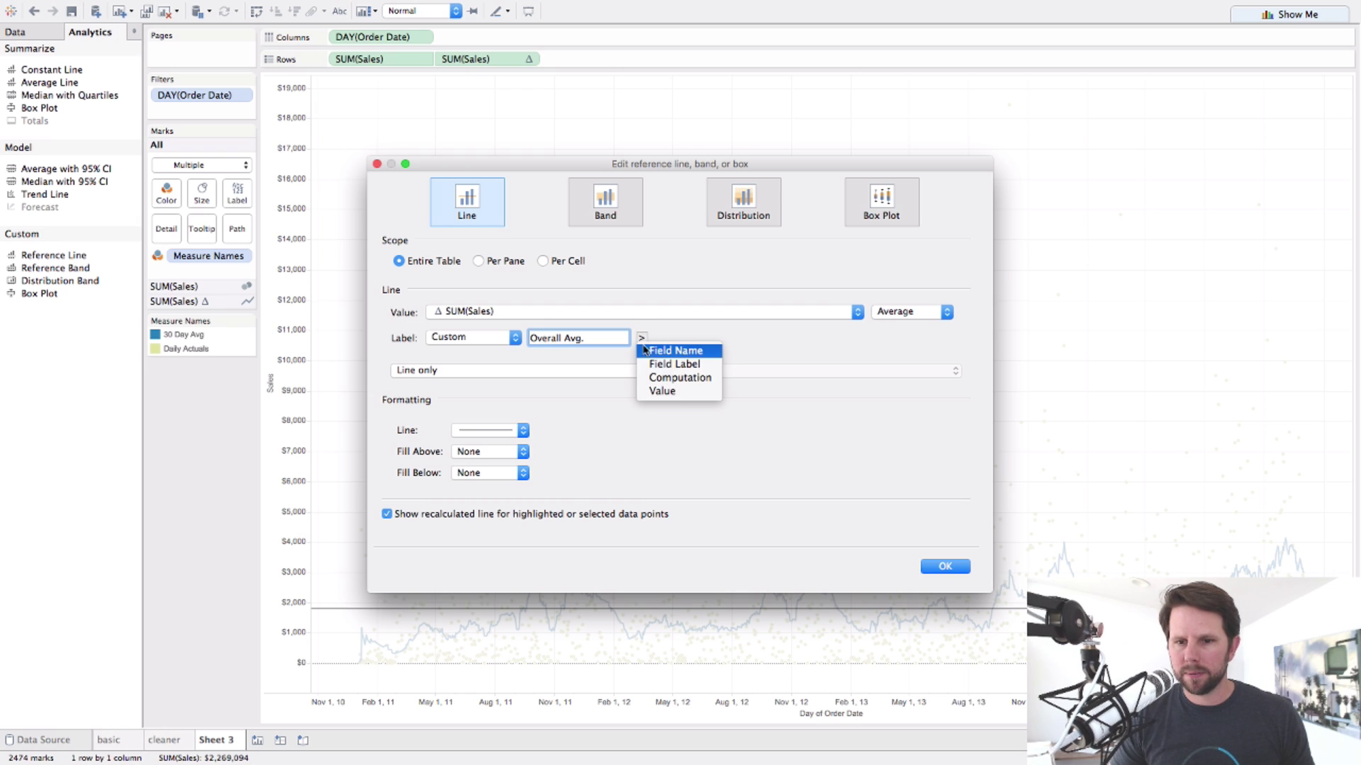
pyautogui.click(661, 391)
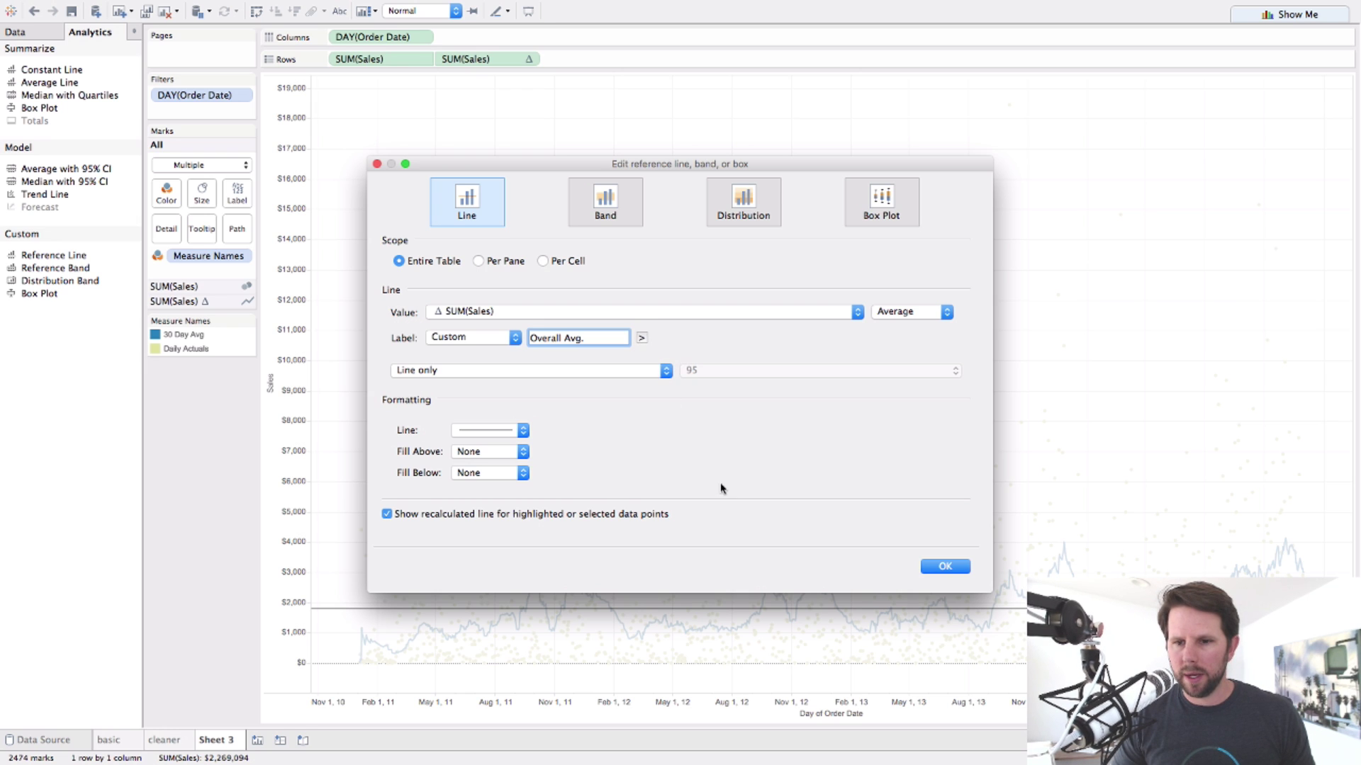
# - Apply the reference line label, rename Sheet 3 to 'added reference', and add a new Sheet 4
pyautogui.click(924, 567)
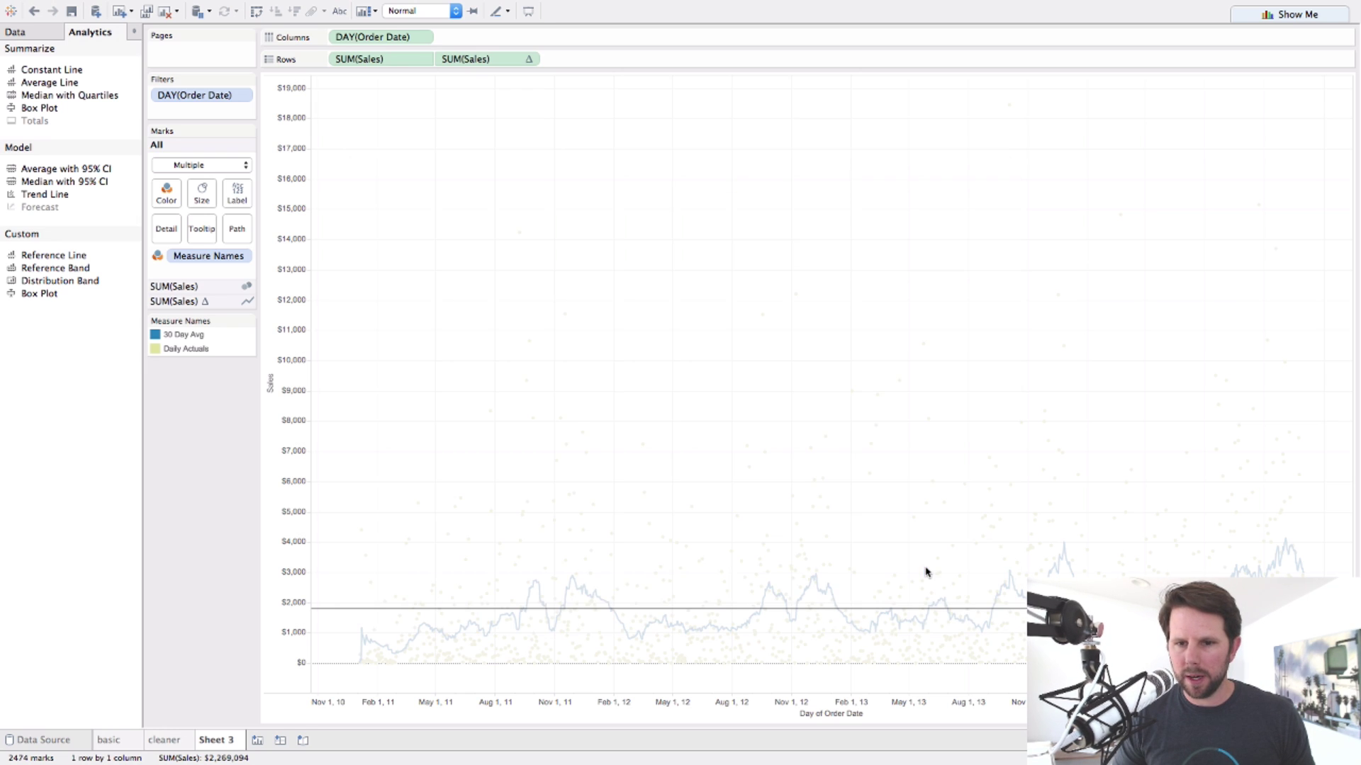
pyautogui.click(774, 395)
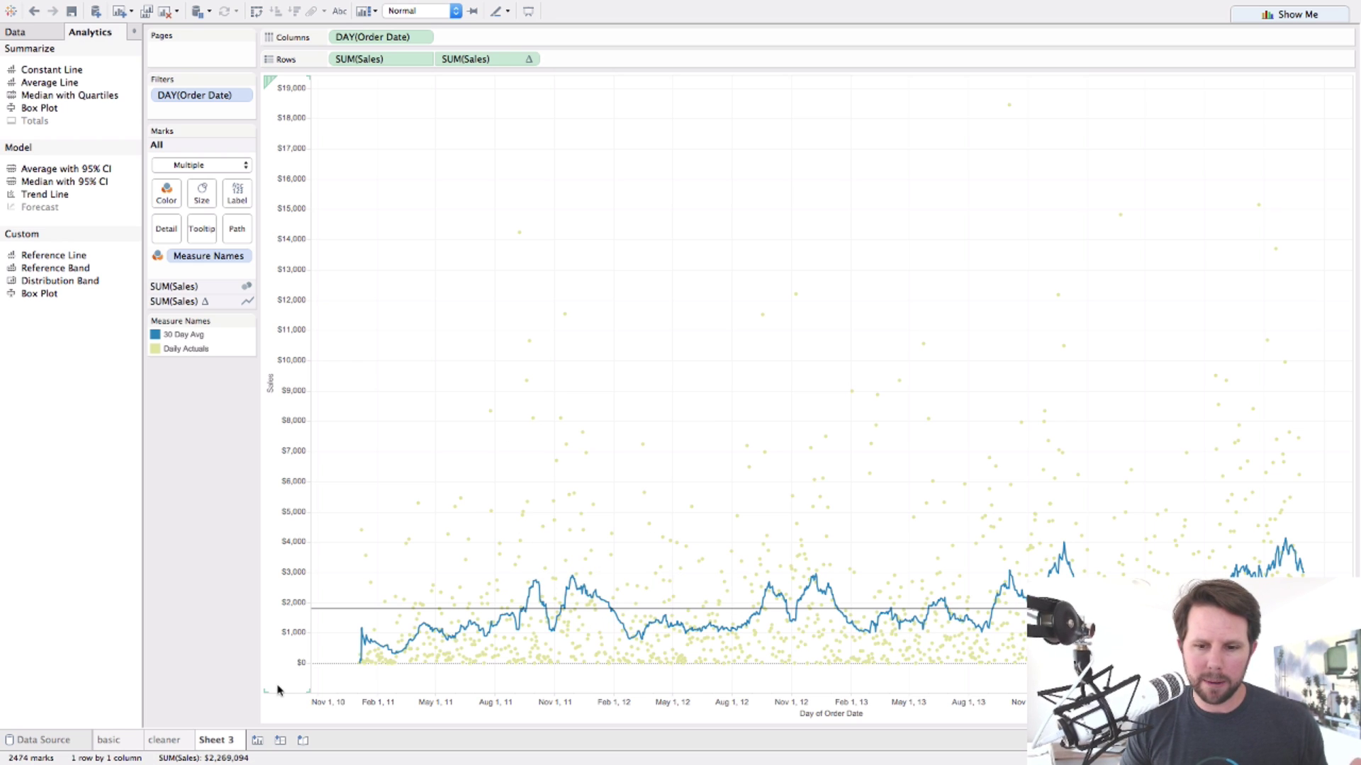
pyautogui.doubleClick(226, 741)
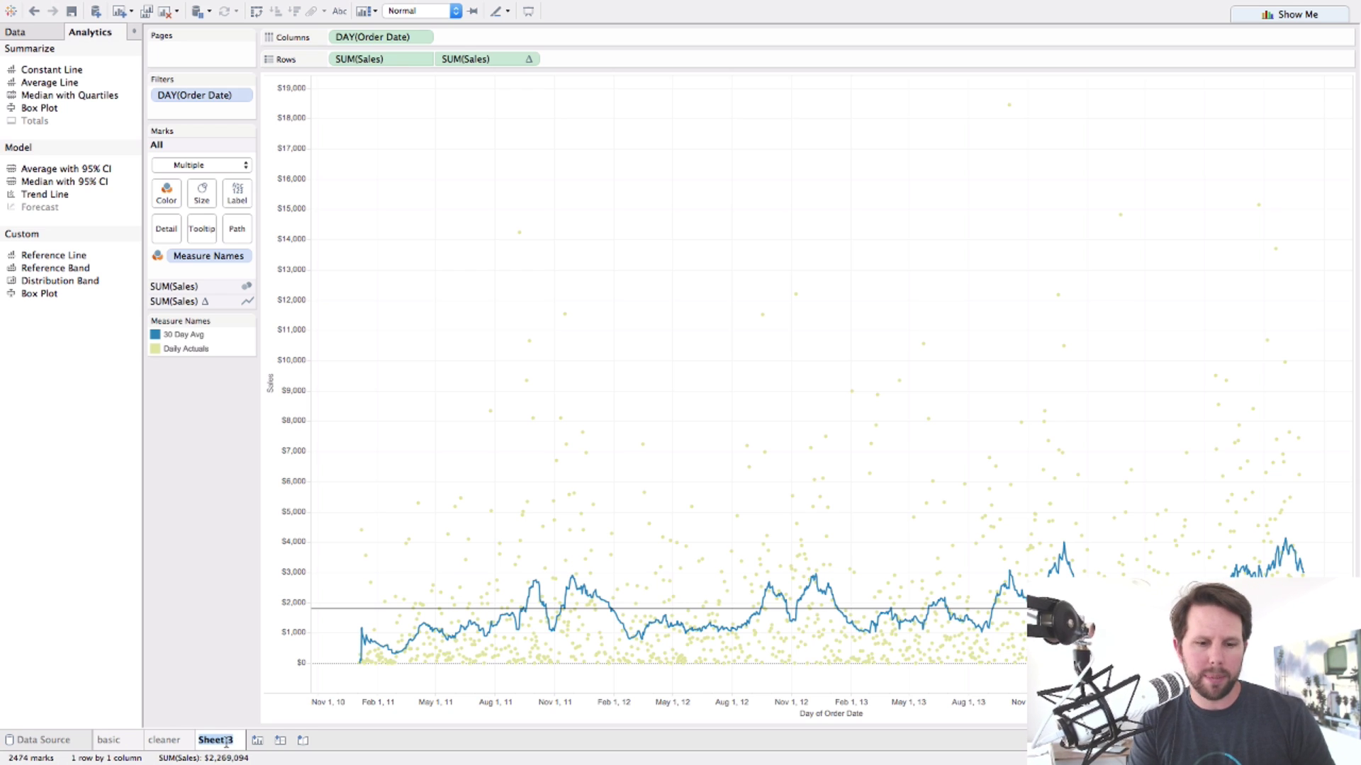
pyautogui.write('added')
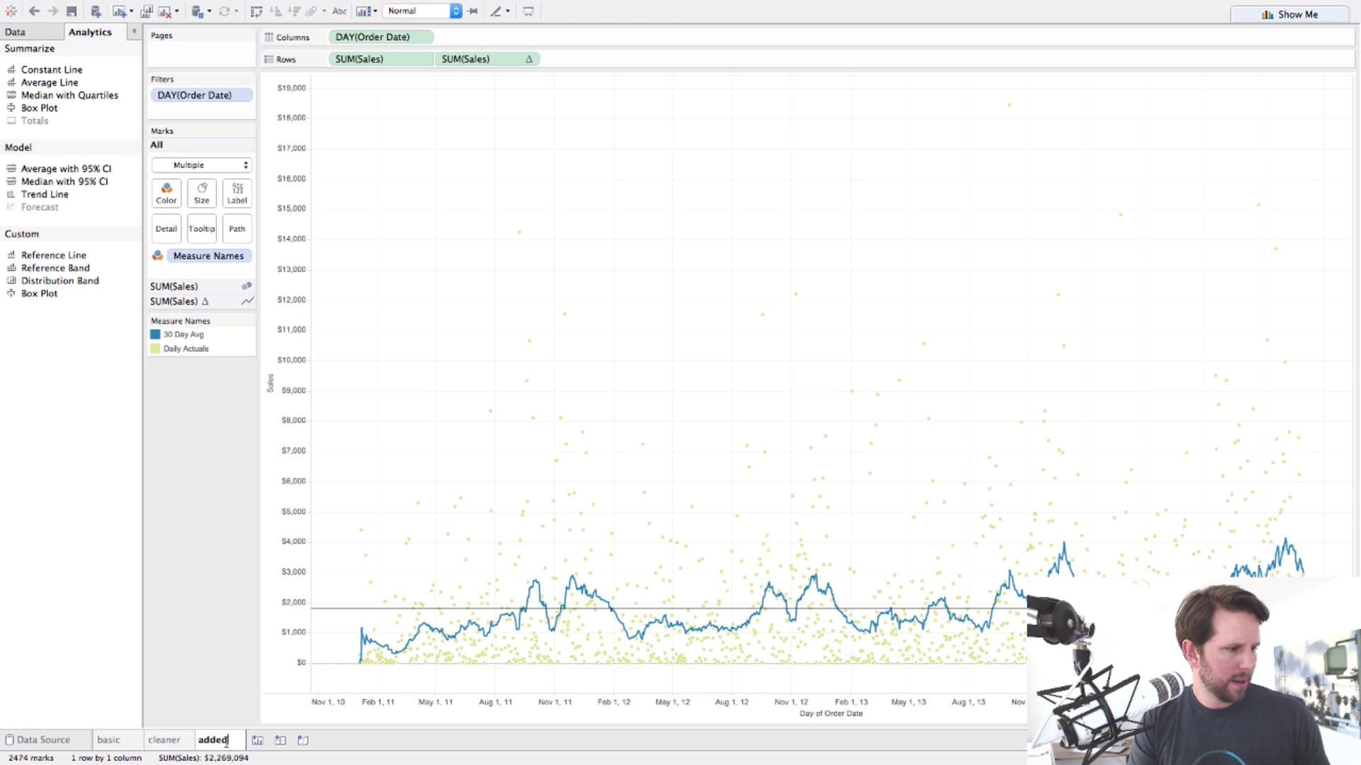
pyautogui.write(' reference')
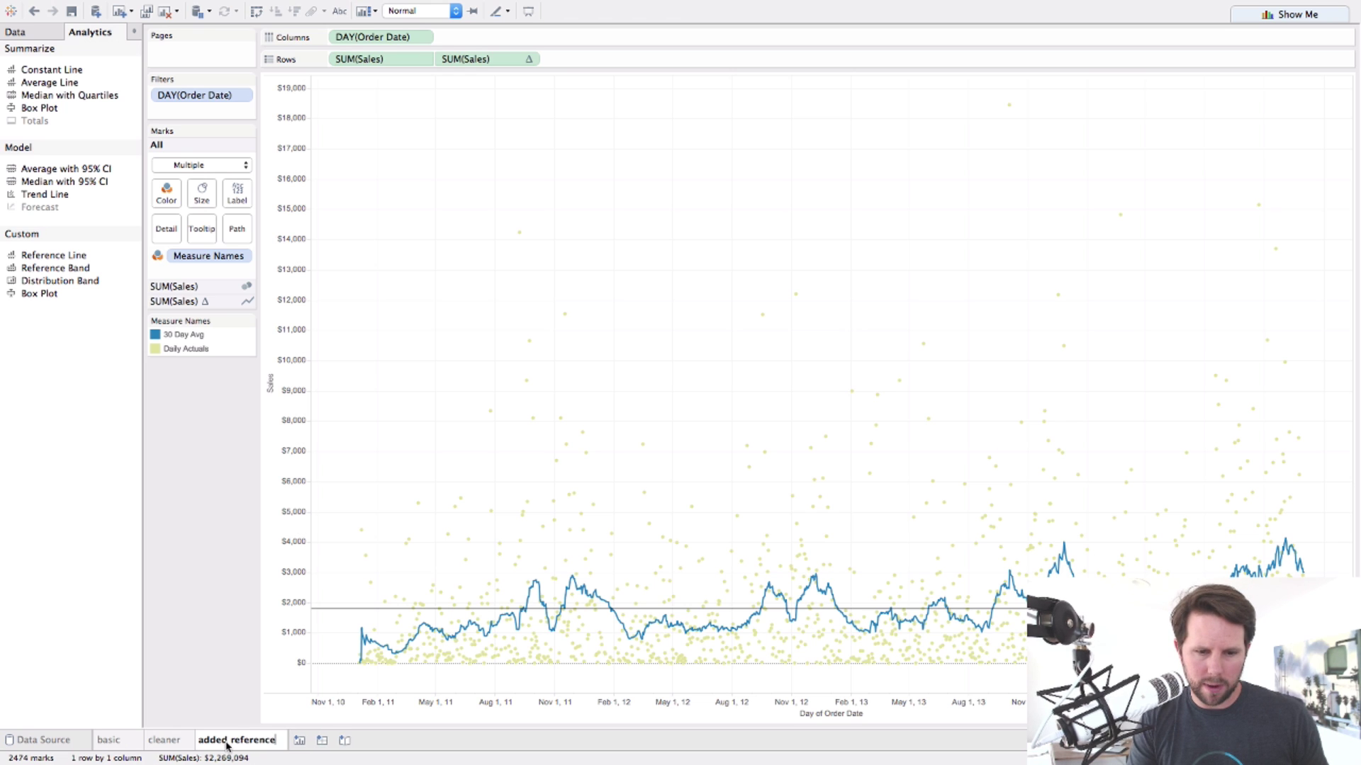
pyautogui.press('Return')
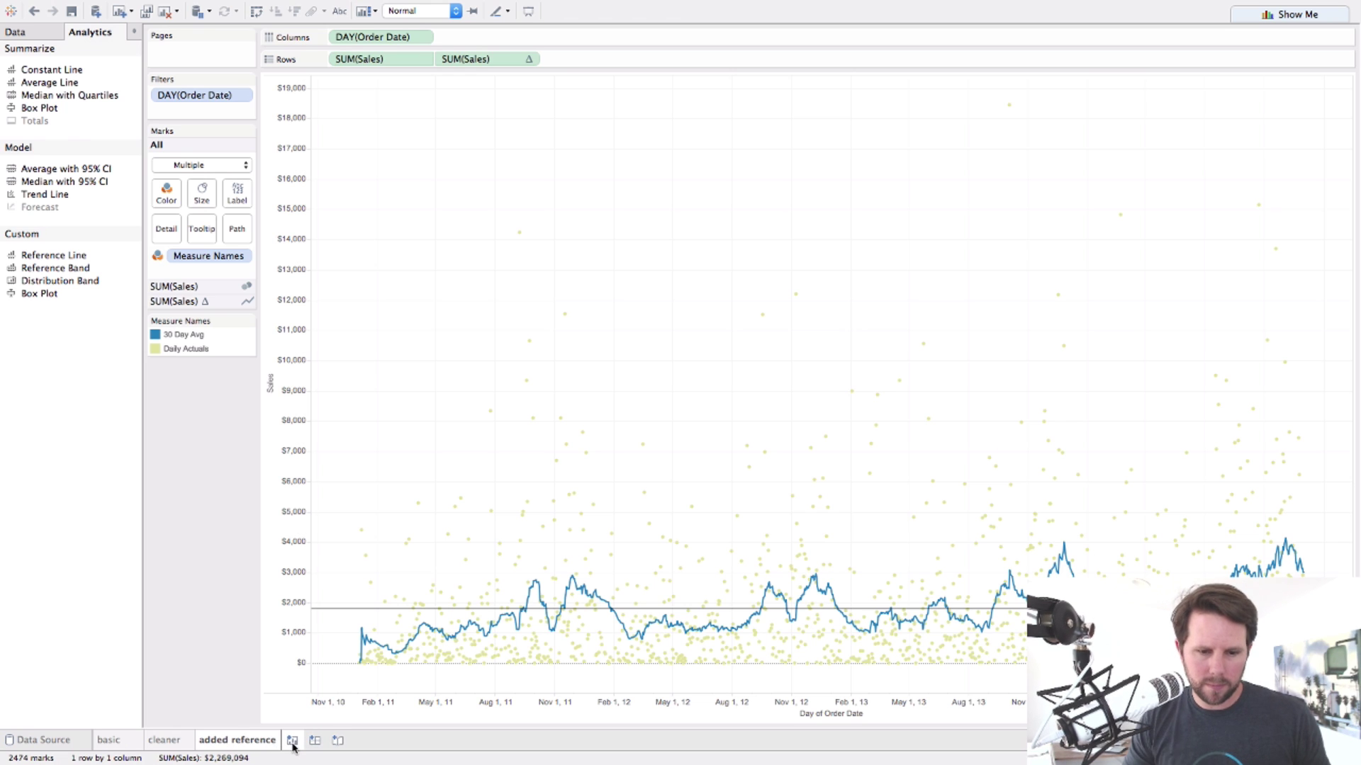
pyautogui.click(292, 741)
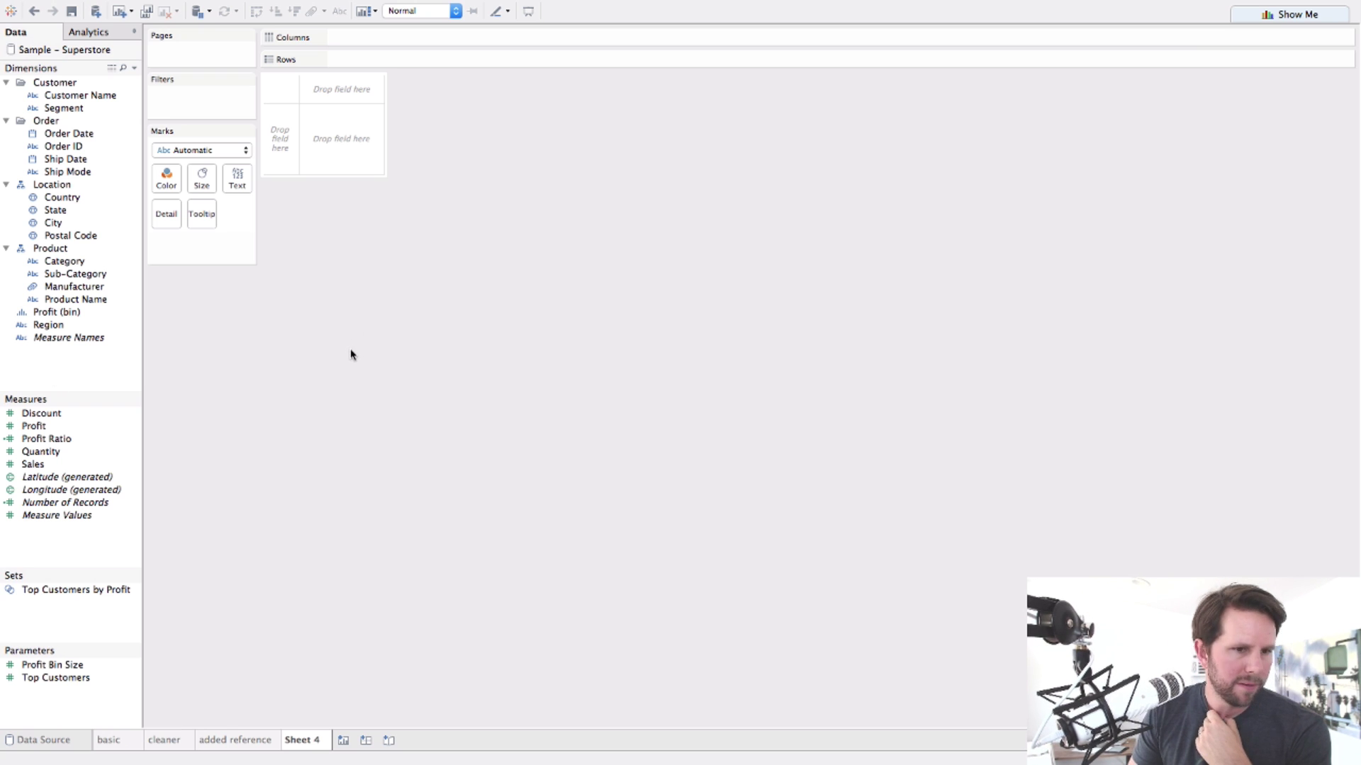
# - Plot SUM(Sales) against continuous WEEK(Order Date) as a weekly line chart on Sheet 4
pyautogui.moveTo(313, 742)
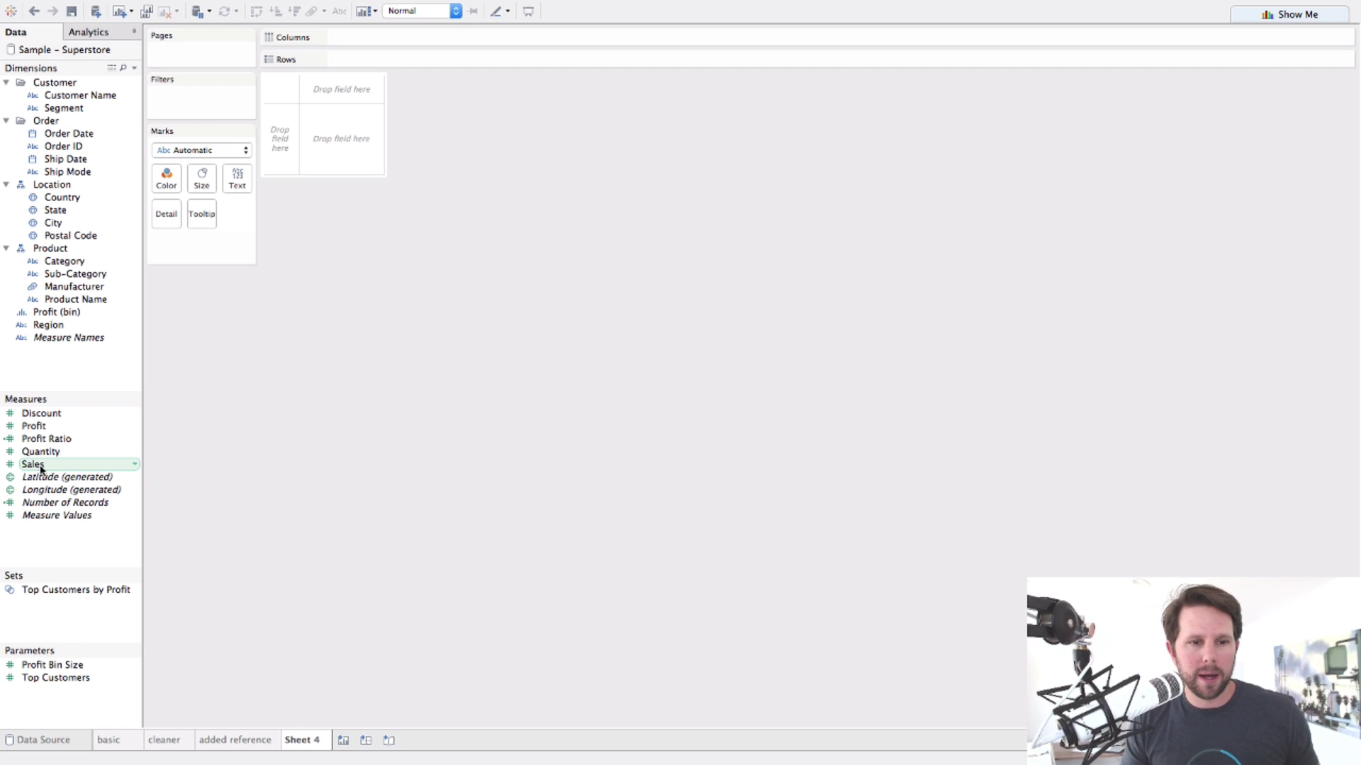
pyautogui.click(74, 133)
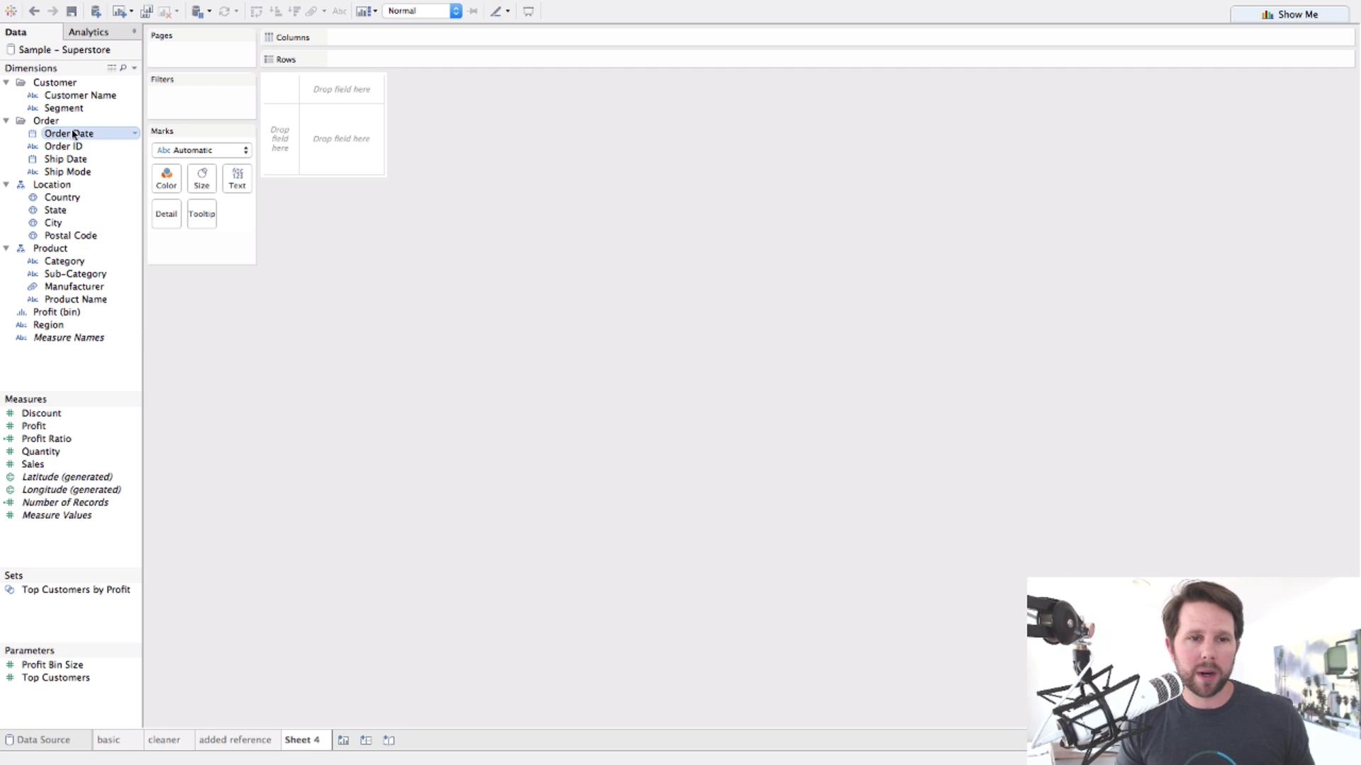
pyautogui.moveTo(68, 133); pyautogui.dragTo(377, 40)
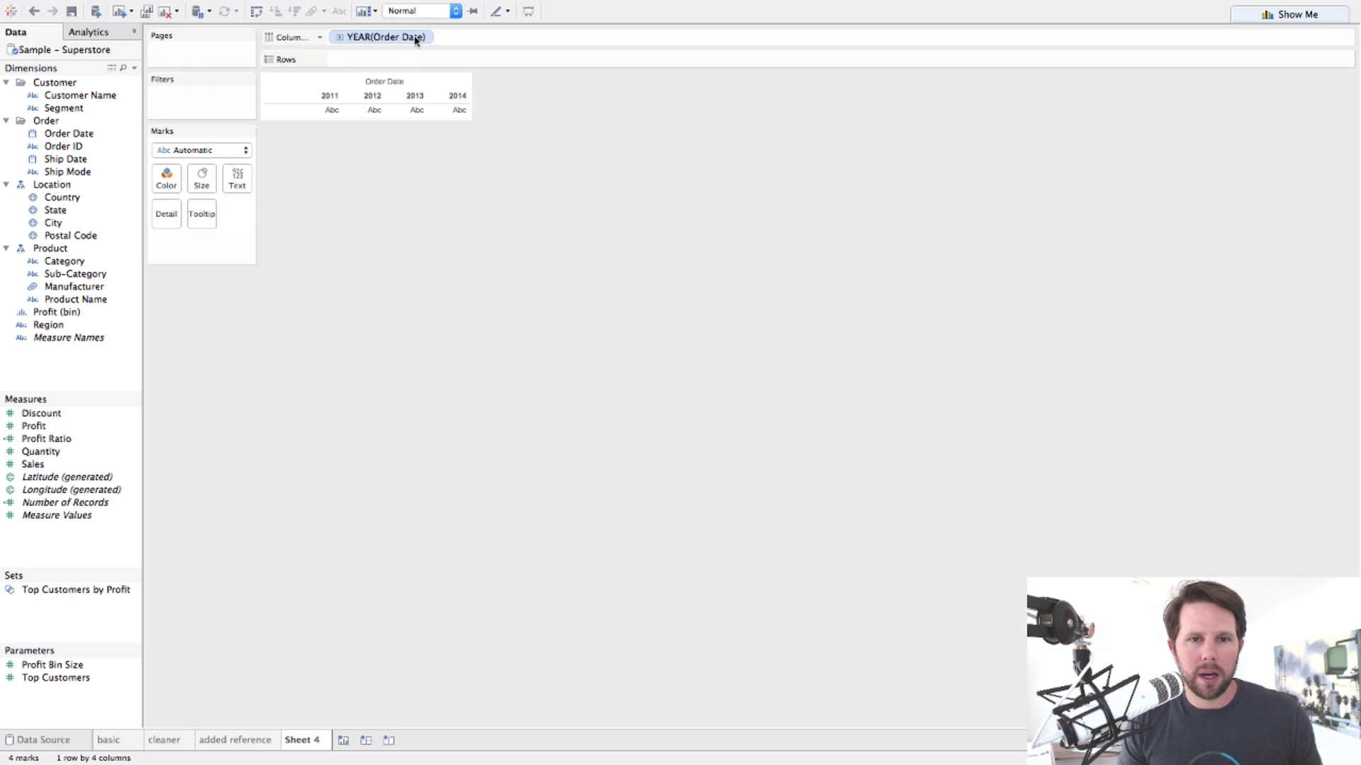
pyautogui.click(423, 40)
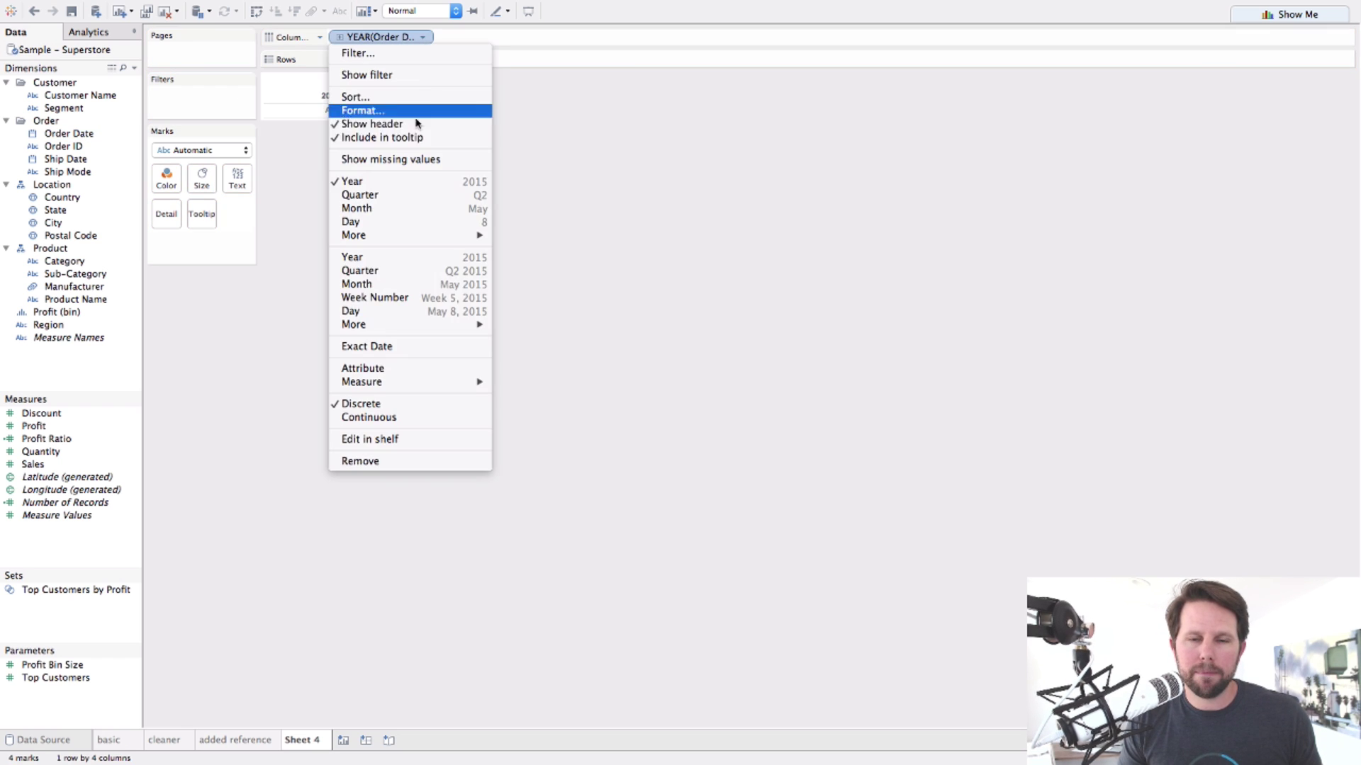
pyautogui.click(388, 284)
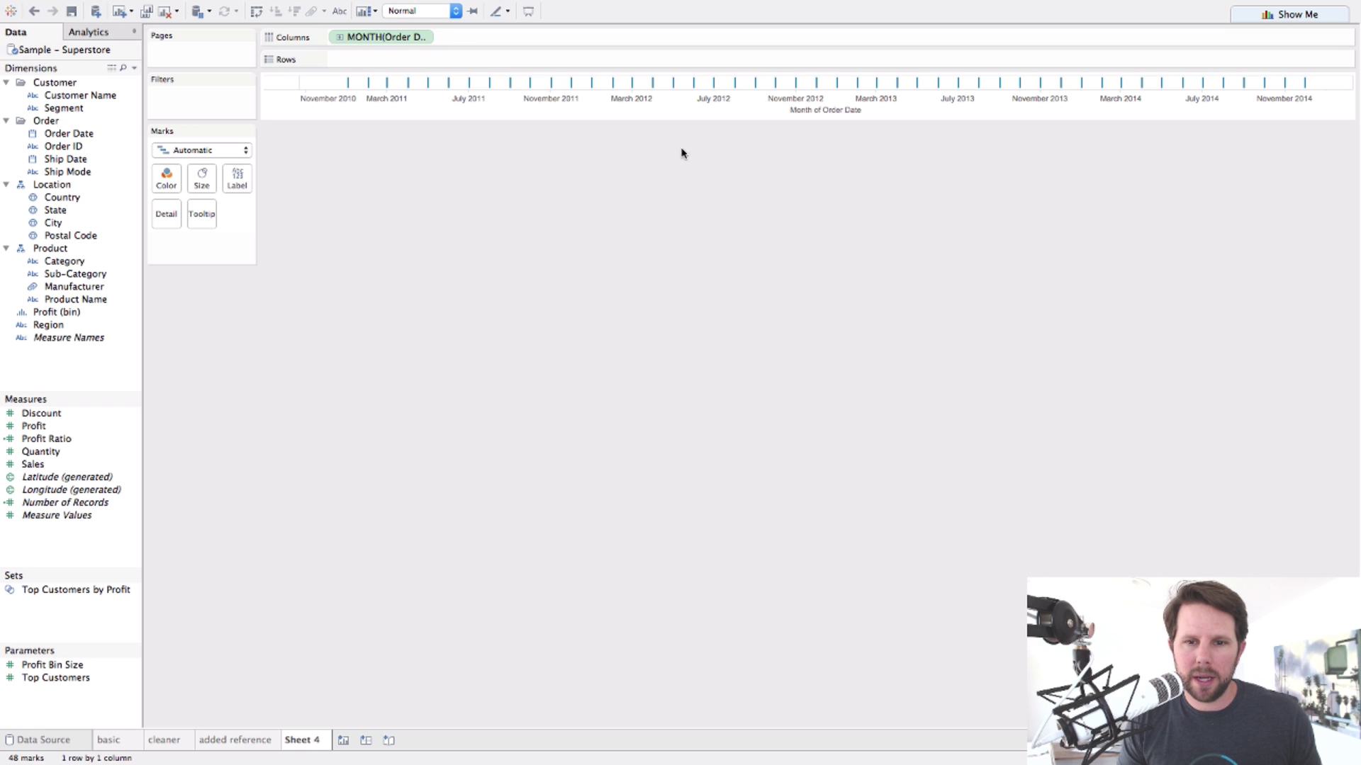
pyautogui.click(423, 37)
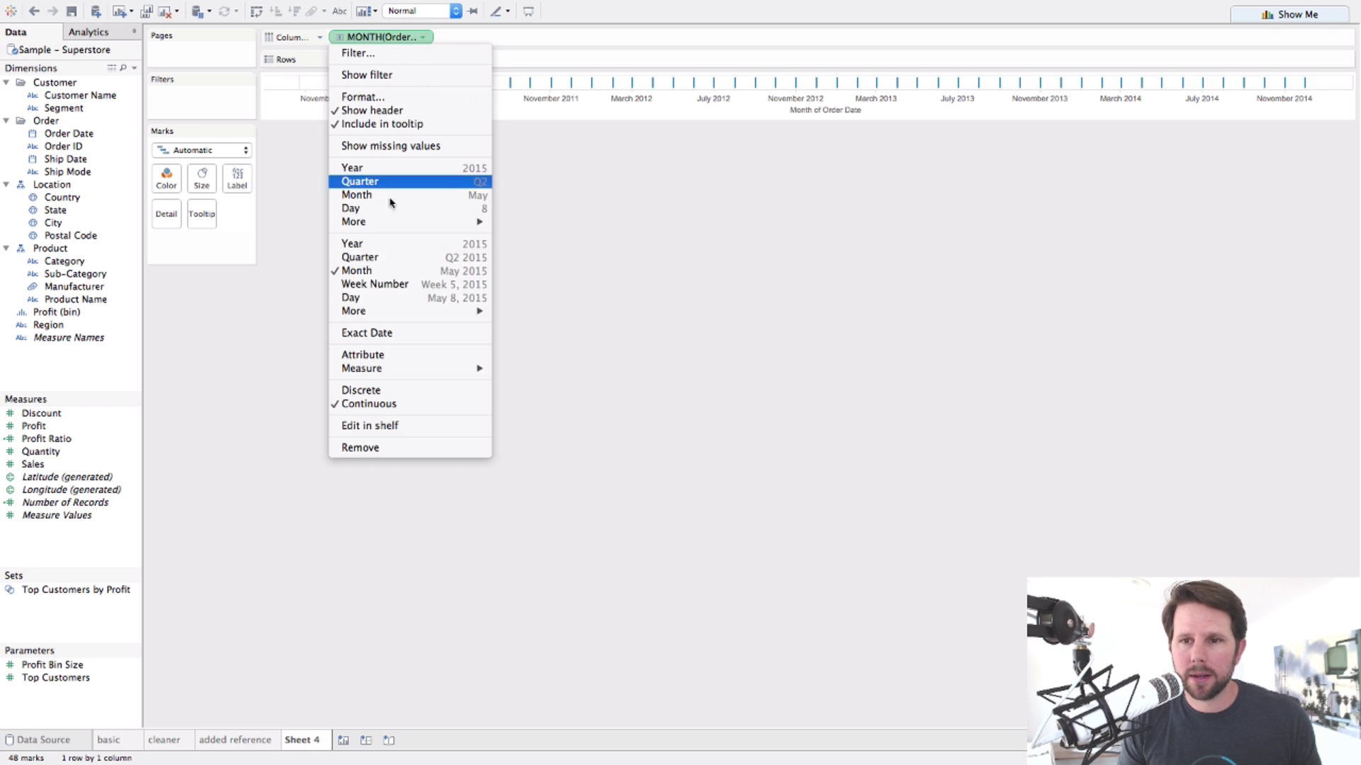
pyautogui.click(390, 284)
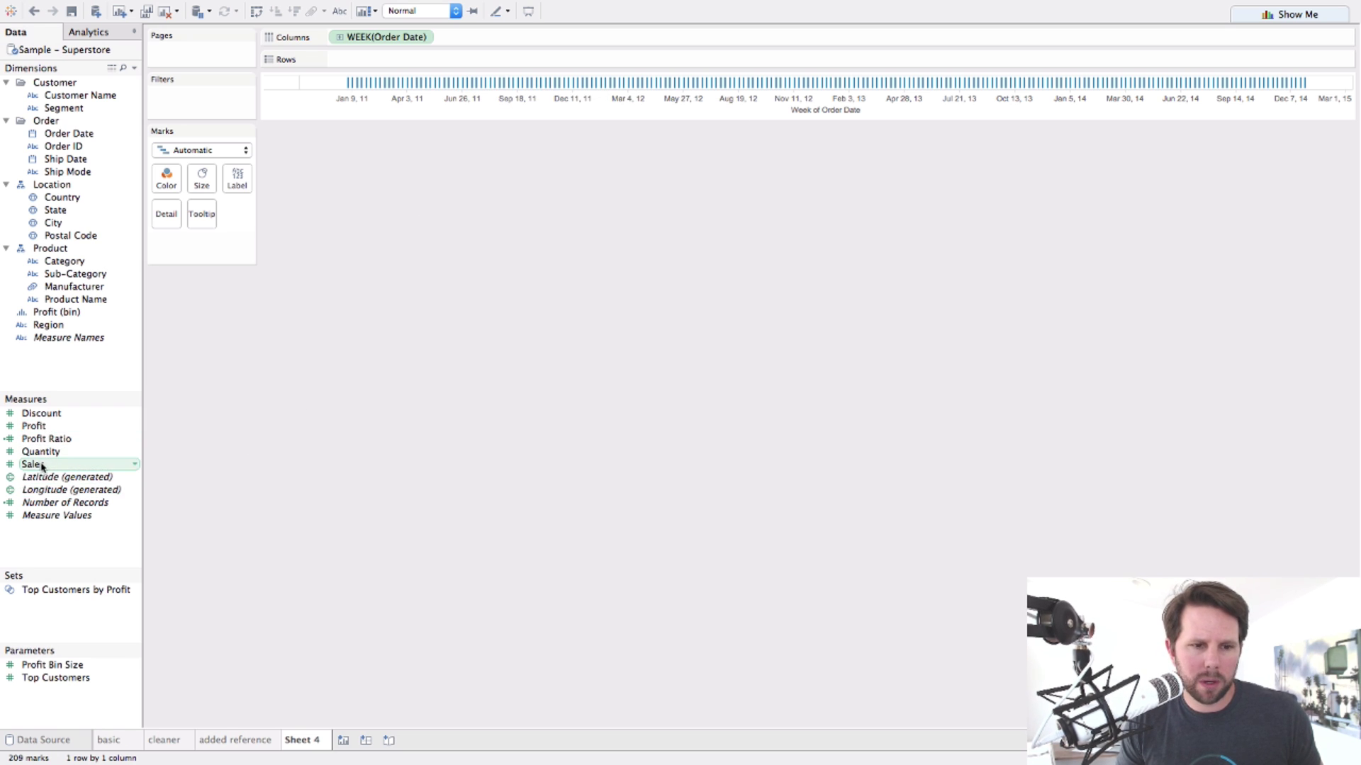
pyautogui.moveTo(36, 464); pyautogui.dragTo(449, 68)
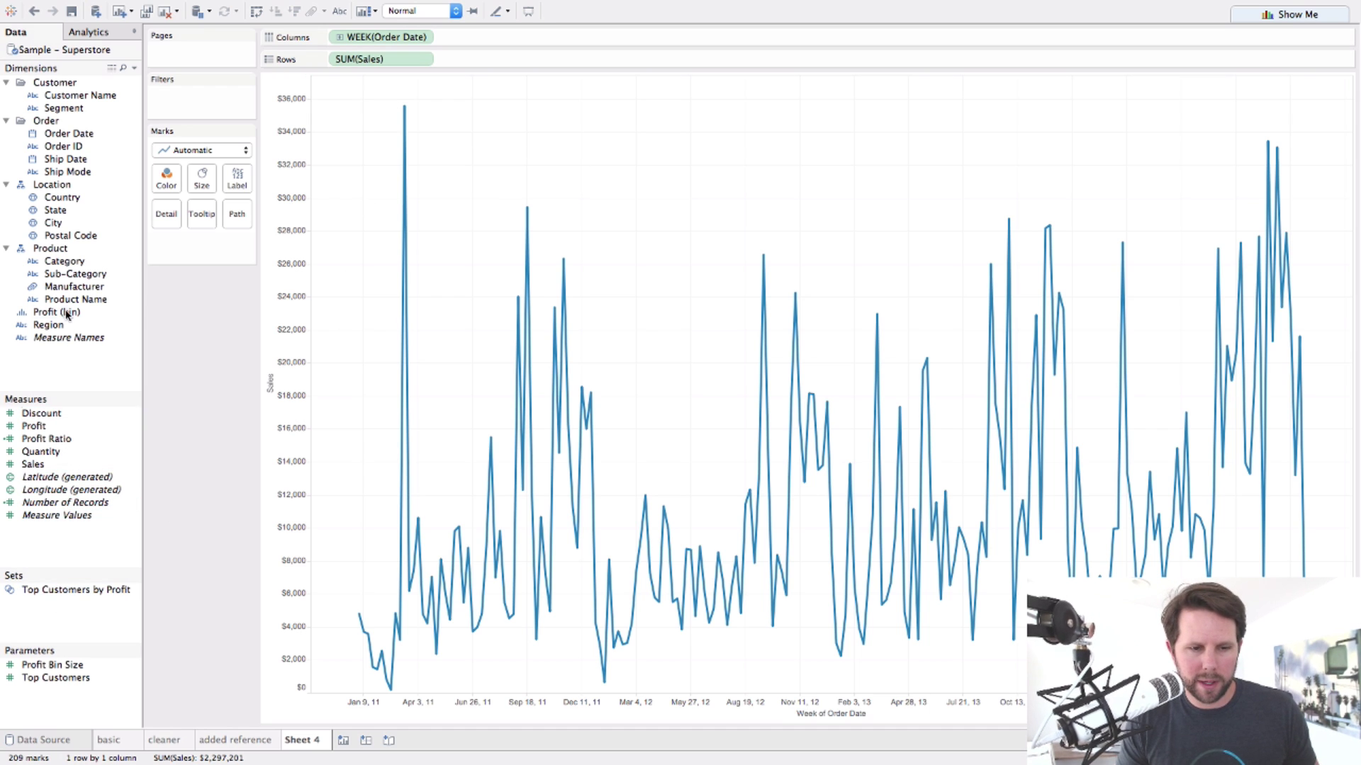
# - Add a sales forecast to the weekly line, extending it into early 2015 at about $21,628 per week
pyautogui.rightClick(435, 251)
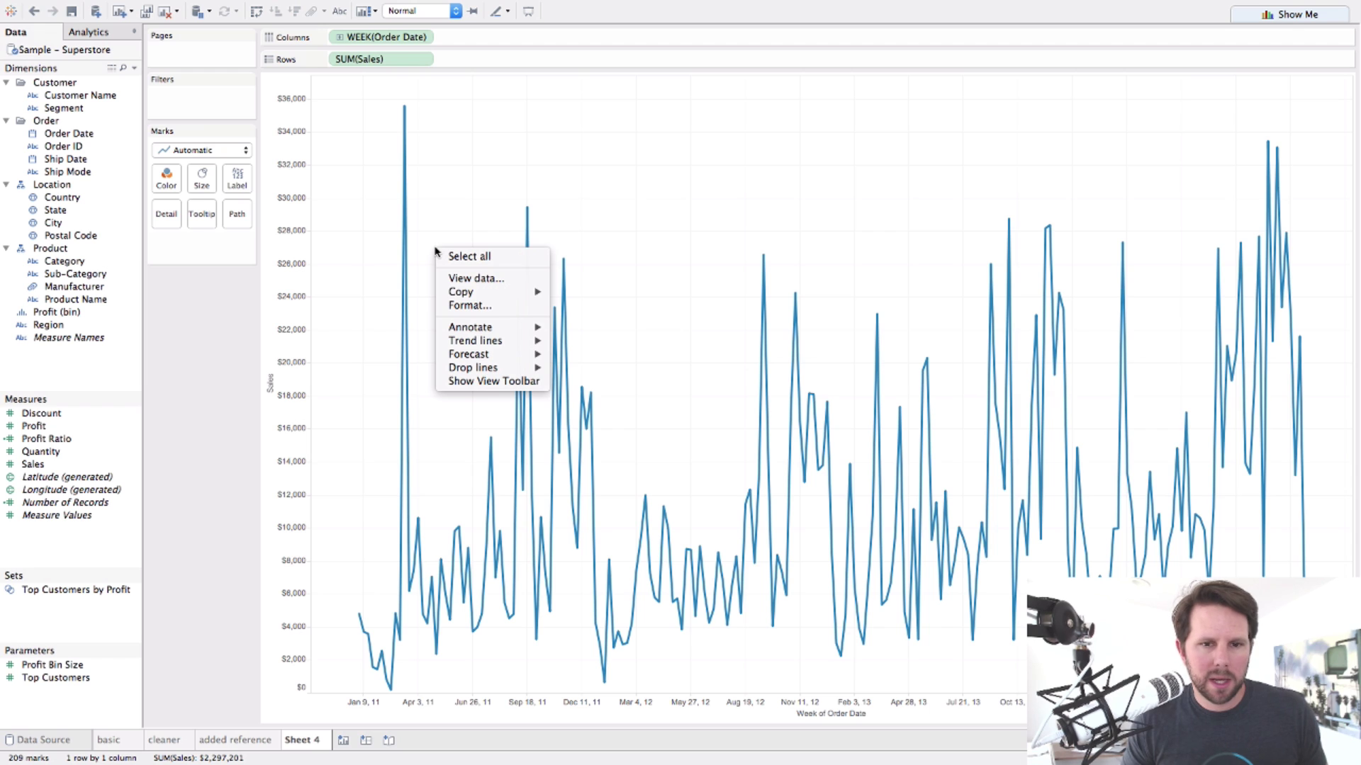
pyautogui.moveTo(476, 360)
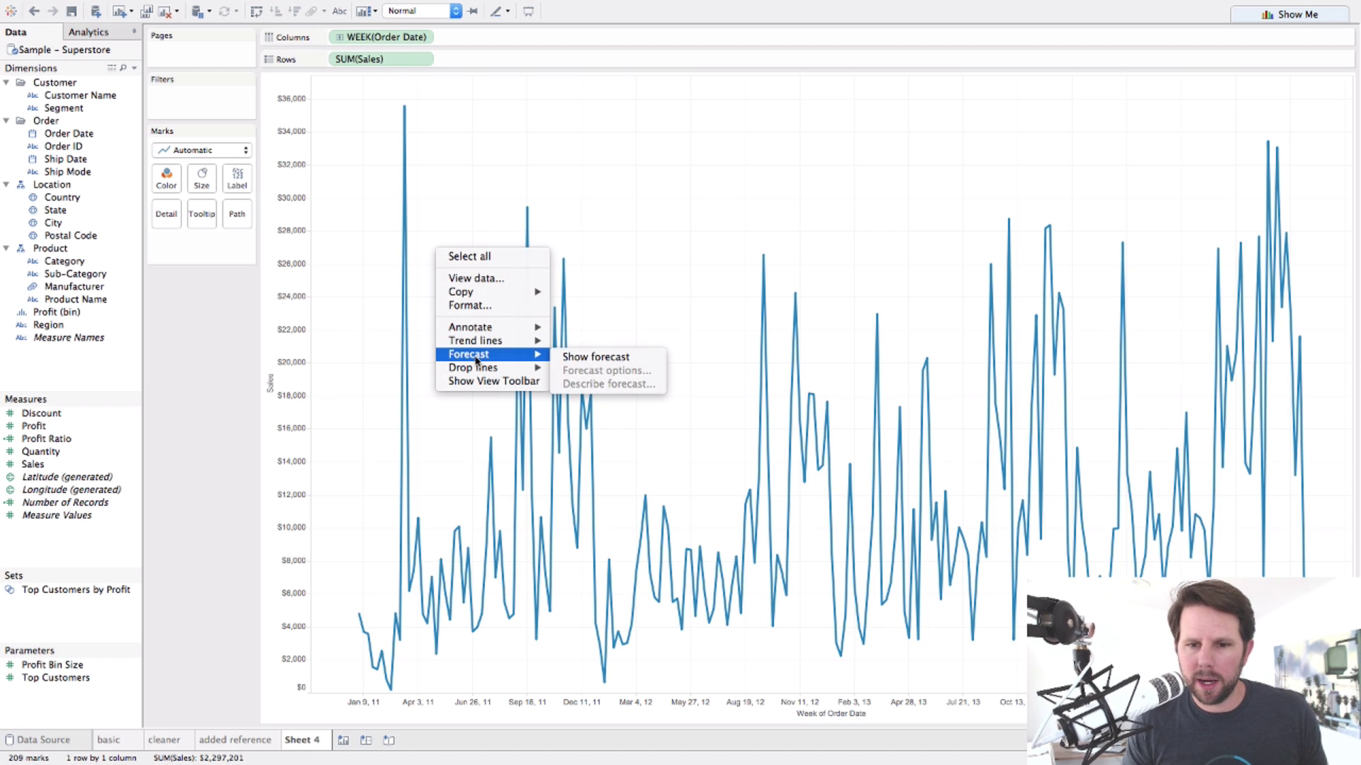
pyautogui.click(594, 360)
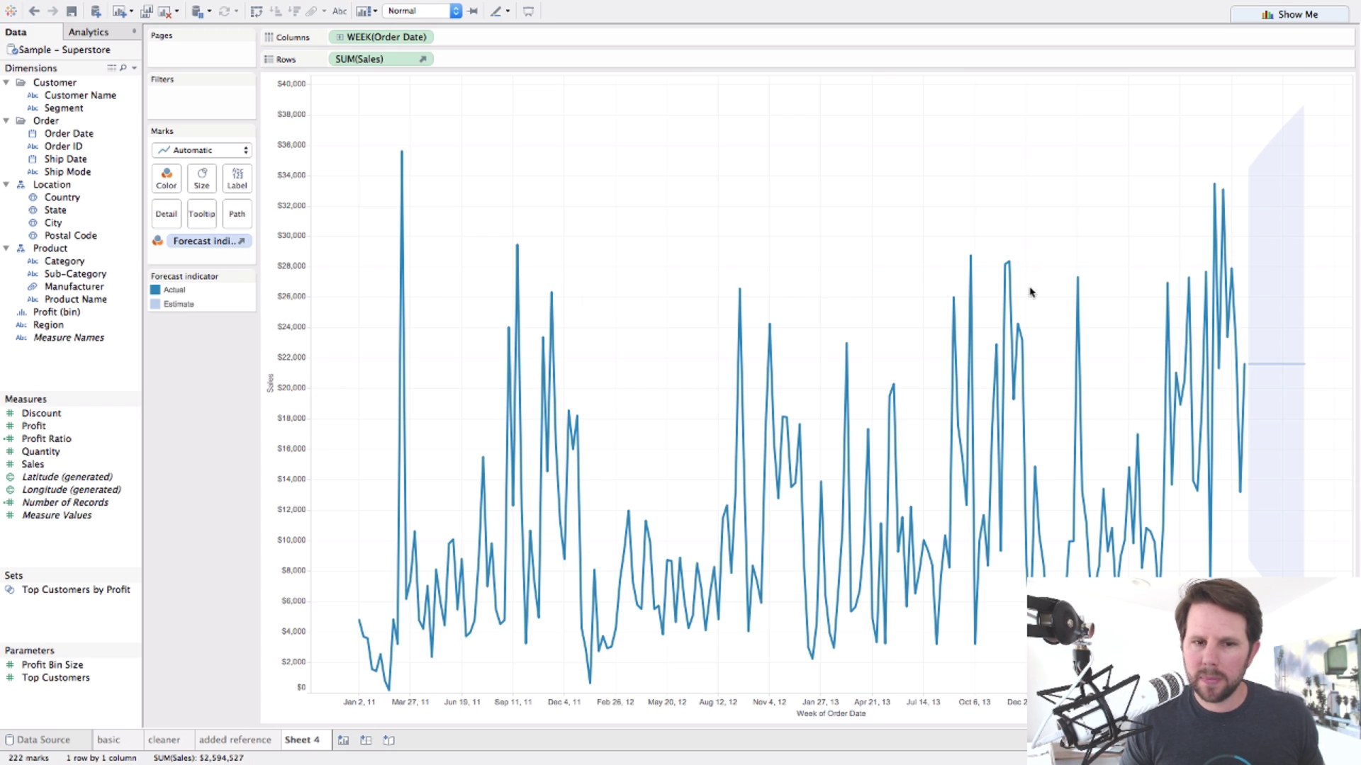
pyautogui.moveTo(1278, 368)
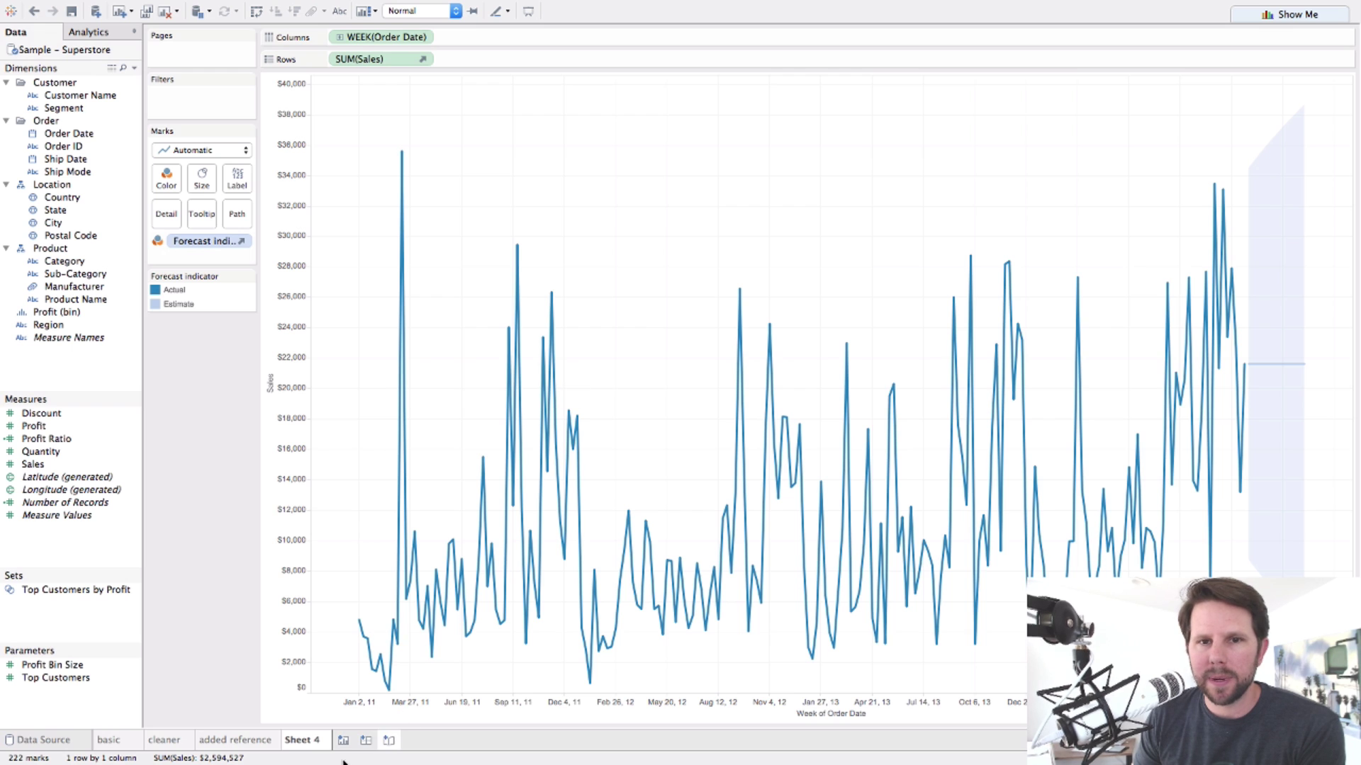
# - Change the Order Date pill from week to continuous MONTH(Order Date)
pyautogui.click(423, 37)
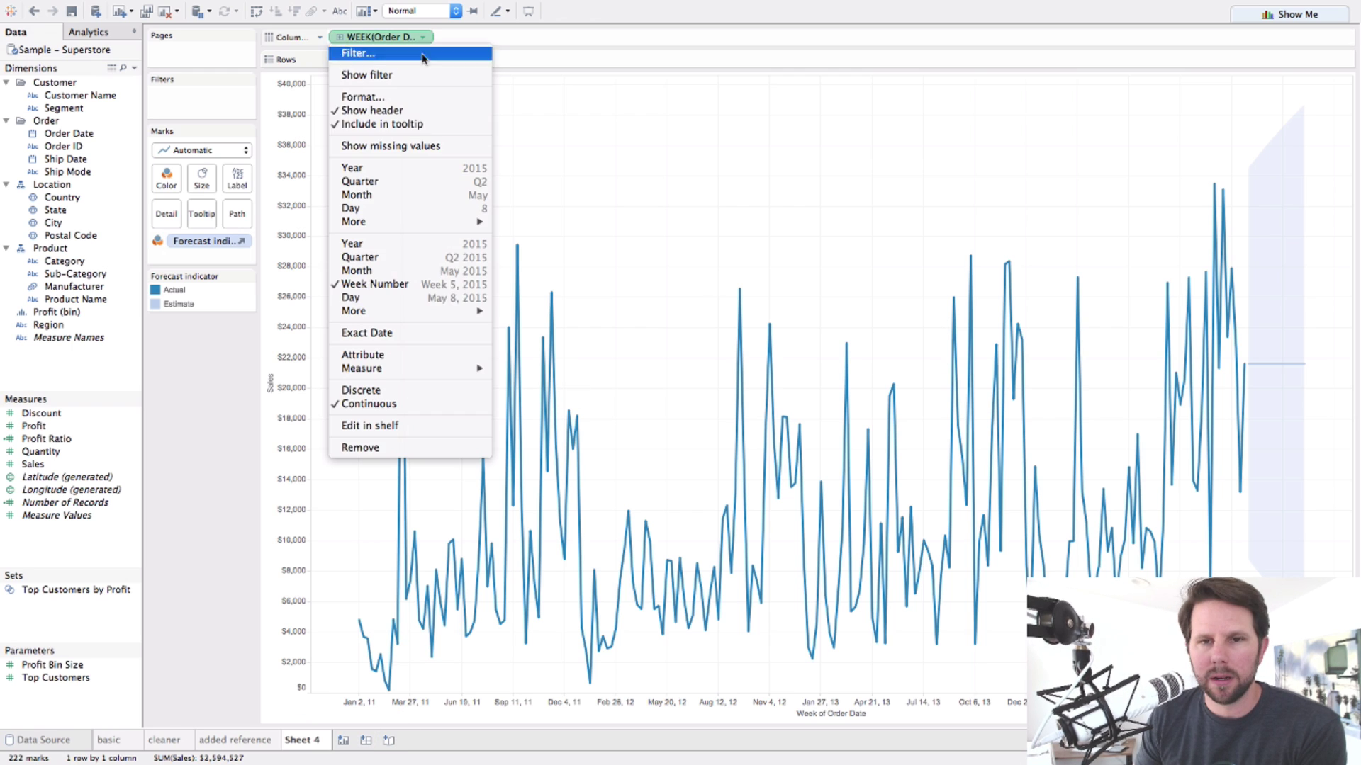
pyautogui.click(428, 273)
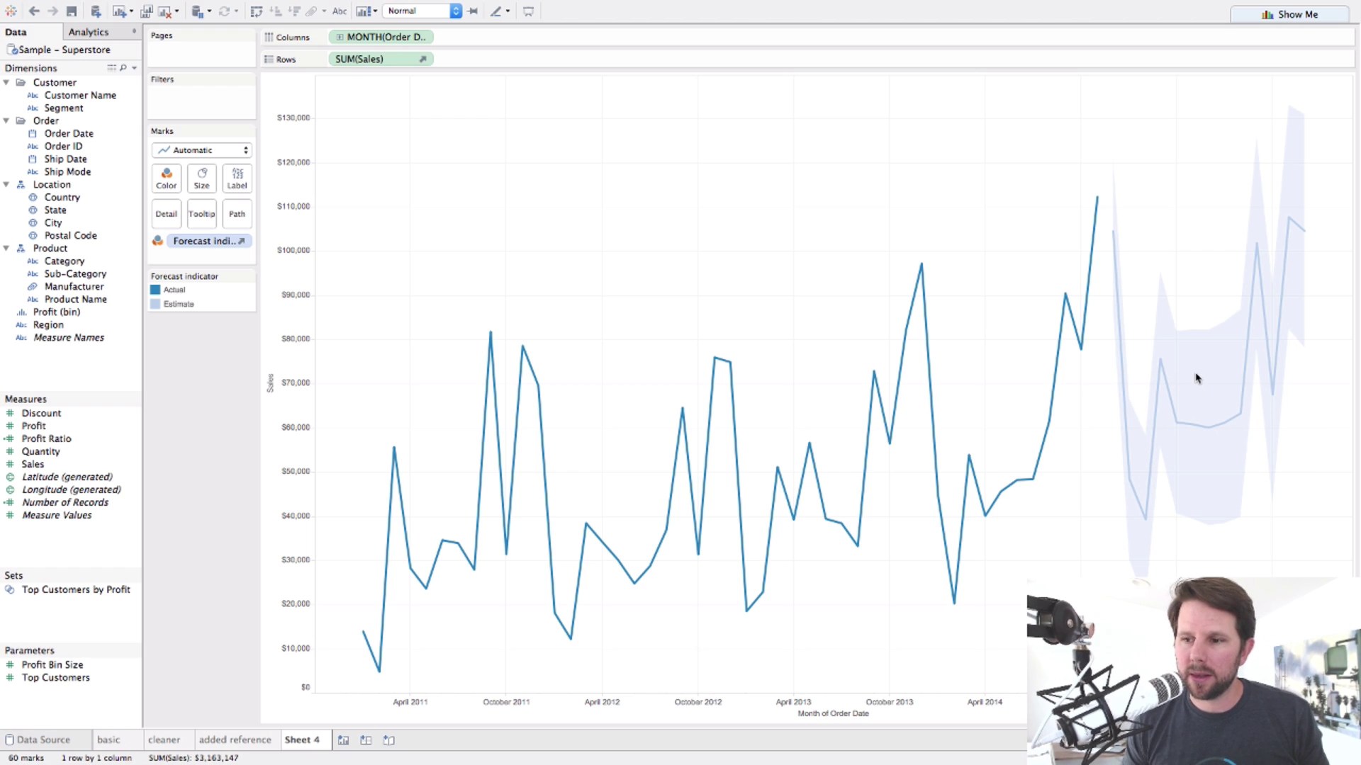
pyautogui.rightClick(999, 221)
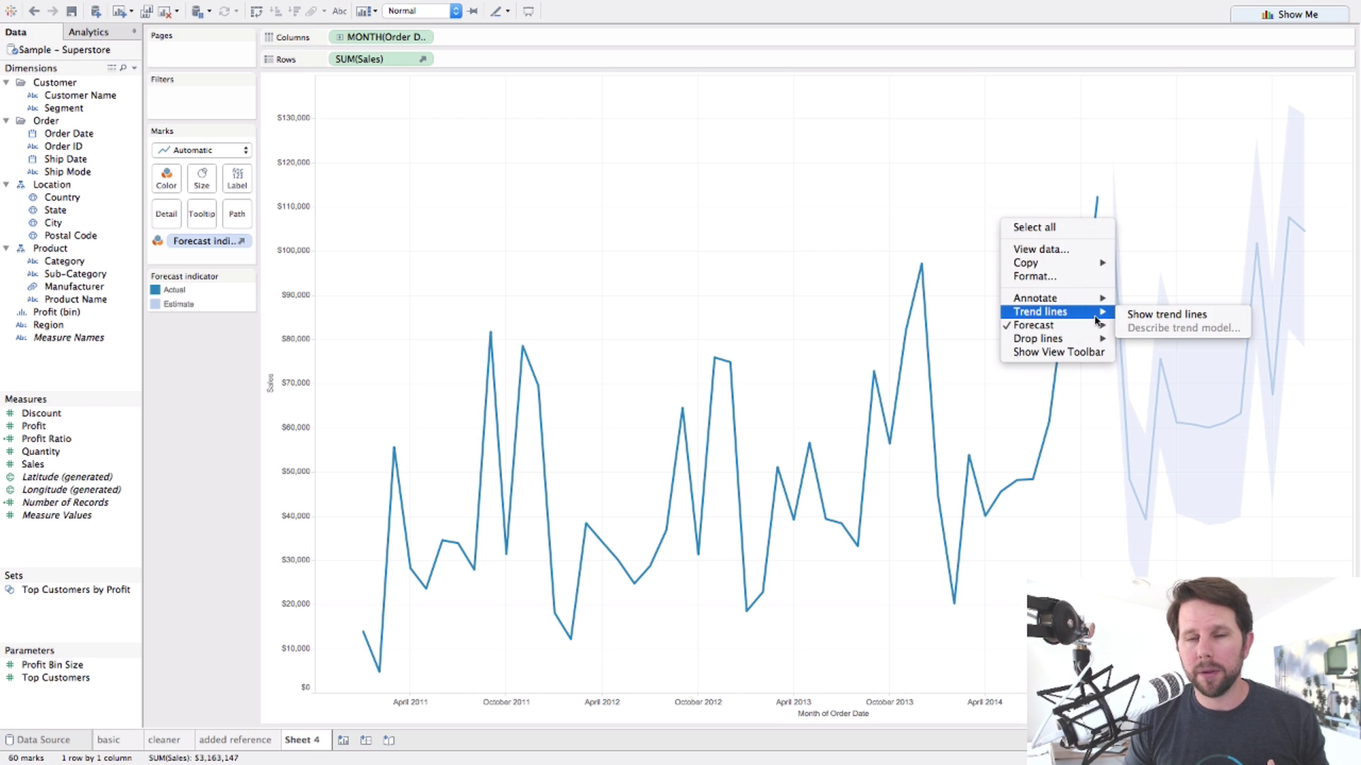
pyautogui.moveTo(1096, 327)
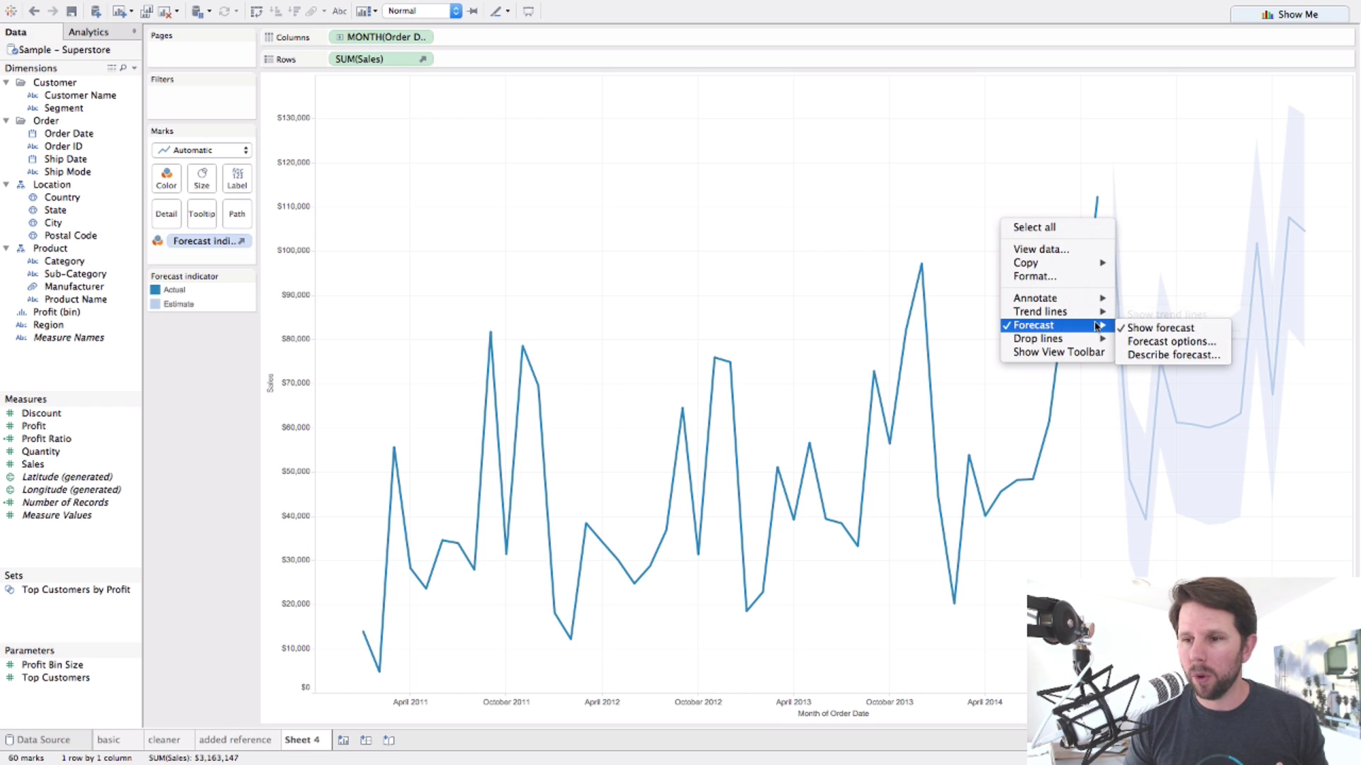
pyautogui.click(1155, 302)
pyautogui.moveTo(1328, 190); pyautogui.dragTo(1100, 575)
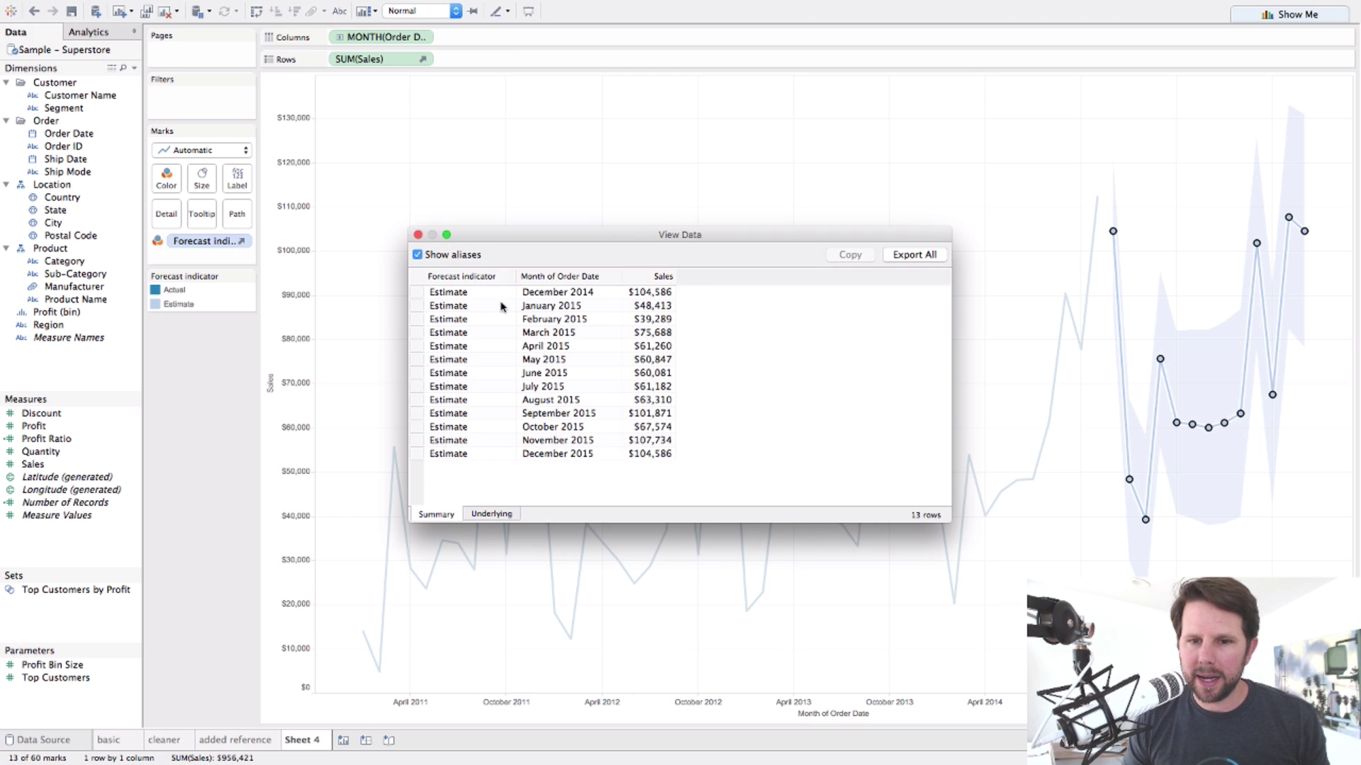
pyautogui.moveTo(471, 290); pyautogui.dragTo(650, 465)
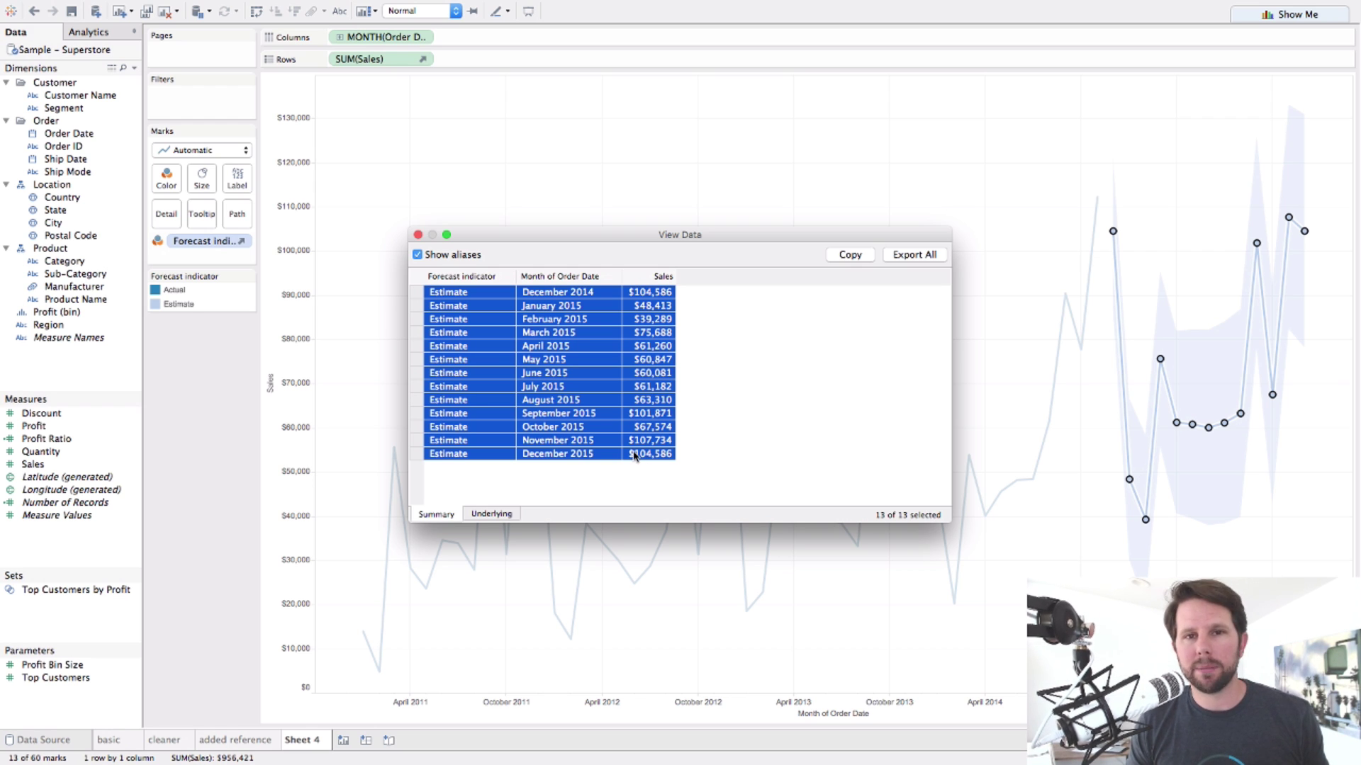
pyautogui.click(487, 515)
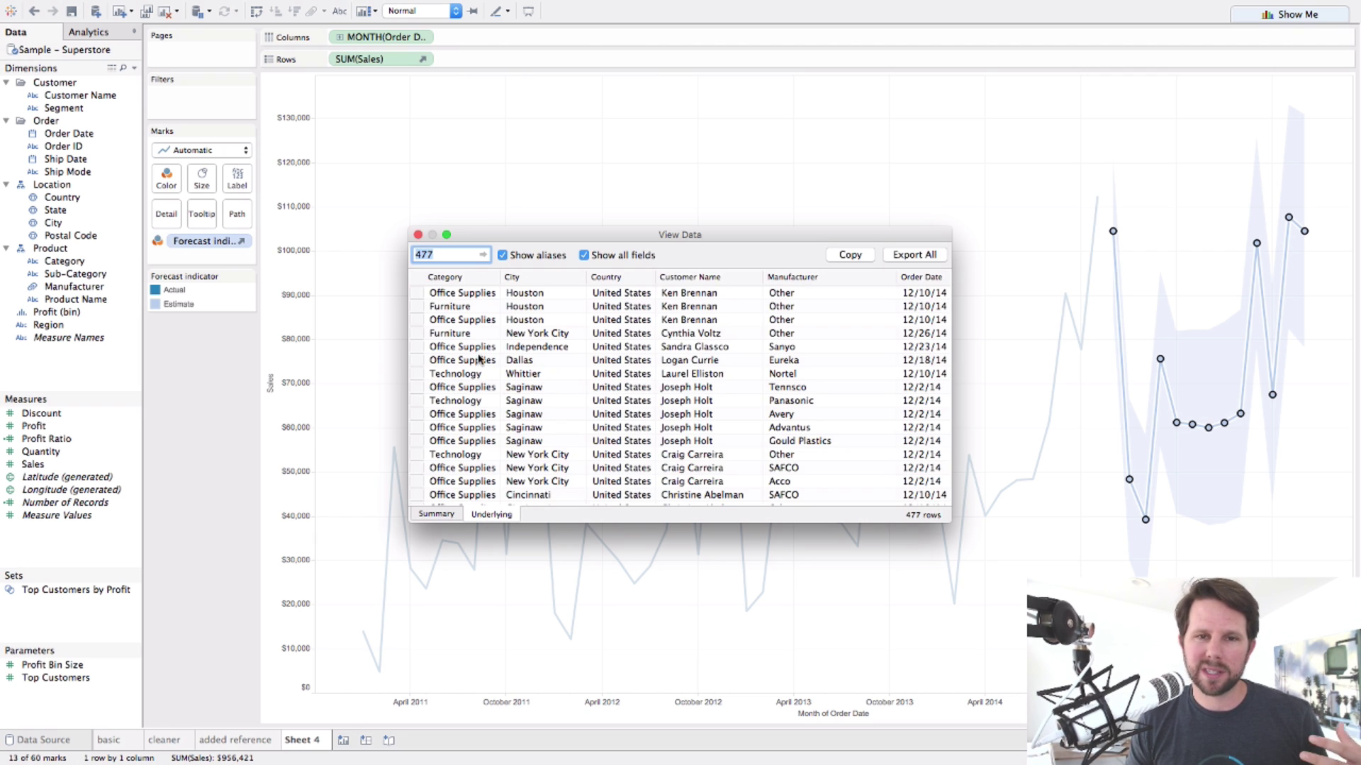
pyautogui.click(417, 235)
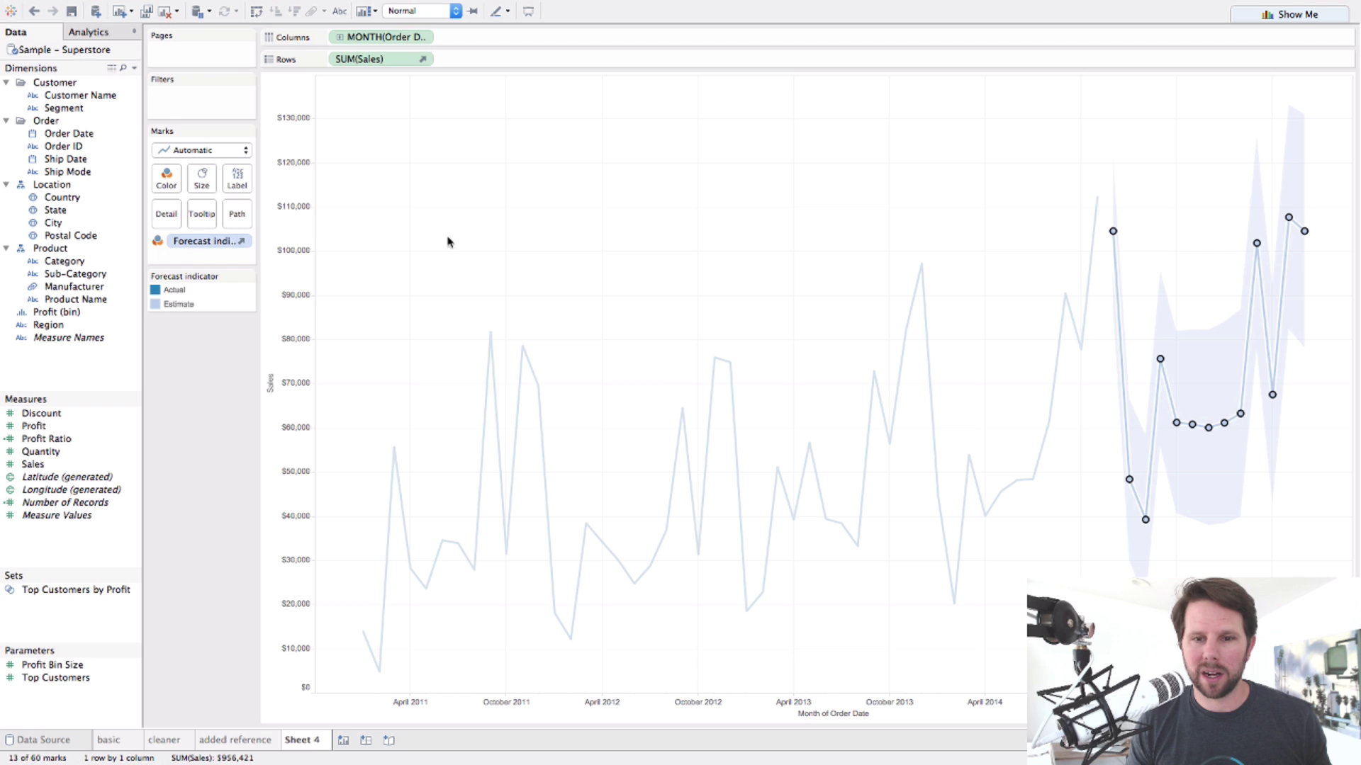
# - Add Category to Rows for Furniture, Office Supplies and Technology, briefly drilling into Sub-Category
pyautogui.click(974, 272)
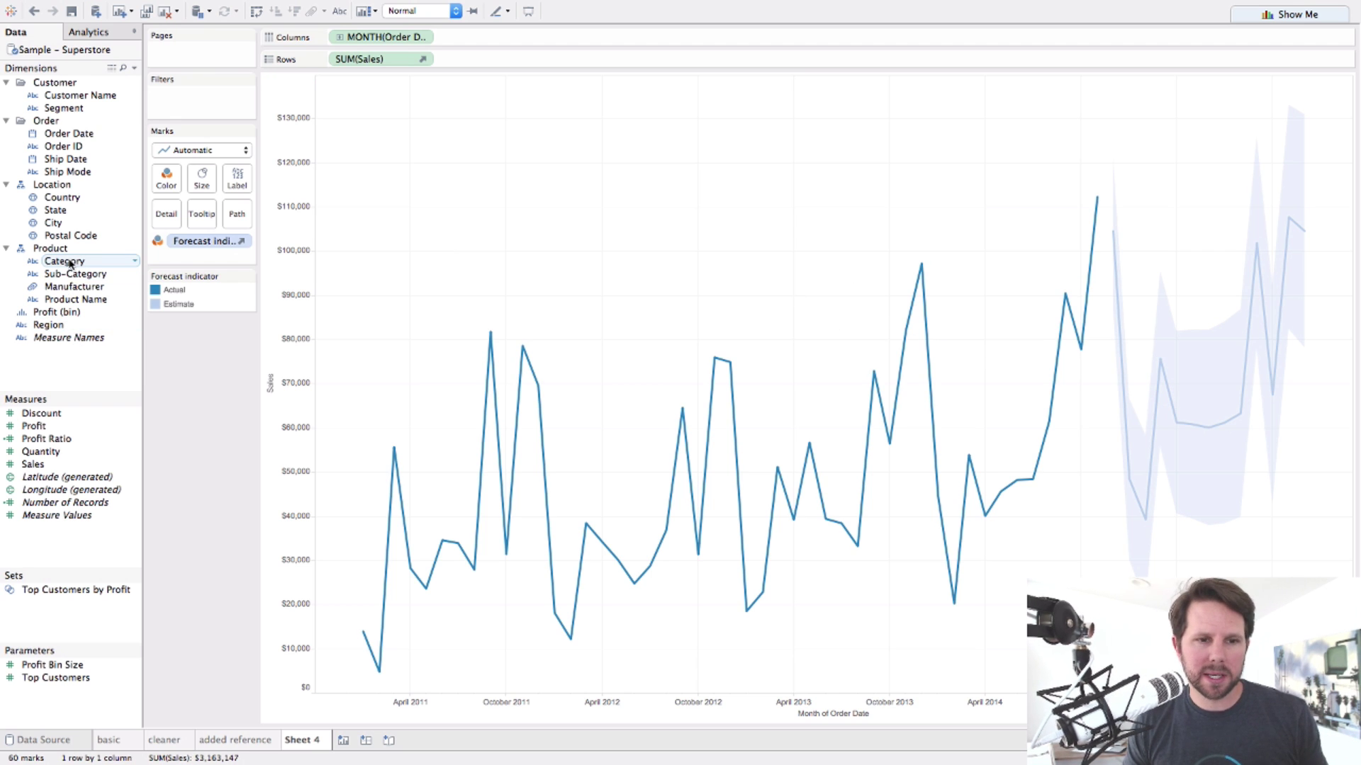
pyautogui.moveTo(69, 263); pyautogui.dragTo(339, 61)
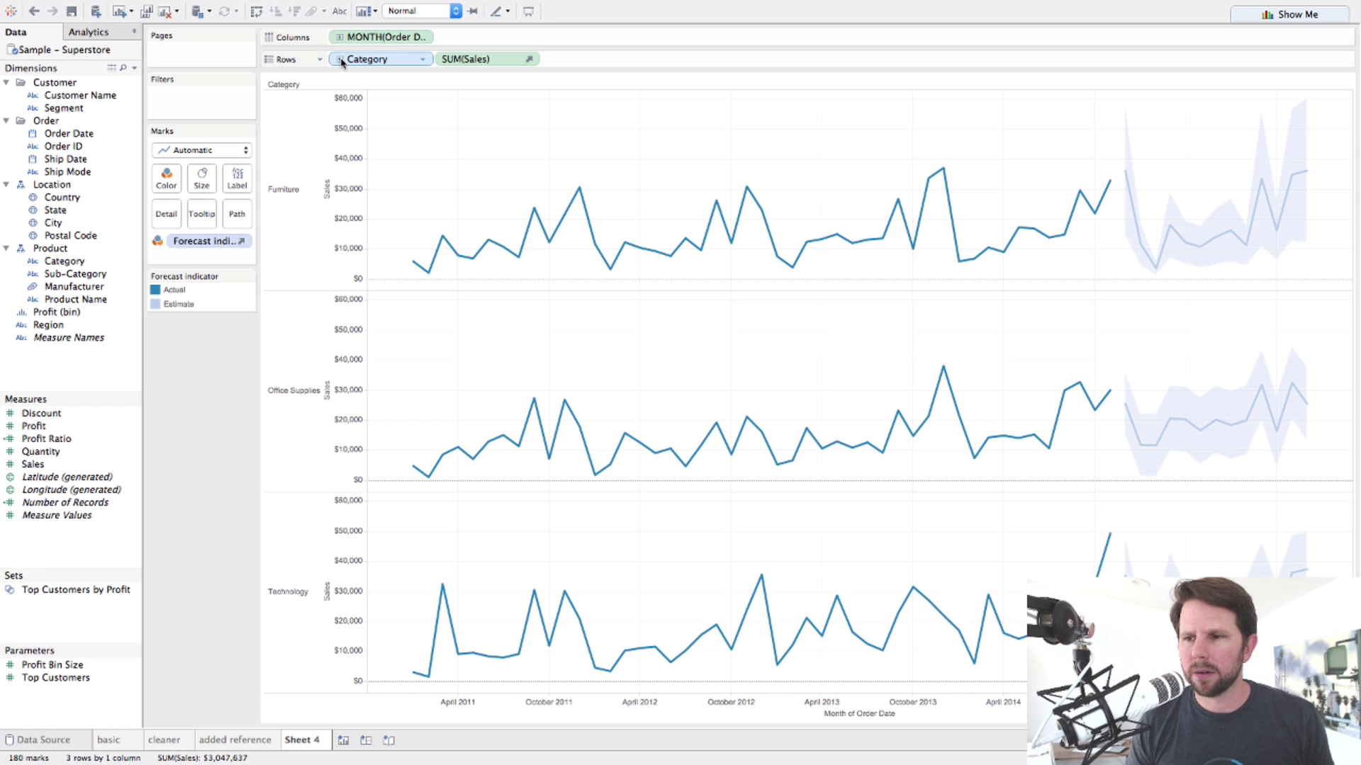
pyautogui.click(340, 60)
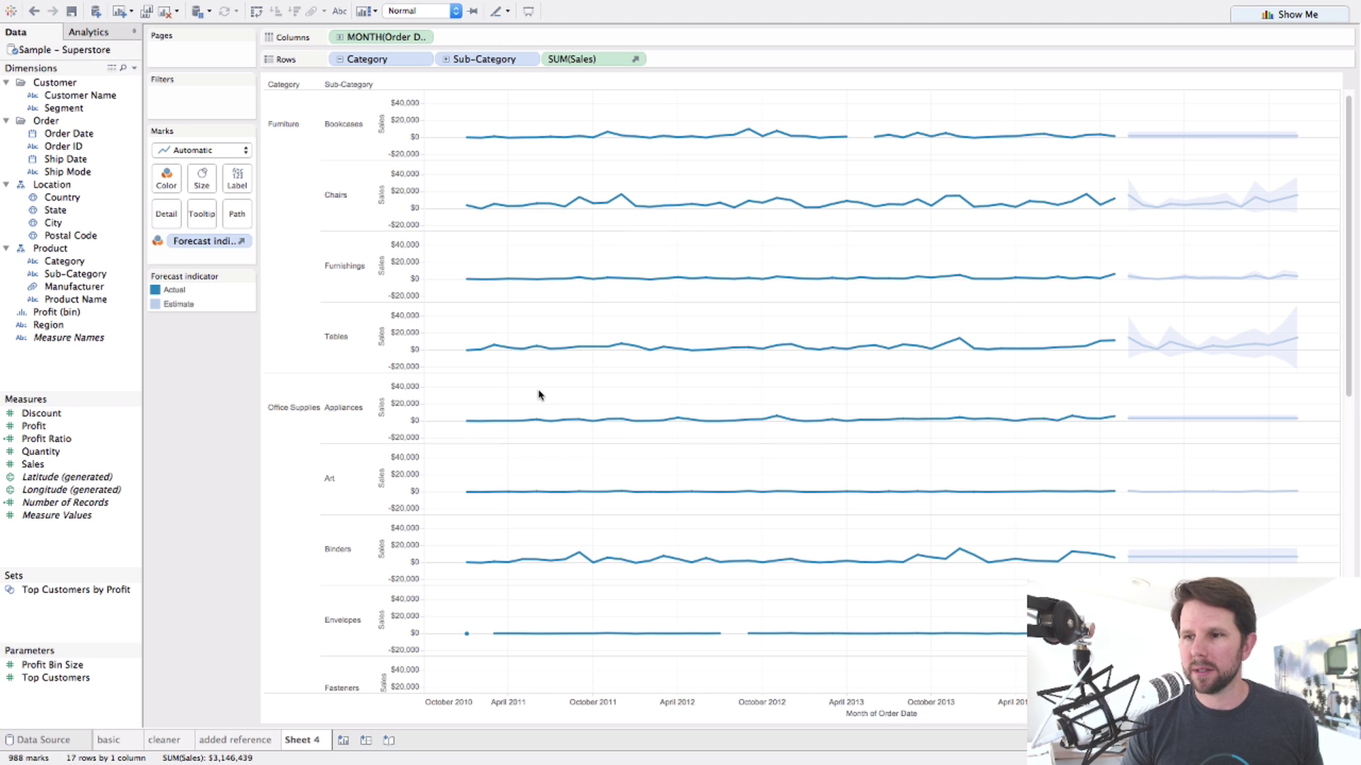
pyautogui.scroll(-3, 538, 395)
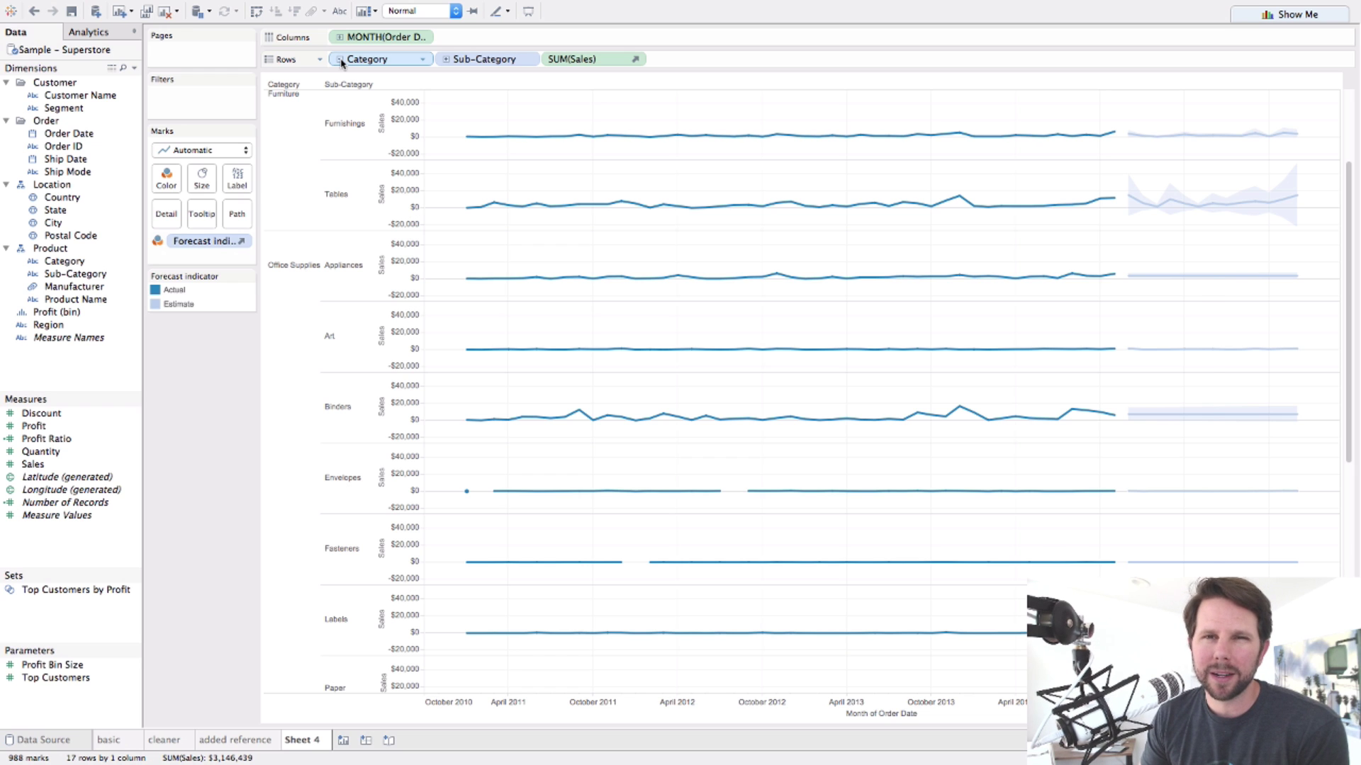
pyautogui.click(340, 61)
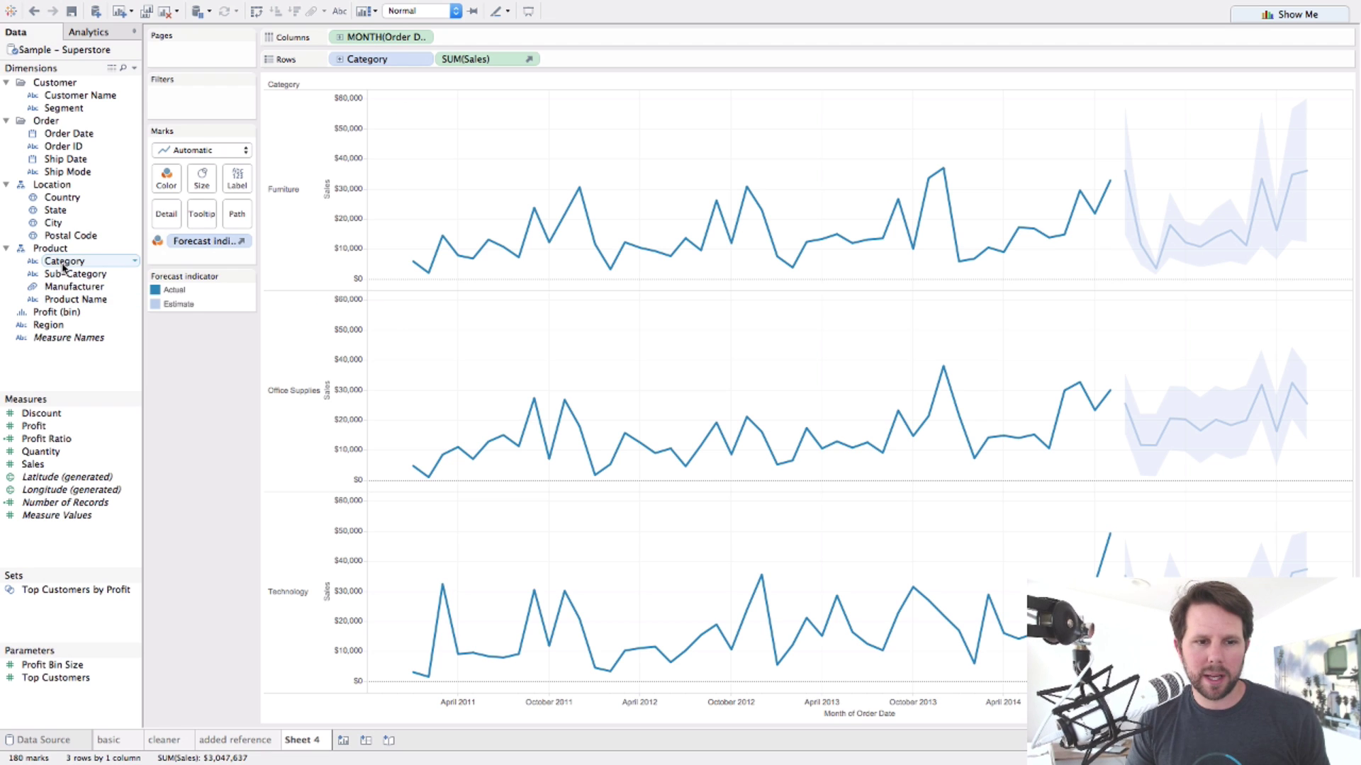
# - Colour the lines by Category (blue, orange, green) and rename Sheet 4 to 'forecast'
pyautogui.moveTo(64, 266); pyautogui.dragTo(163, 188)
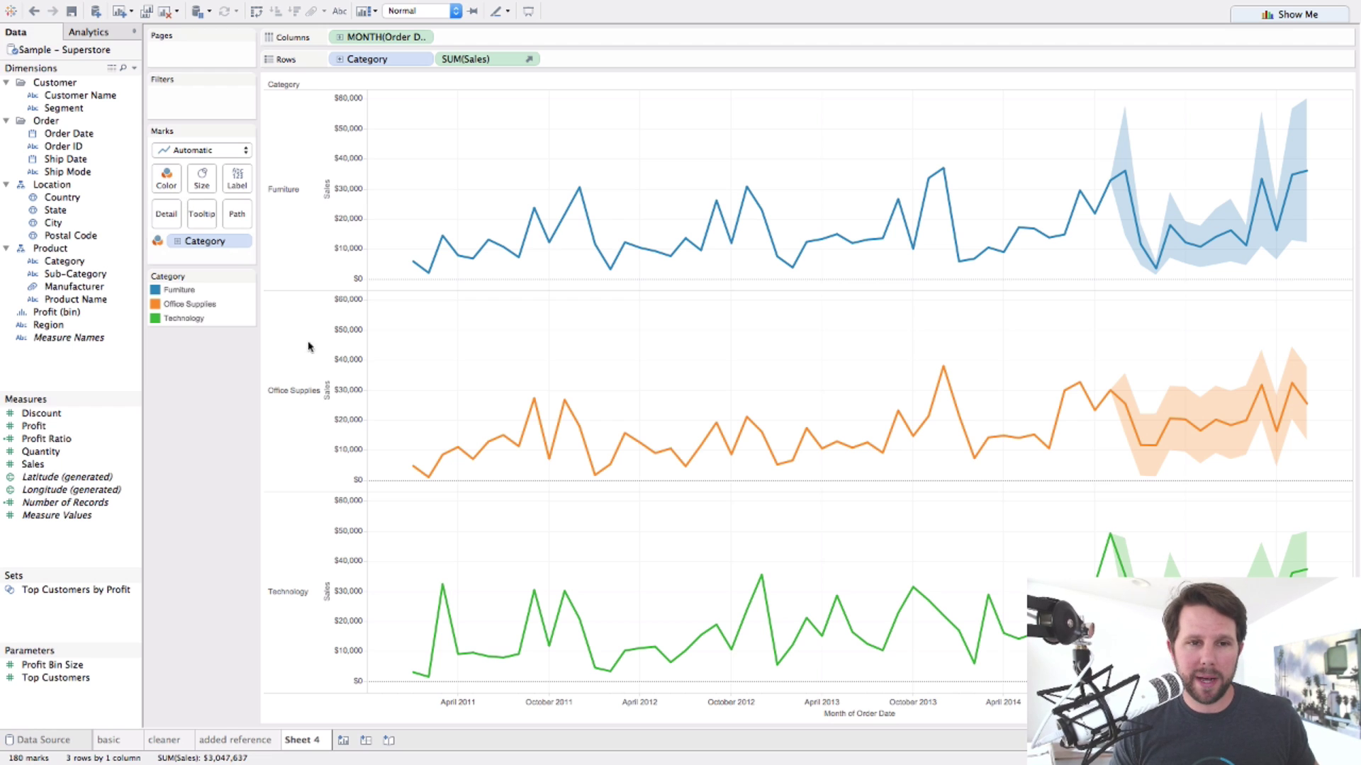
pyautogui.doubleClick(300, 738)
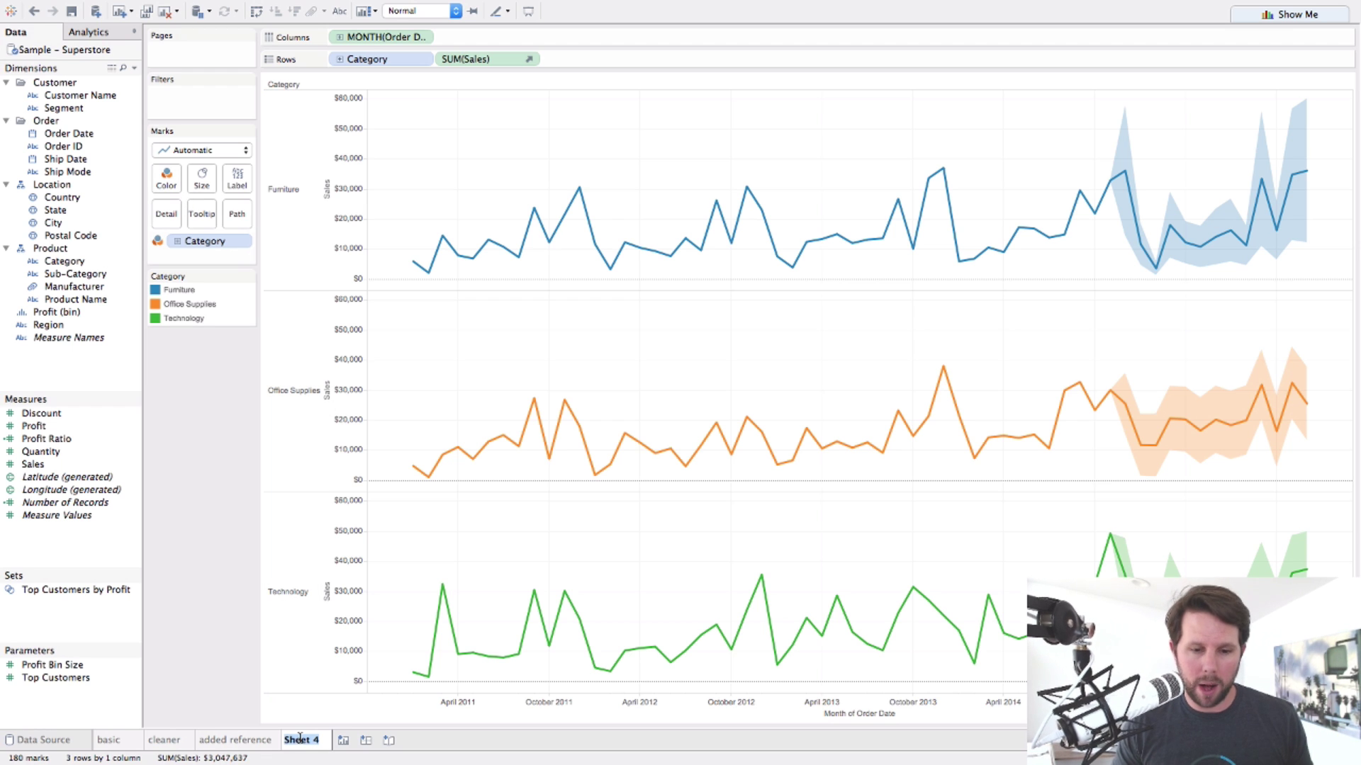
pyautogui.write('forecast')
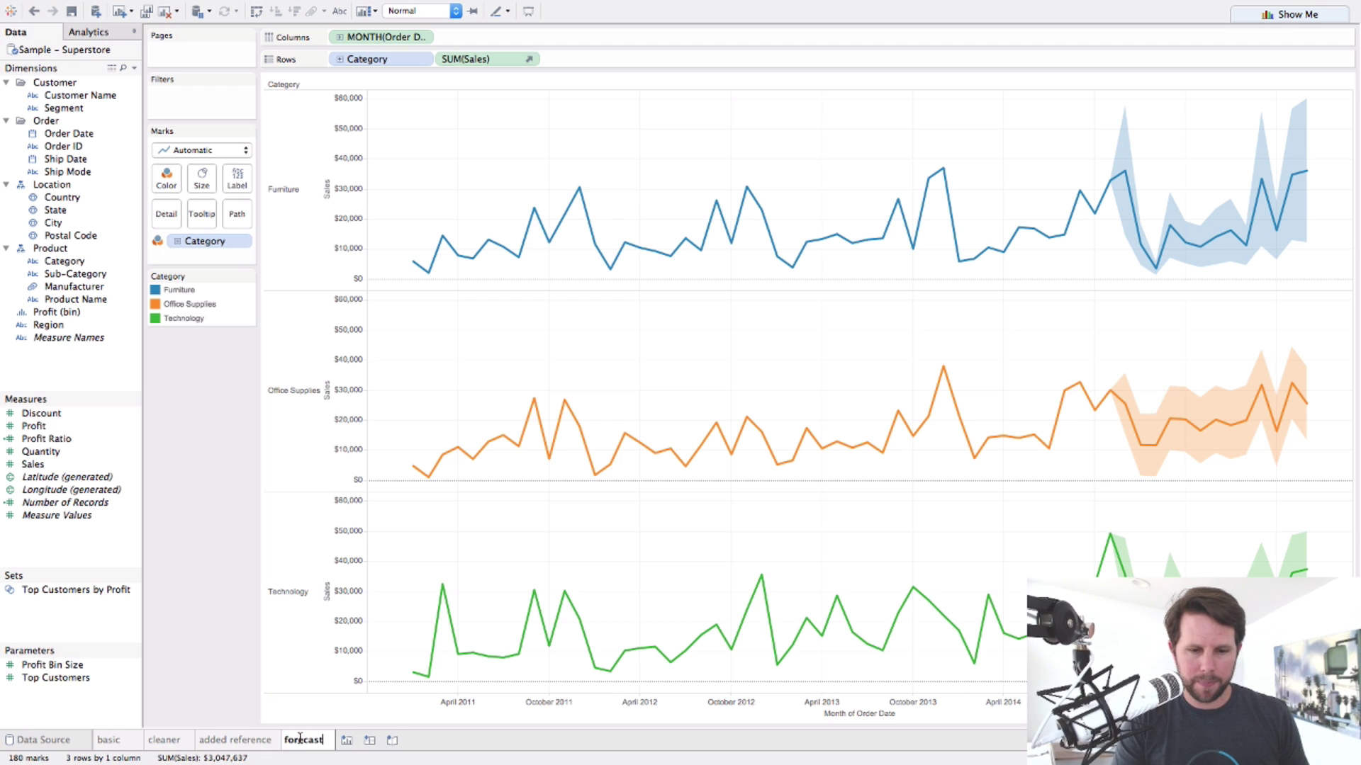
pyautogui.press('Return')
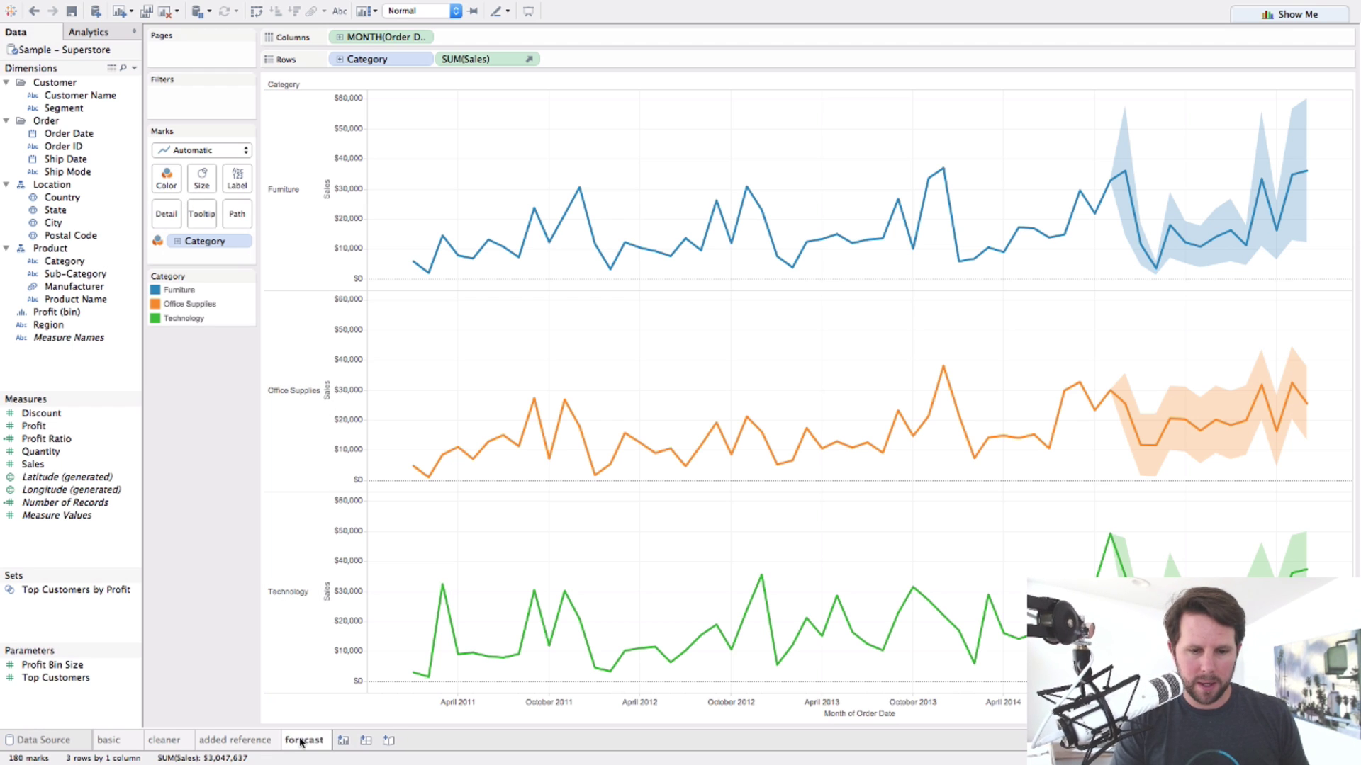
# - On a new Sheet 5, plot SUM(Profit) against SUM(Sales) as one mark ($2,297,201 sales, $286,397 profit)
pyautogui.click(343, 740)
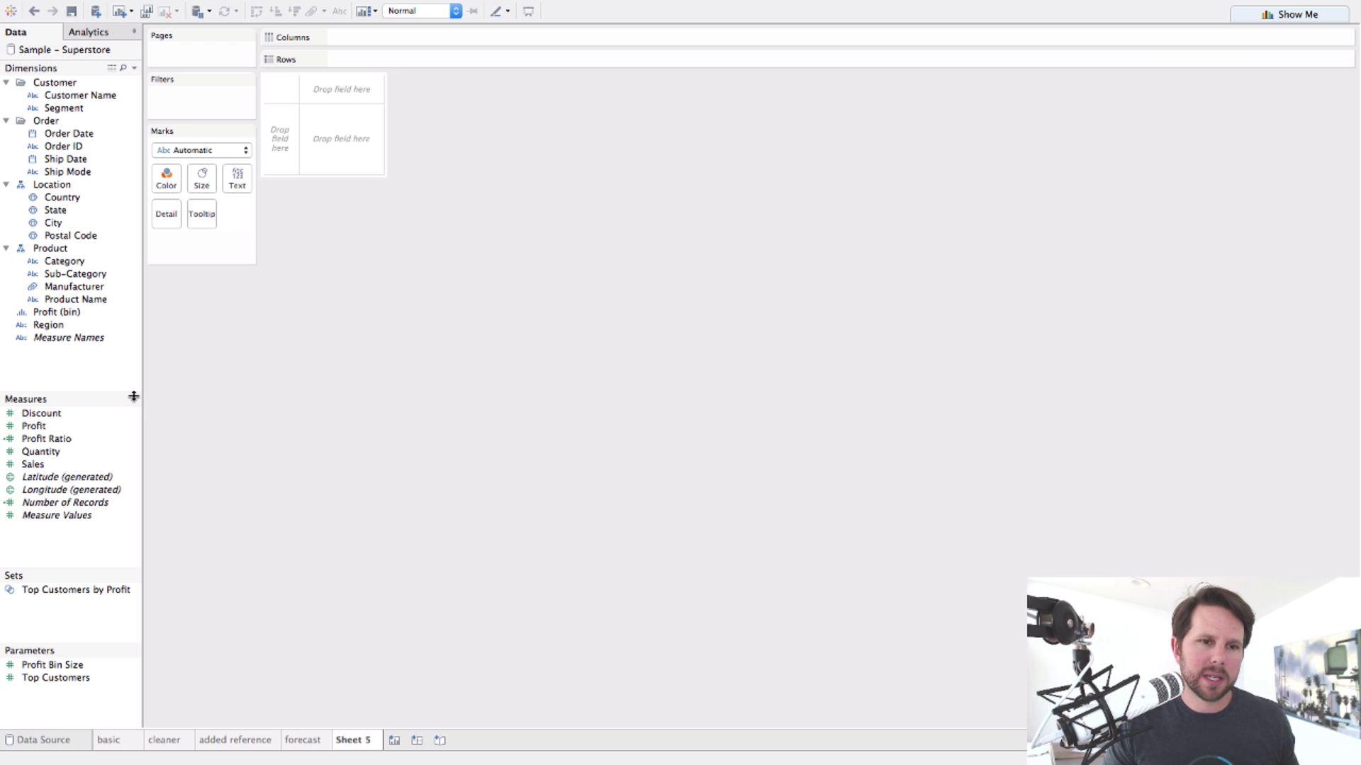
pyautogui.click(57, 427)
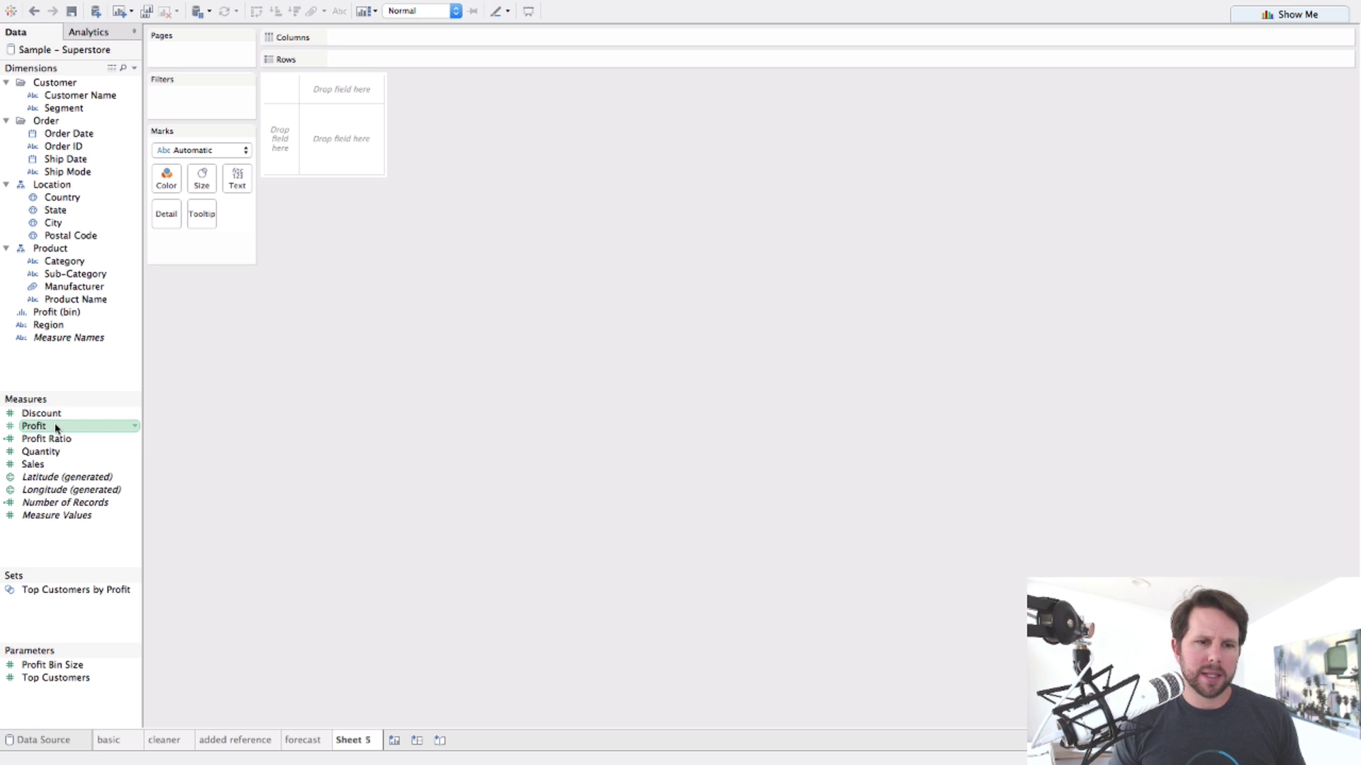
pyautogui.doubleClick(56, 429)
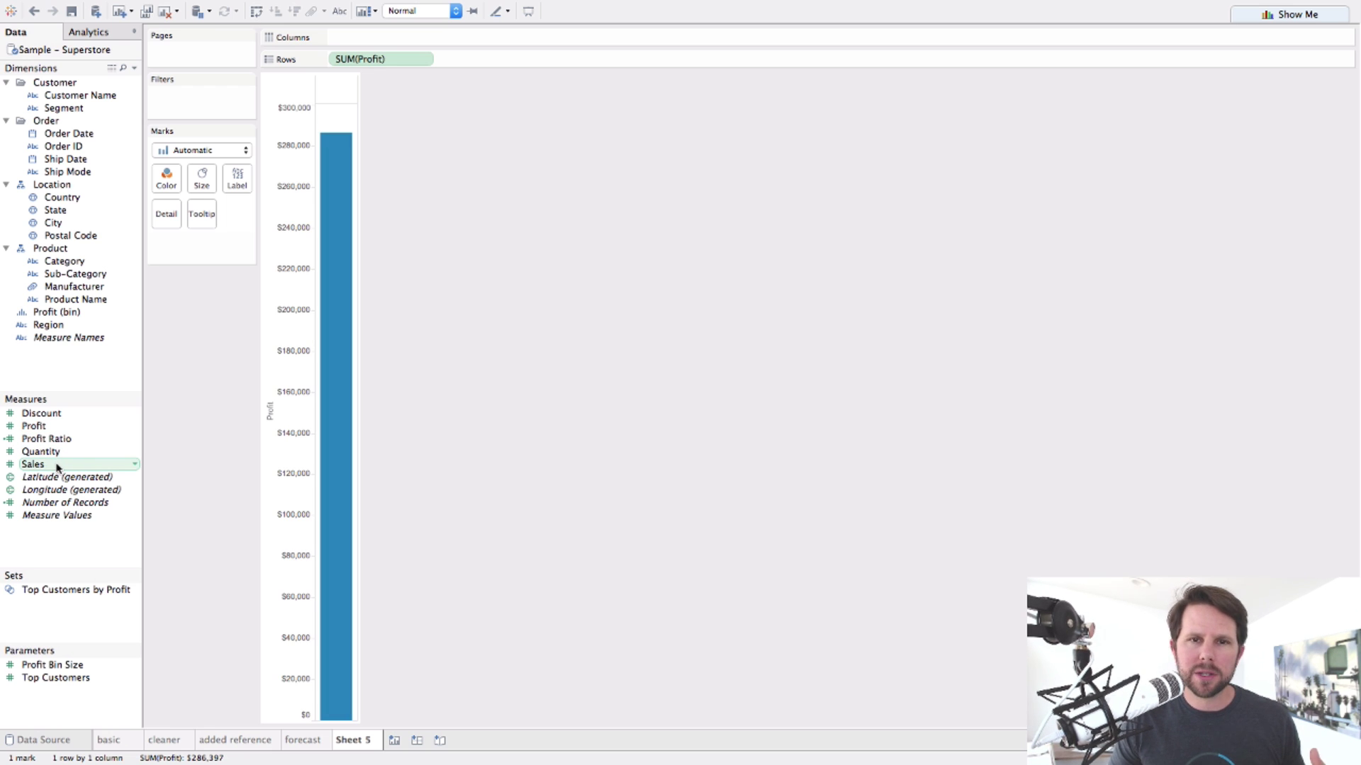
pyautogui.doubleClick(57, 465)
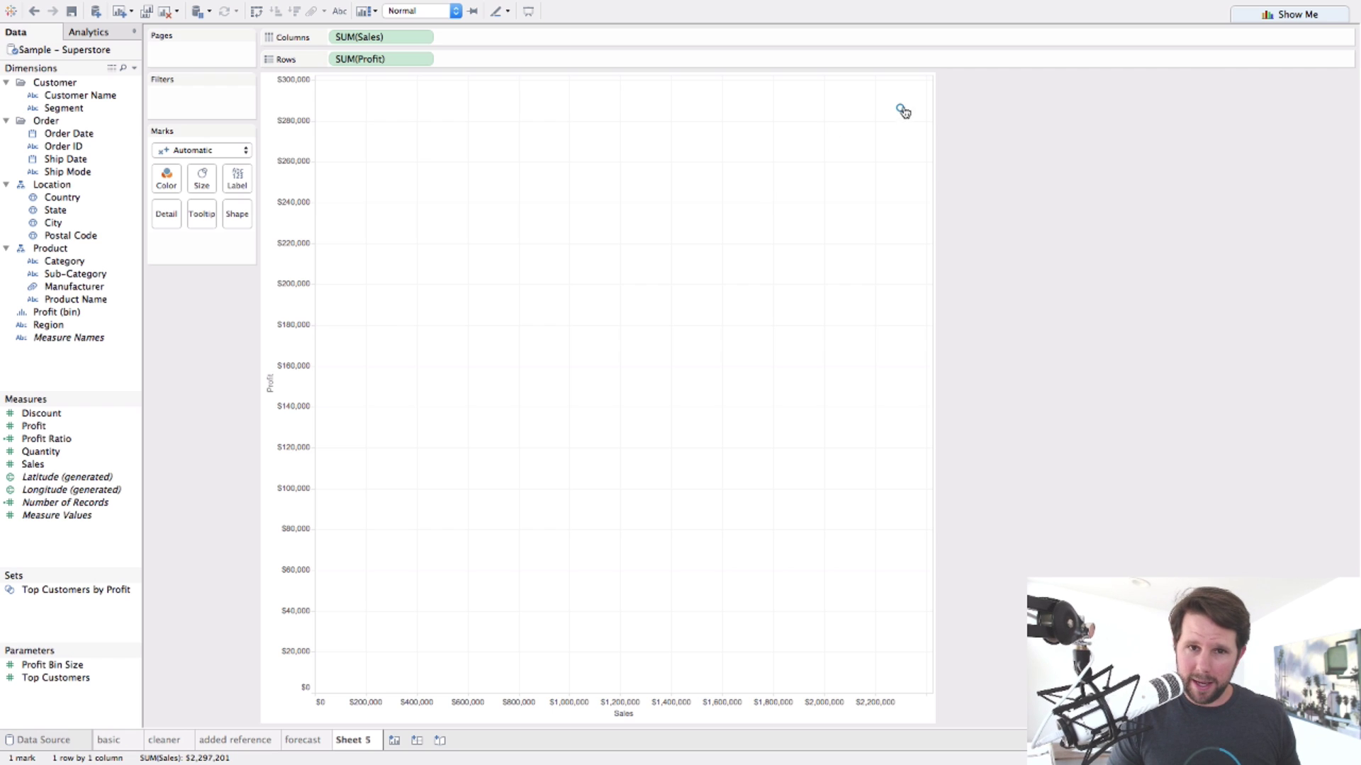
pyautogui.moveTo(900, 109)
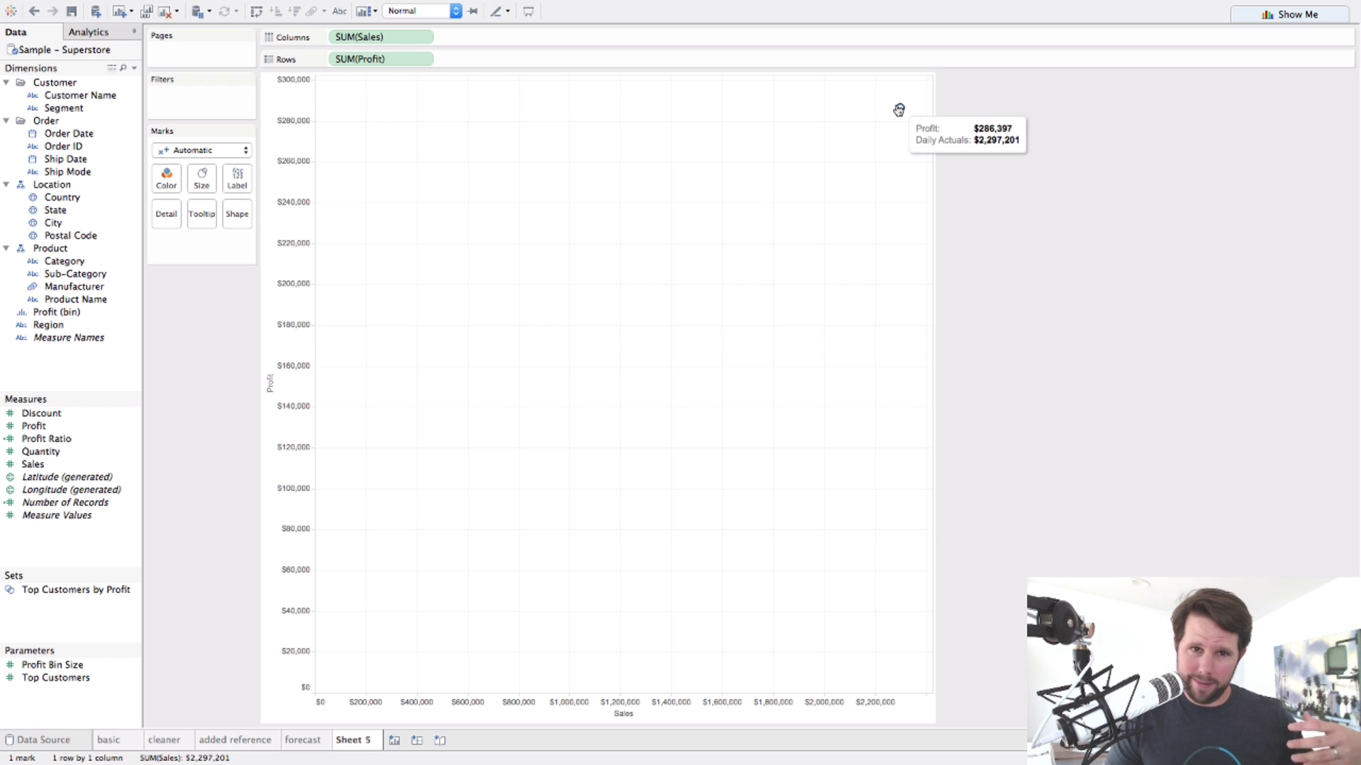
# - Put Customer Name on Detail so the scatter shows 793 marks, one per customer
pyautogui.click(85, 99)
pyautogui.moveTo(85, 99); pyautogui.dragTo(175, 219)
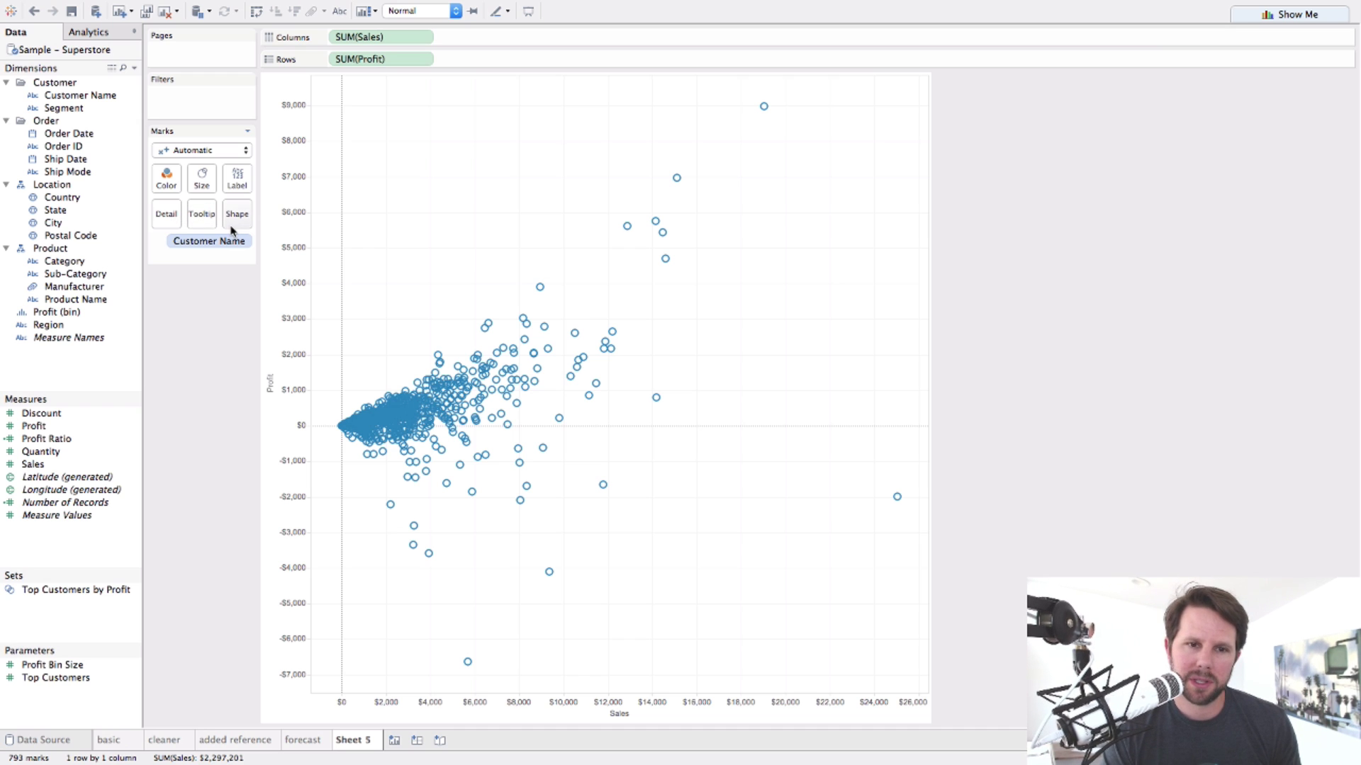
pyautogui.moveTo(549, 289)
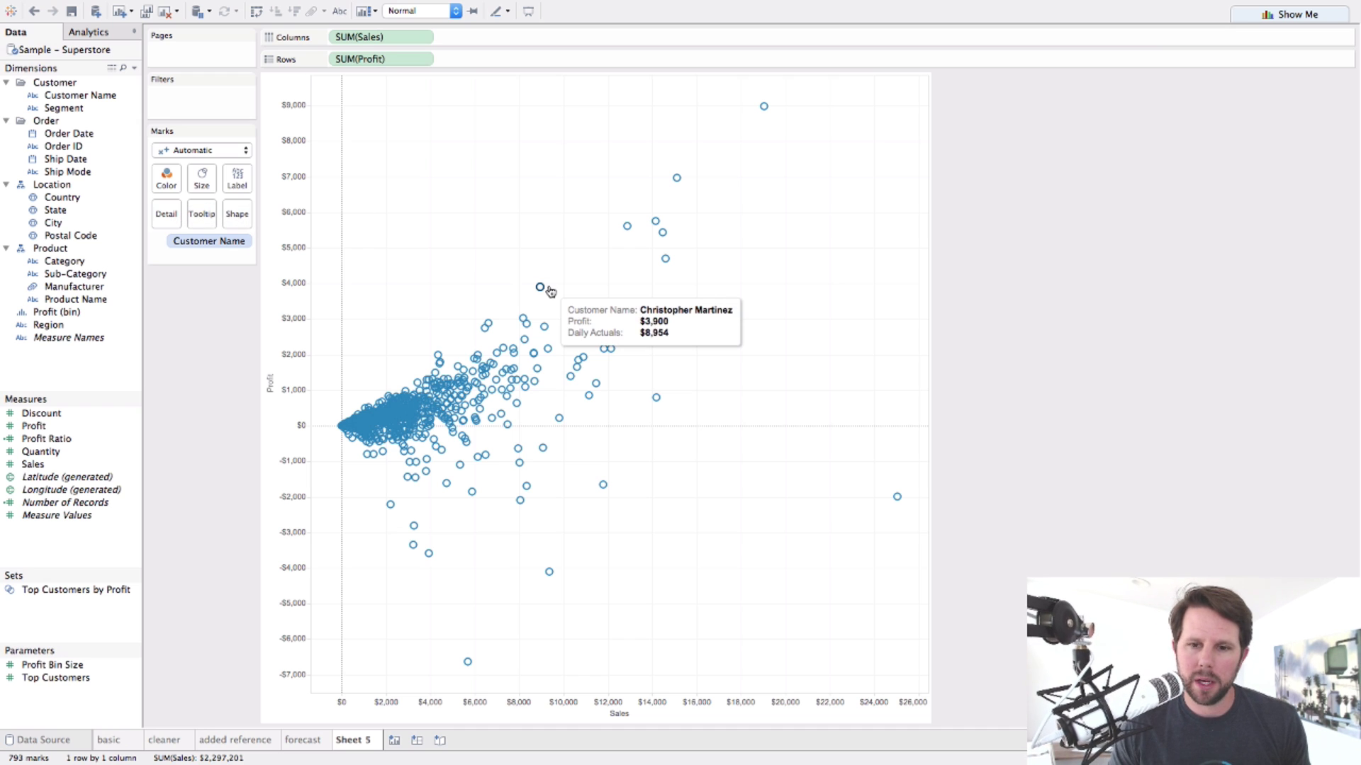
pyautogui.moveTo(516, 325)
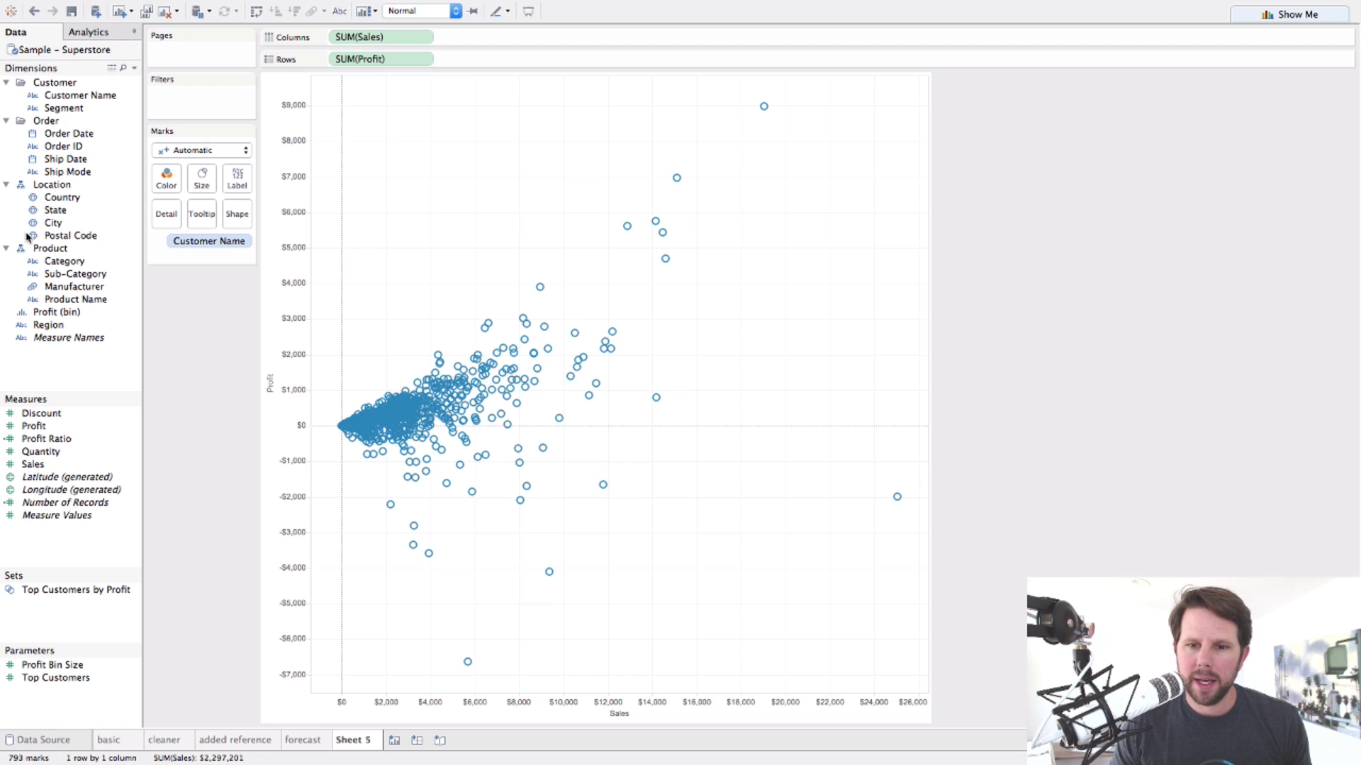
# - Filter YEAR(Order Date) to 2013 and 2014 only, leaving 773 customer marks
pyautogui.rightClick(81, 134)
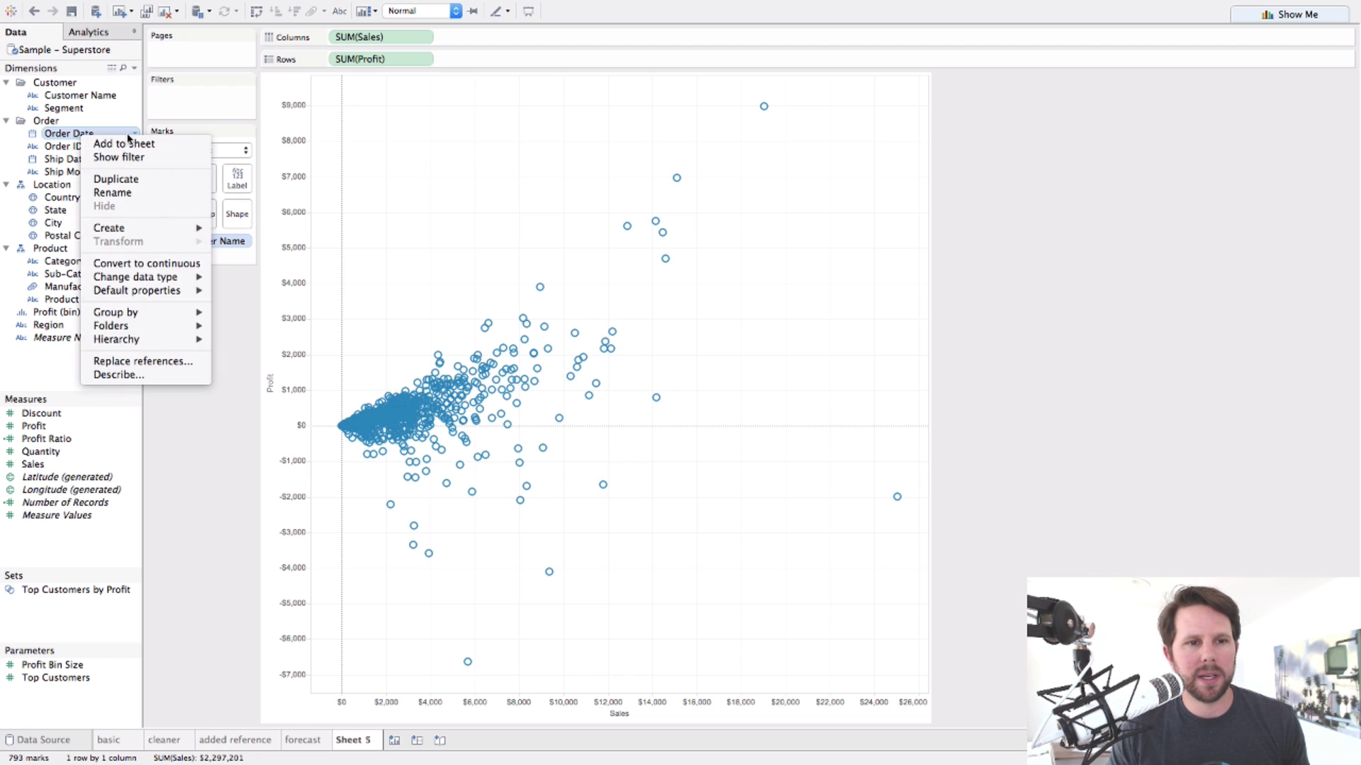
pyautogui.press('Escape')
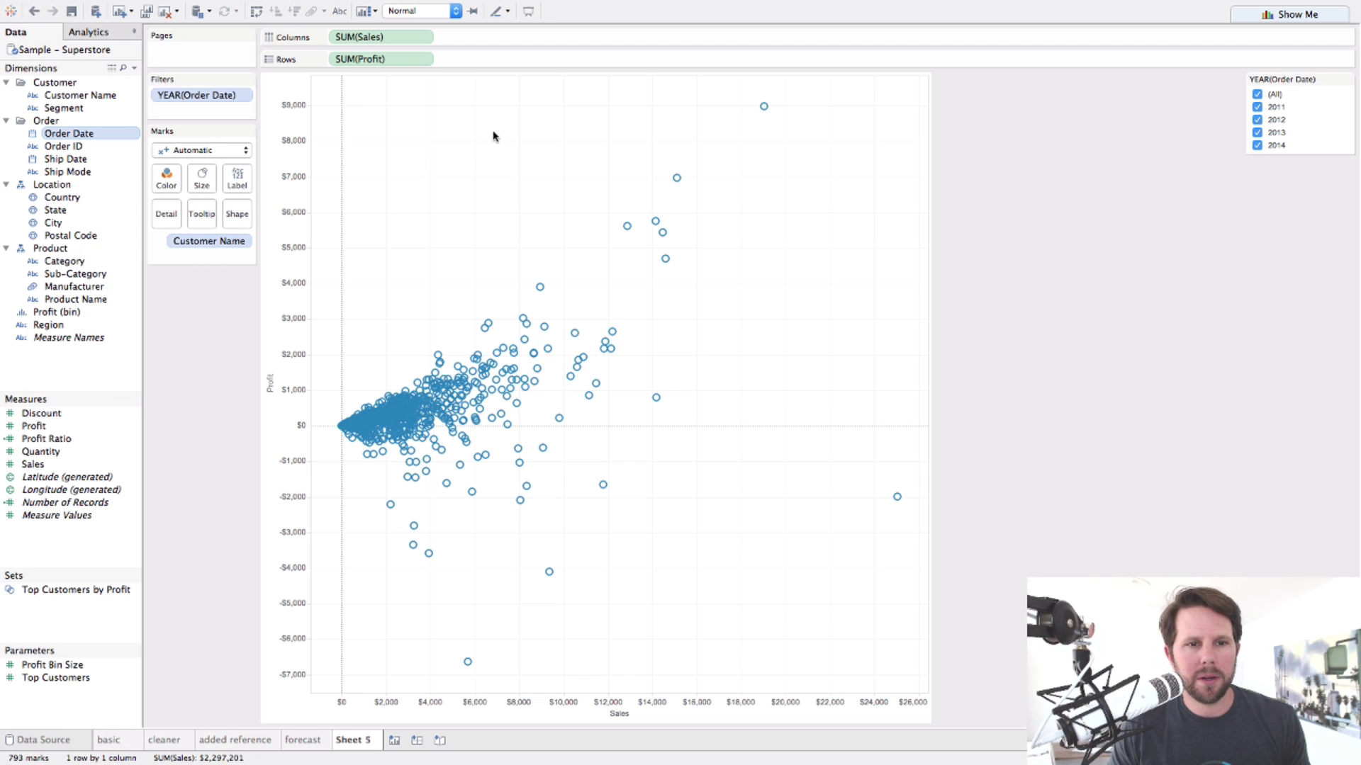
pyautogui.click(1256, 107)
pyautogui.click(1256, 119)
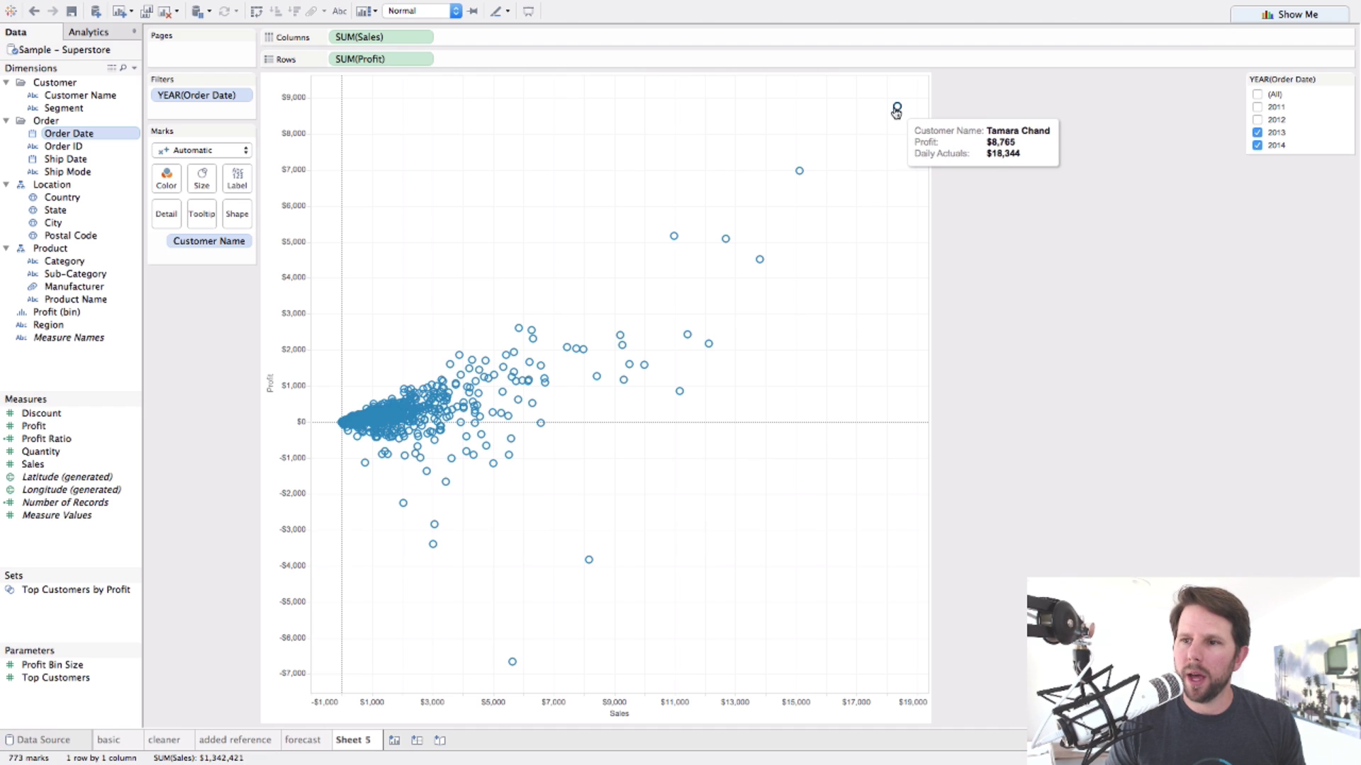
pyautogui.moveTo(799, 171)
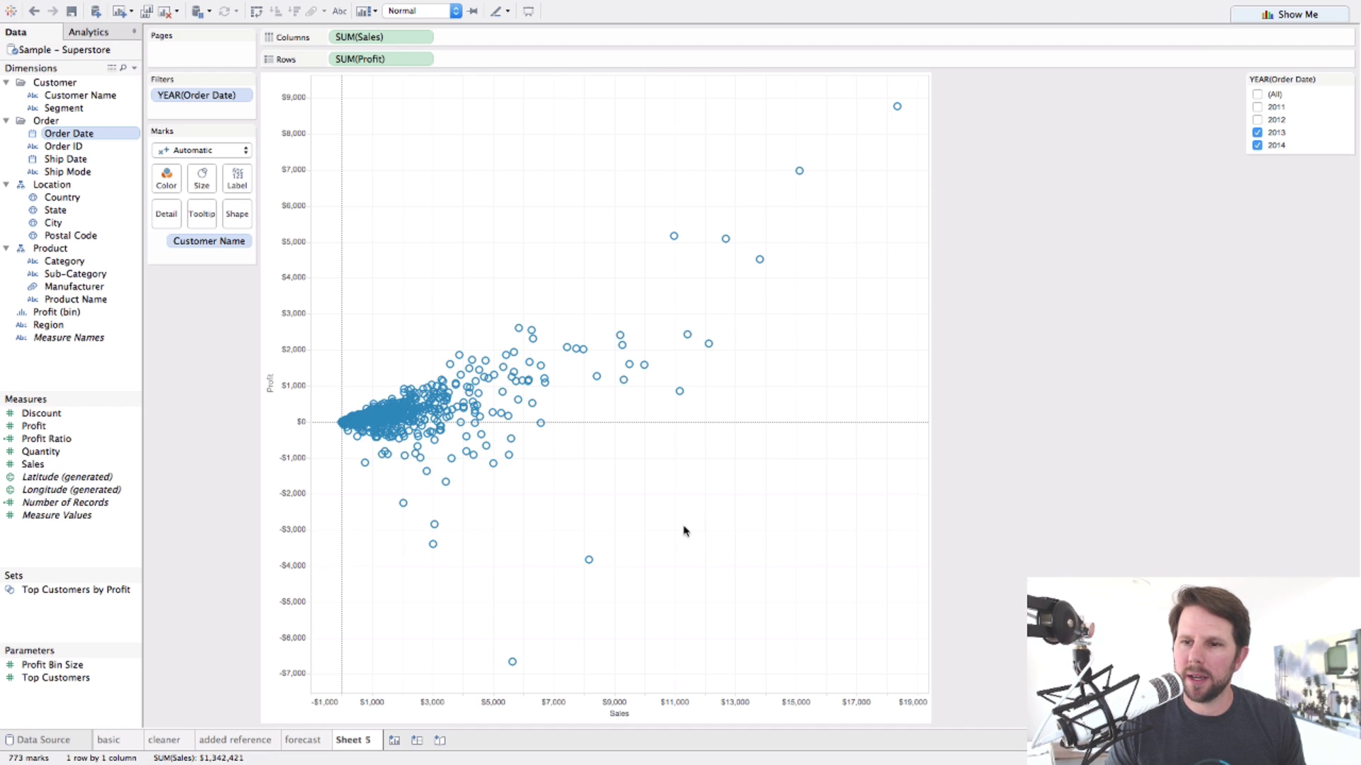
pyautogui.moveTo(513, 663)
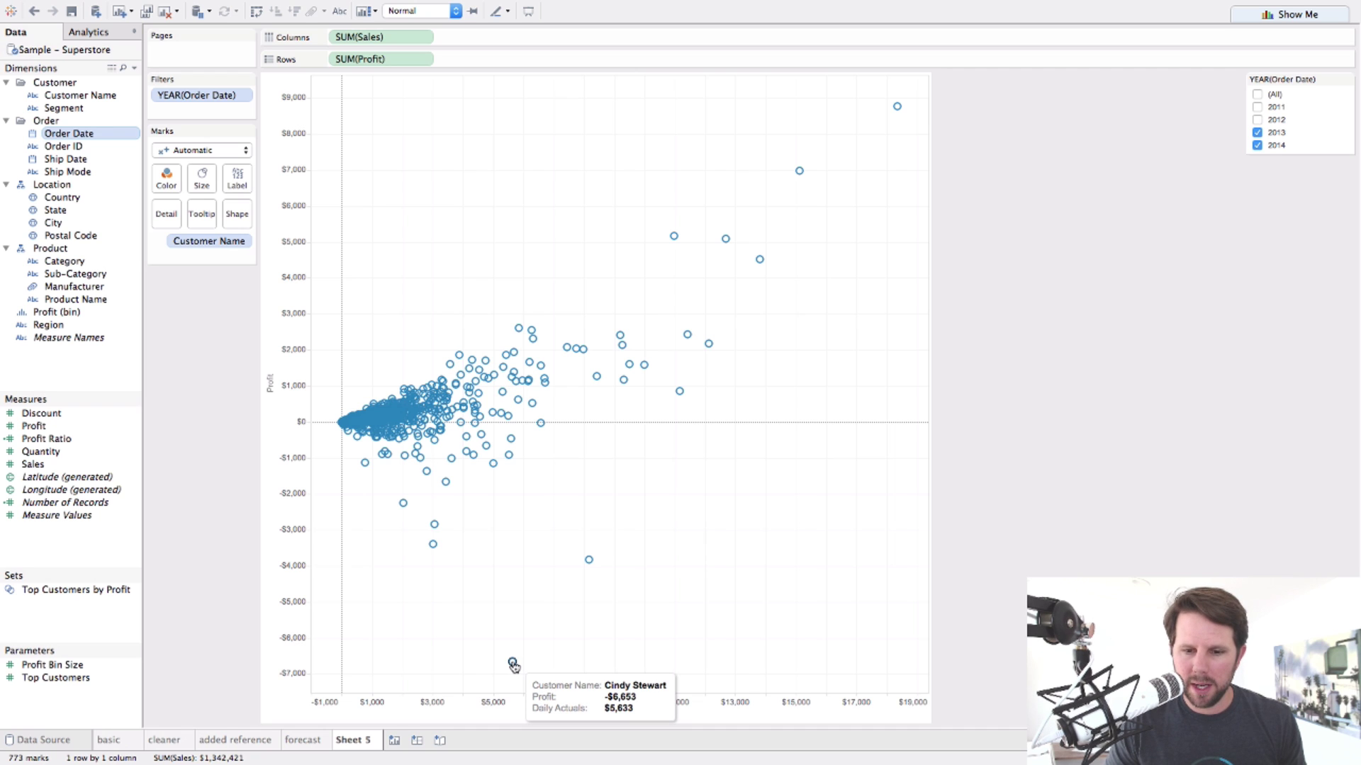
pyautogui.moveTo(590, 564)
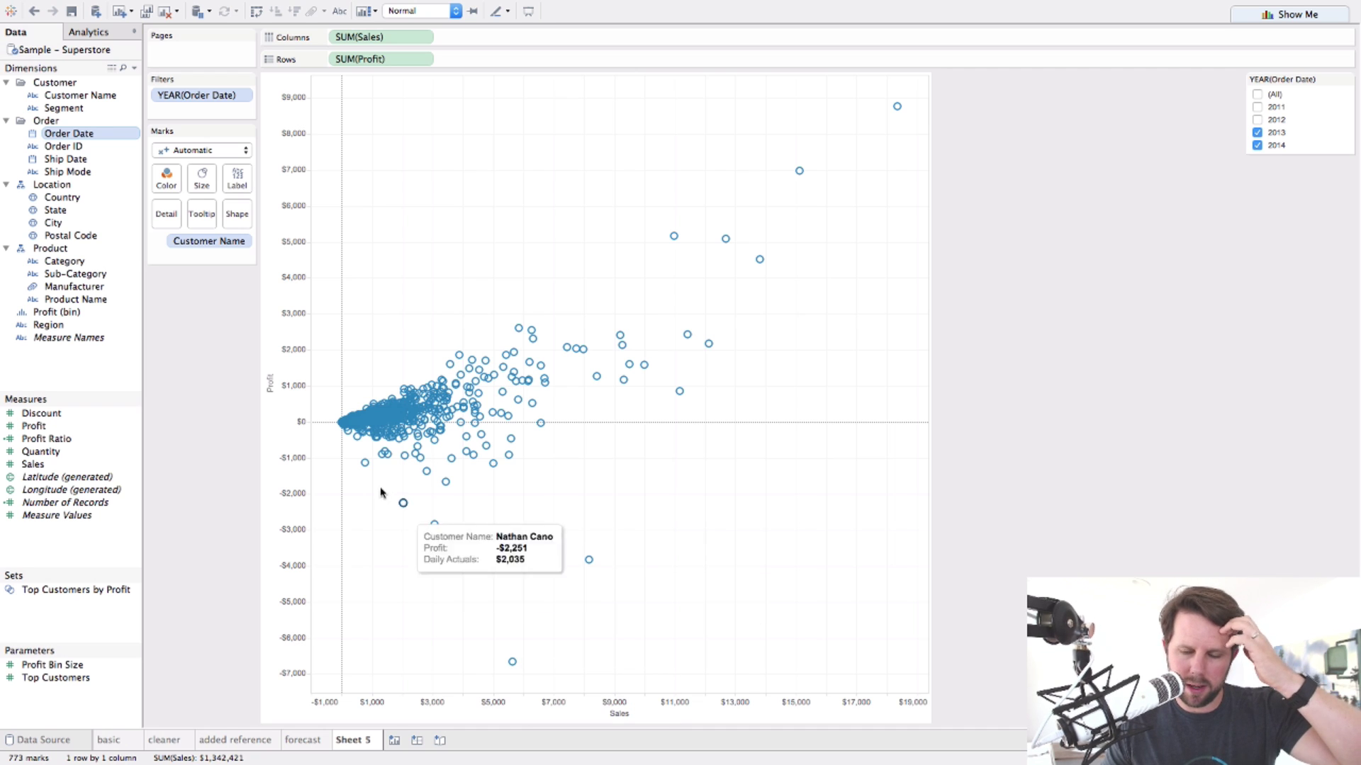
pyautogui.moveTo(365, 471)
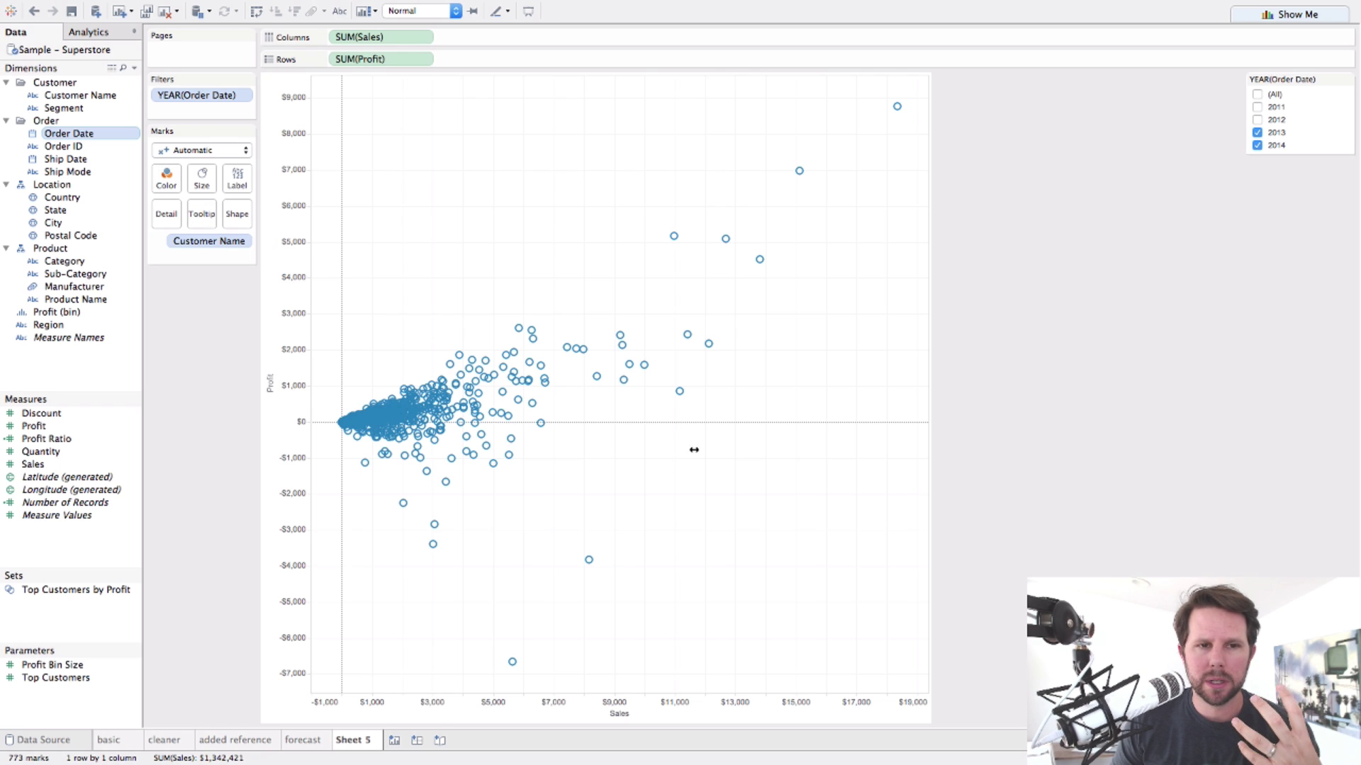
pyautogui.moveTo(350, 448); pyautogui.dragTo(504, 483)
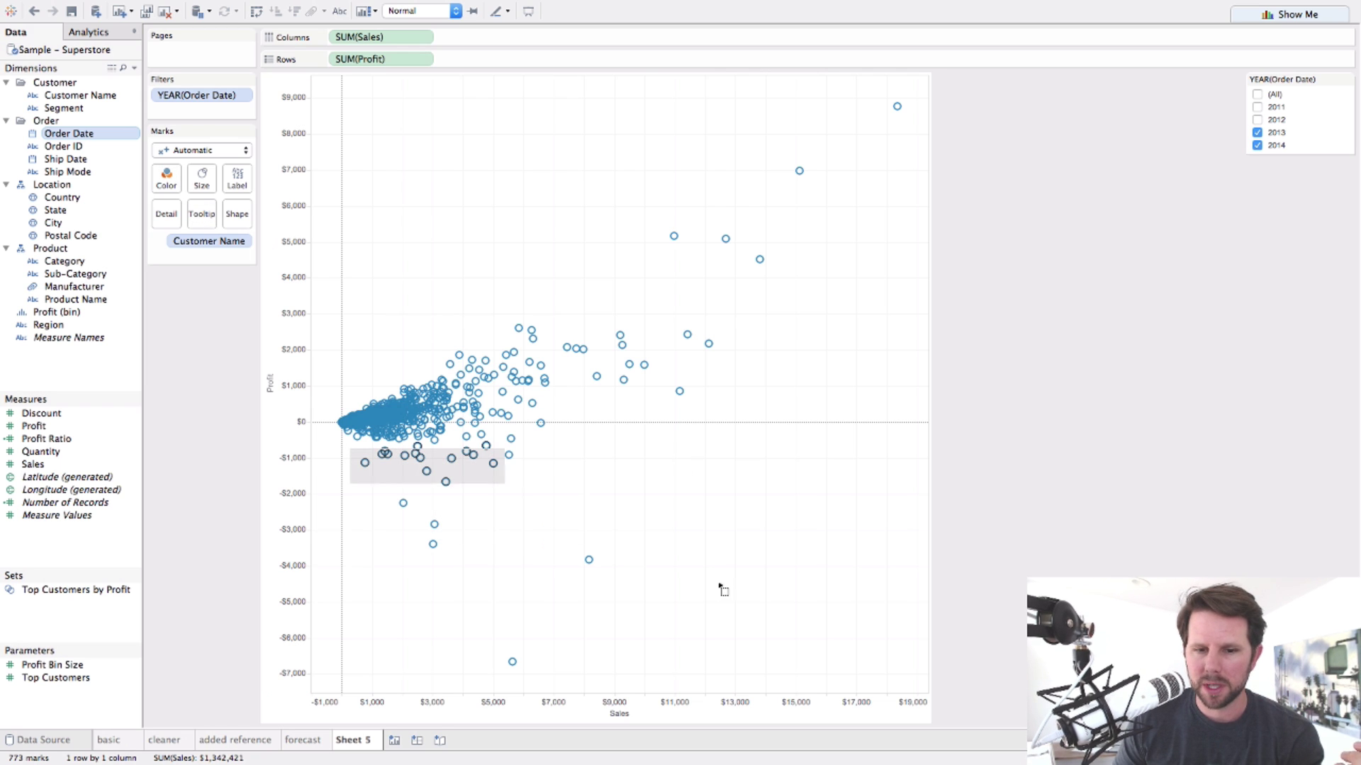
pyautogui.moveTo(721, 589); pyautogui.dragTo(789, 684)
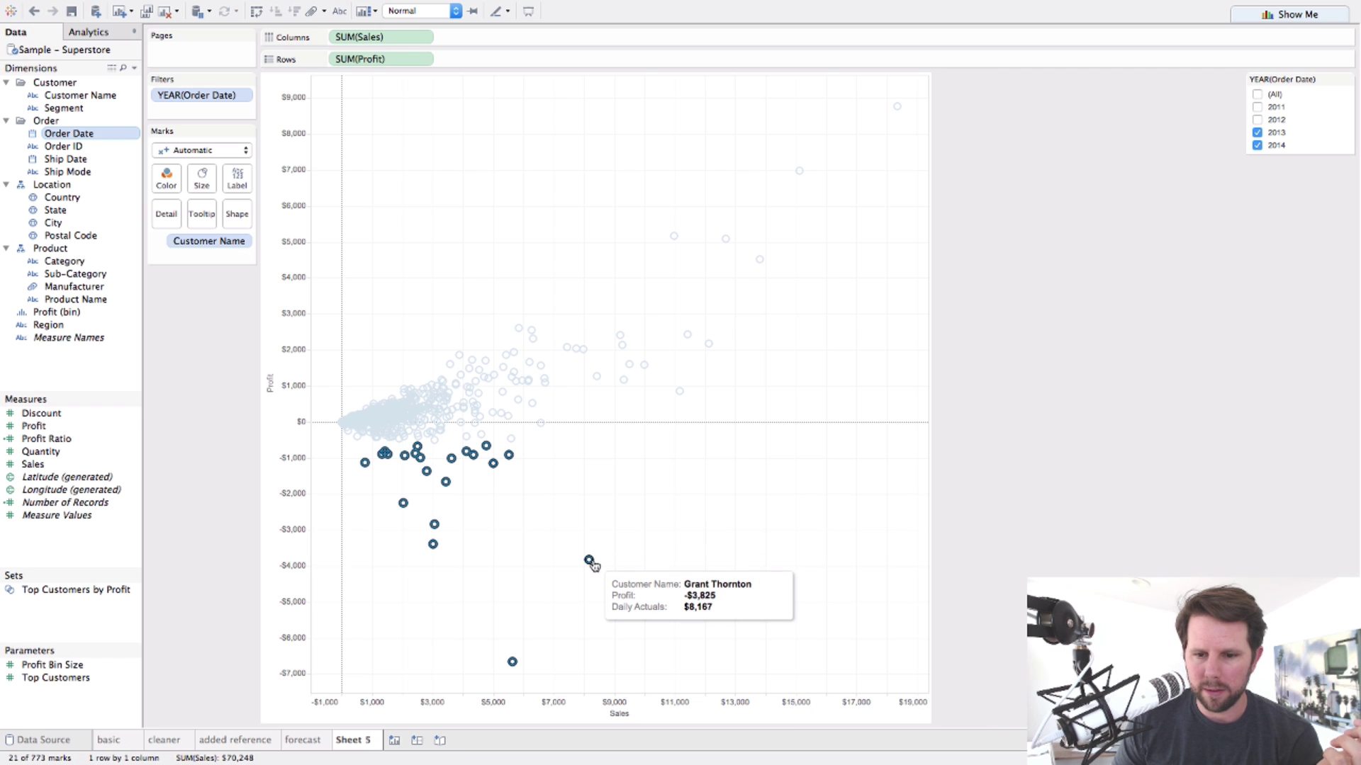
pyautogui.click(786, 554)
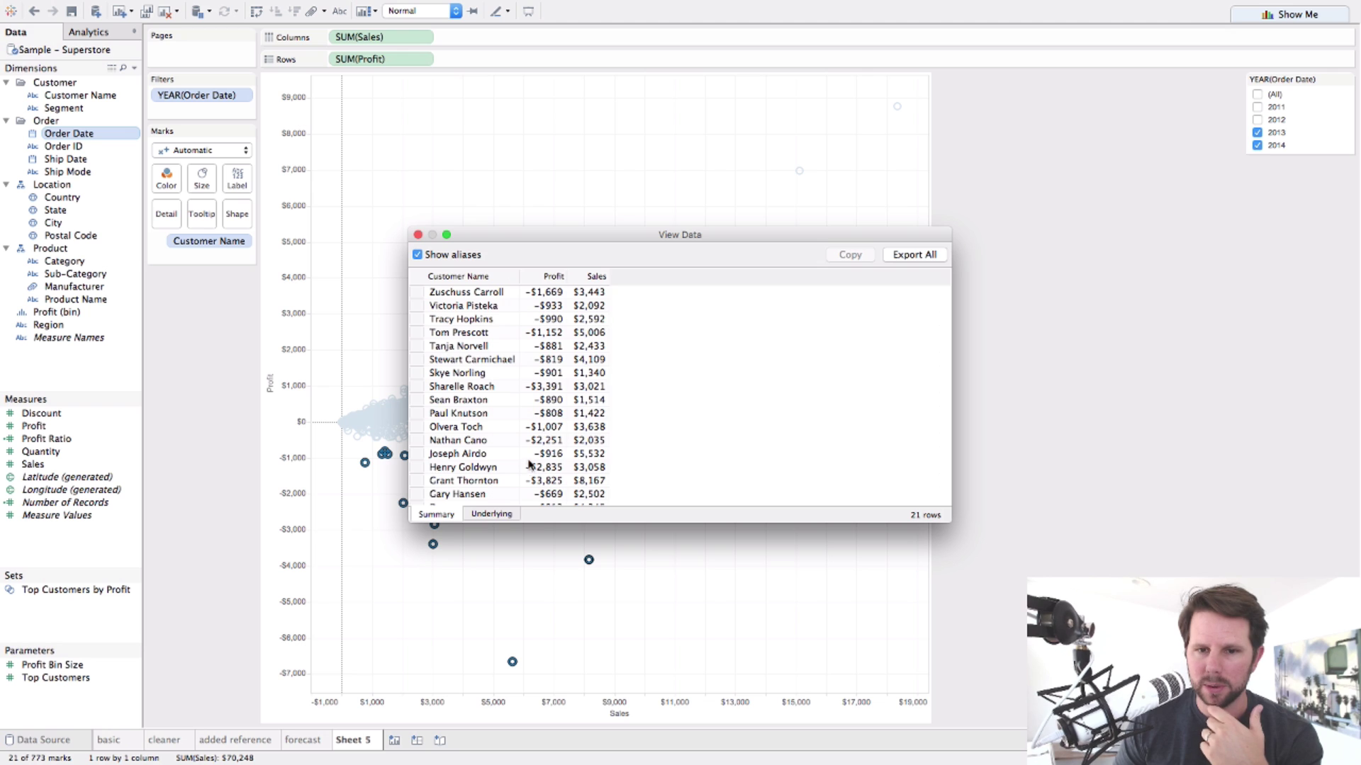
pyautogui.click(418, 276)
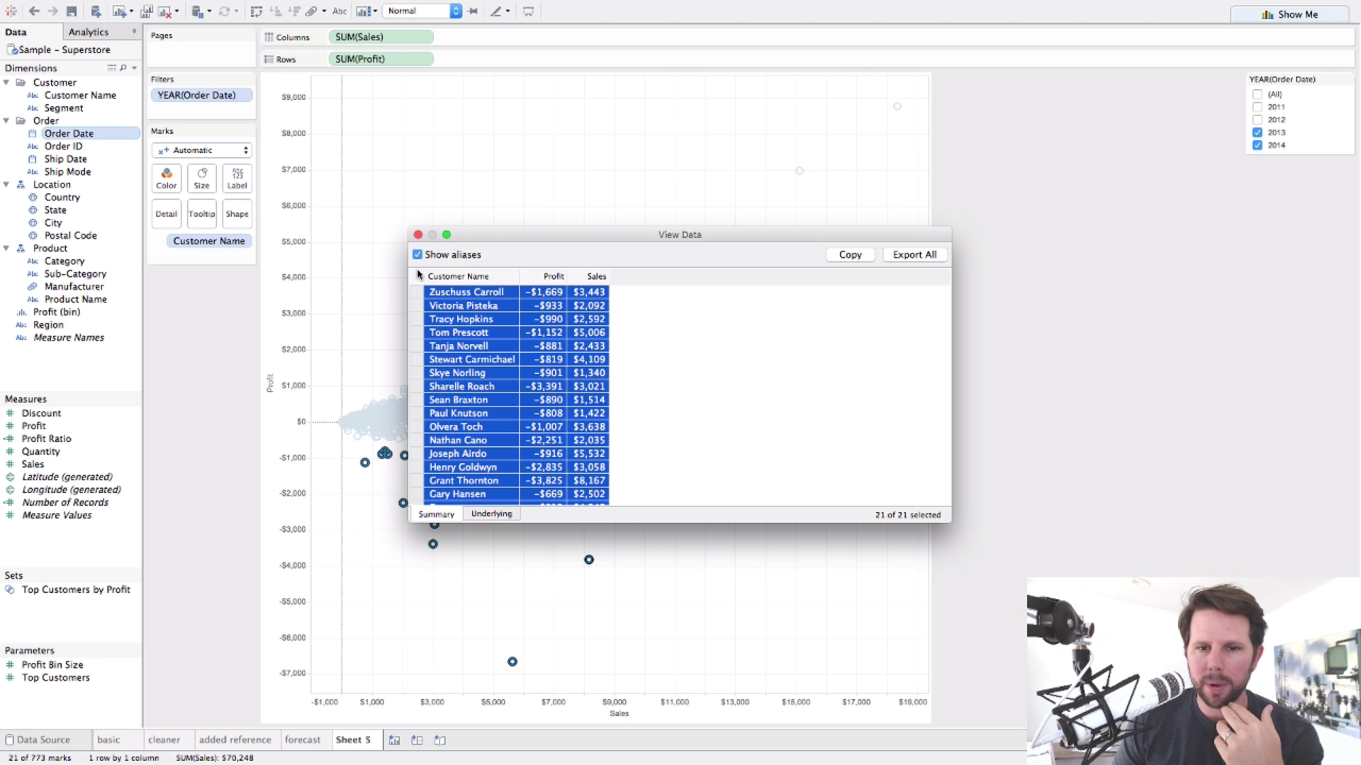
pyautogui.click(418, 235)
# - Clear the selection and colour customer marks by Segment: Consumer, Corporate and Home Office
pyautogui.click(378, 570)
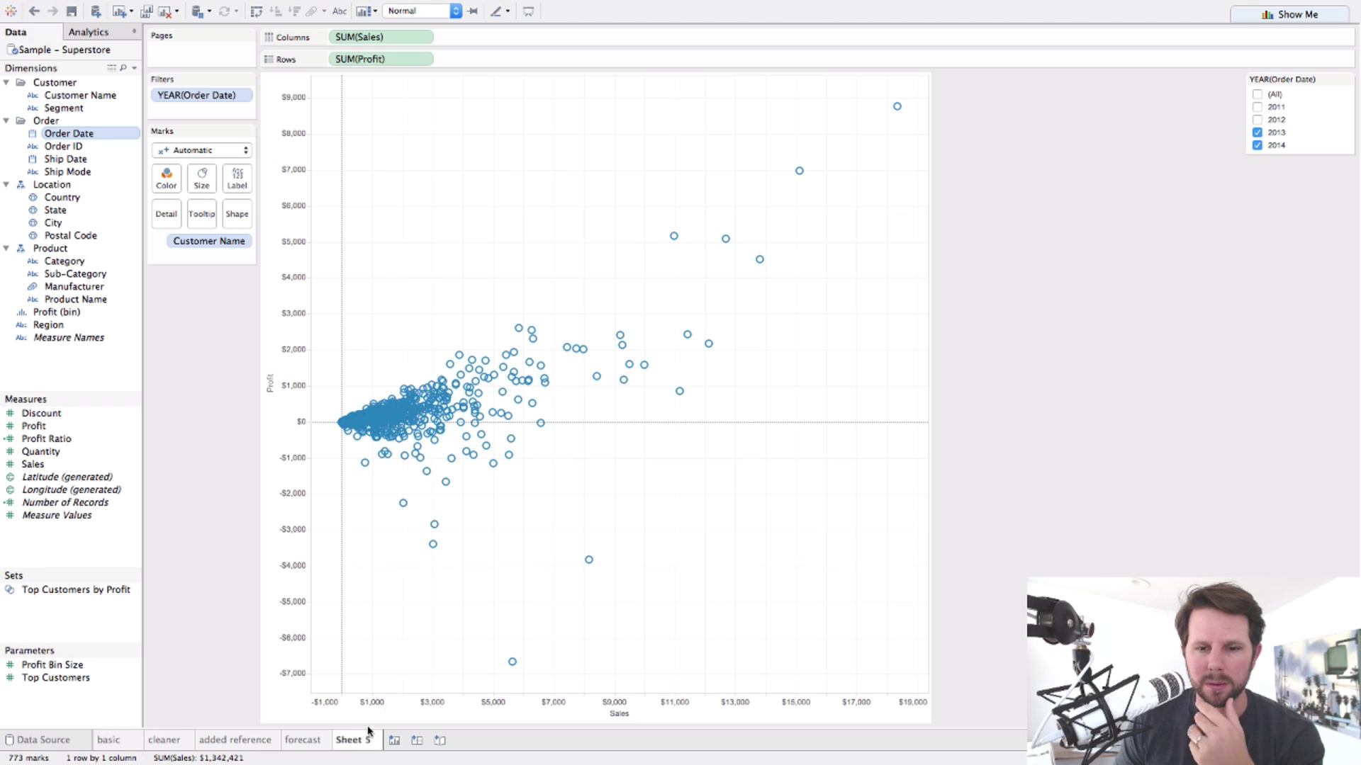
pyautogui.moveTo(362, 737)
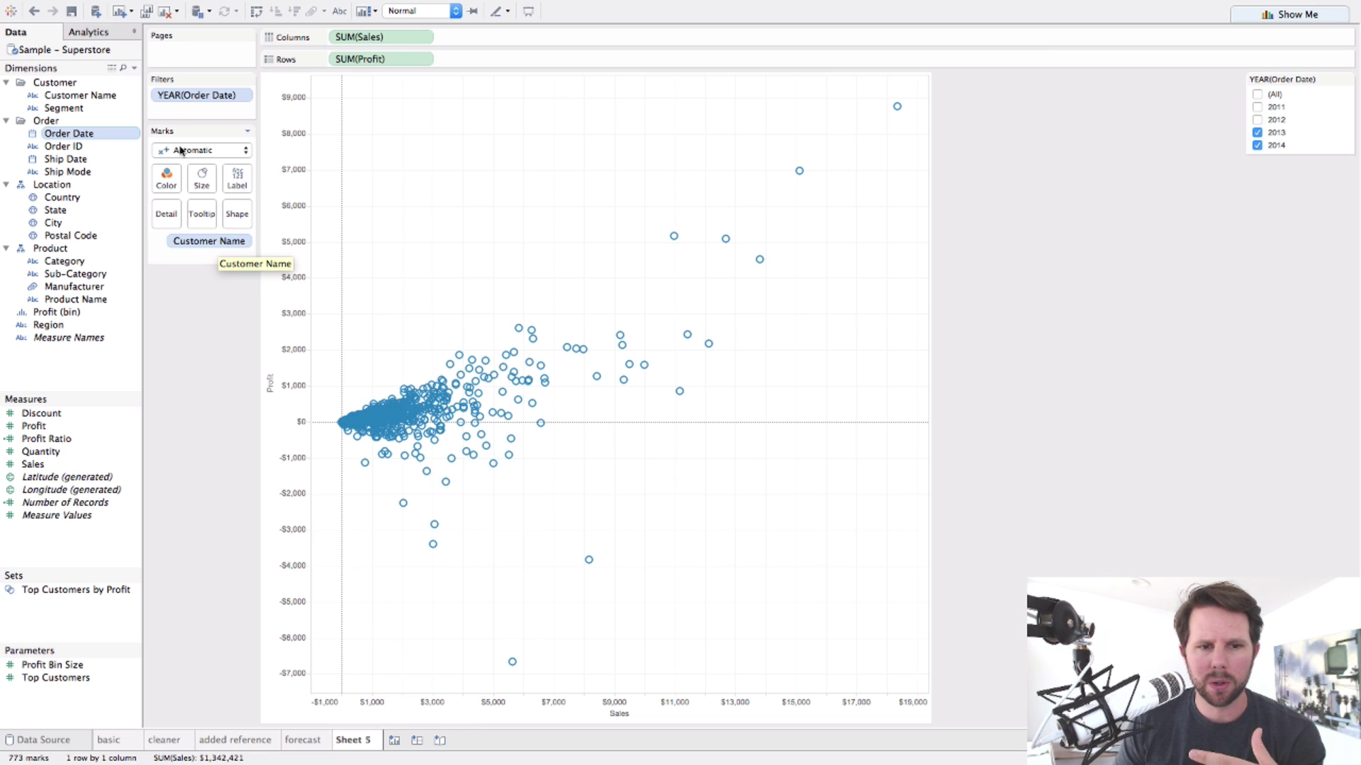
pyautogui.click(66, 108)
pyautogui.moveTo(66, 107); pyautogui.dragTo(170, 188)
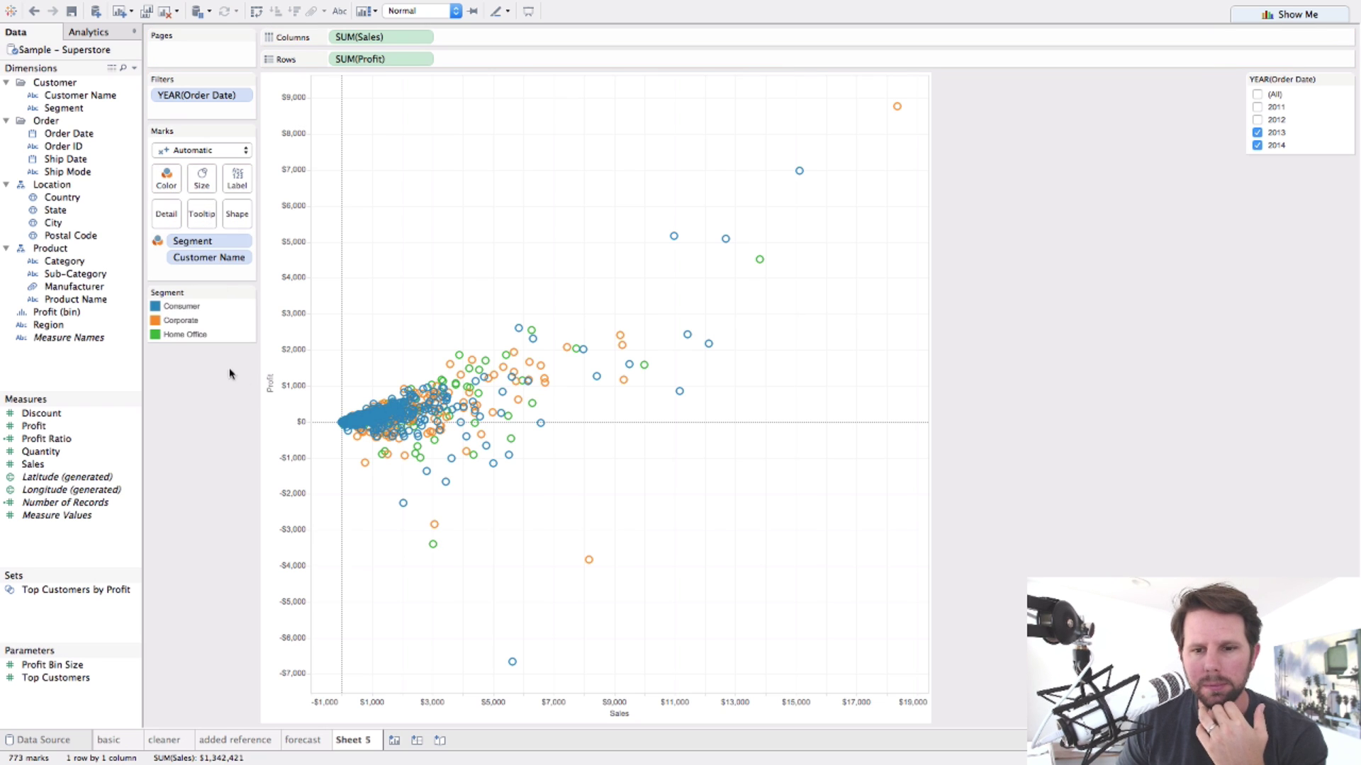
pyautogui.moveTo(897, 108)
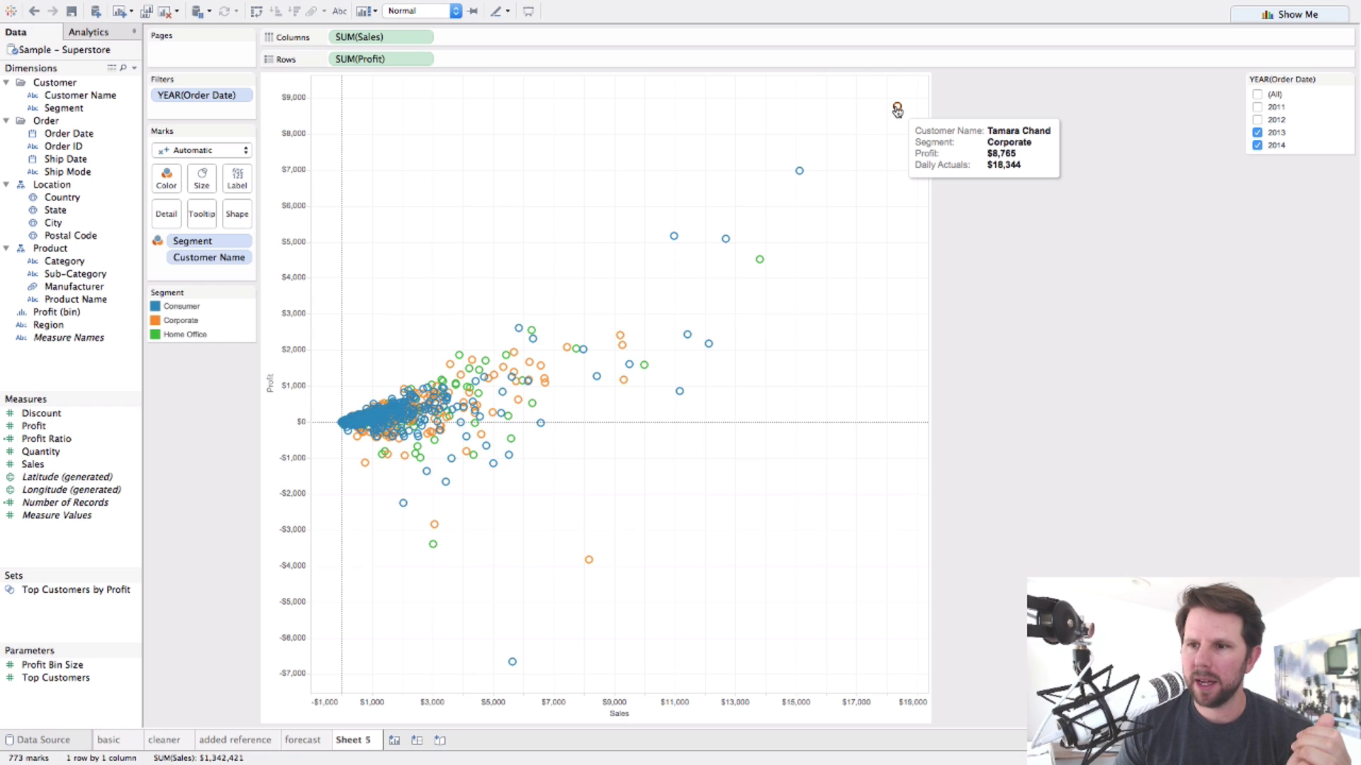
pyautogui.moveTo(588, 561)
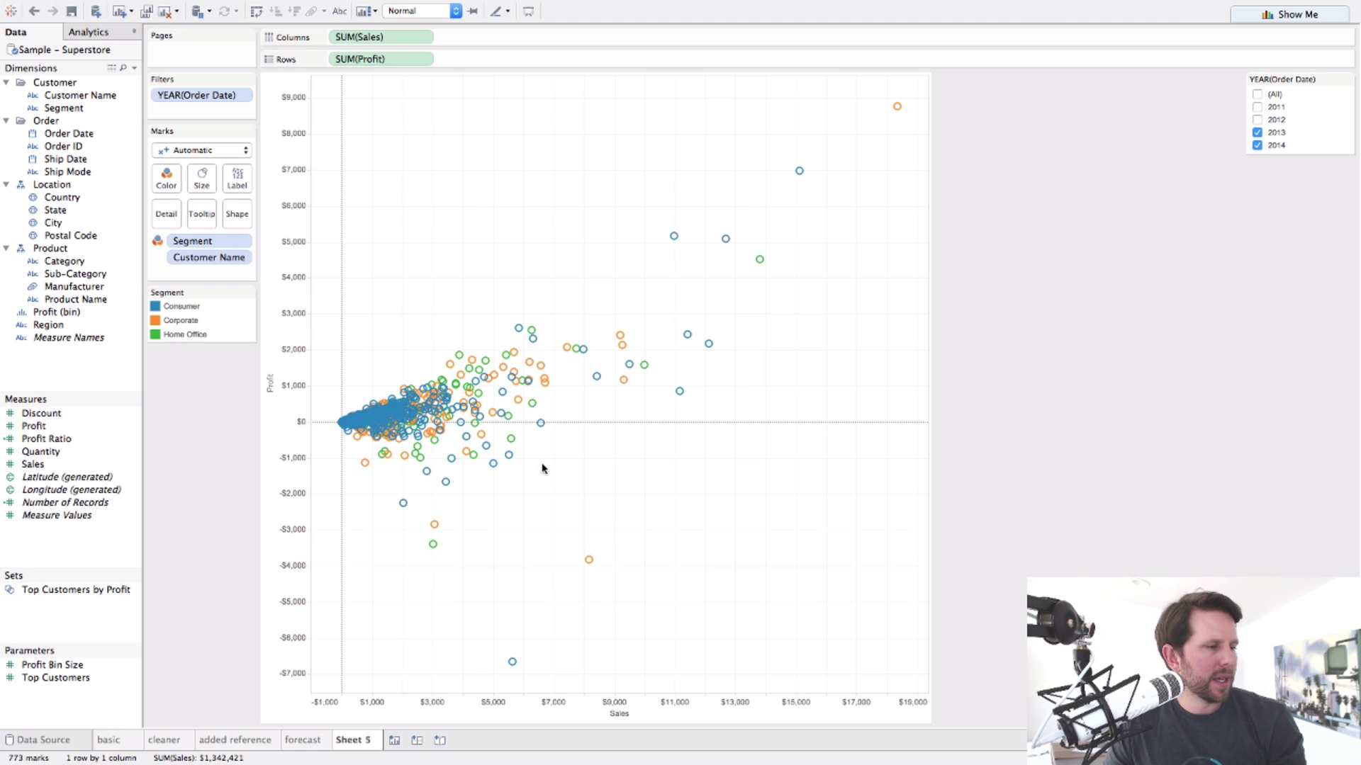
# - Add a Trend Line from the Analytics pane to the customer scatter
pyautogui.click(86, 37)
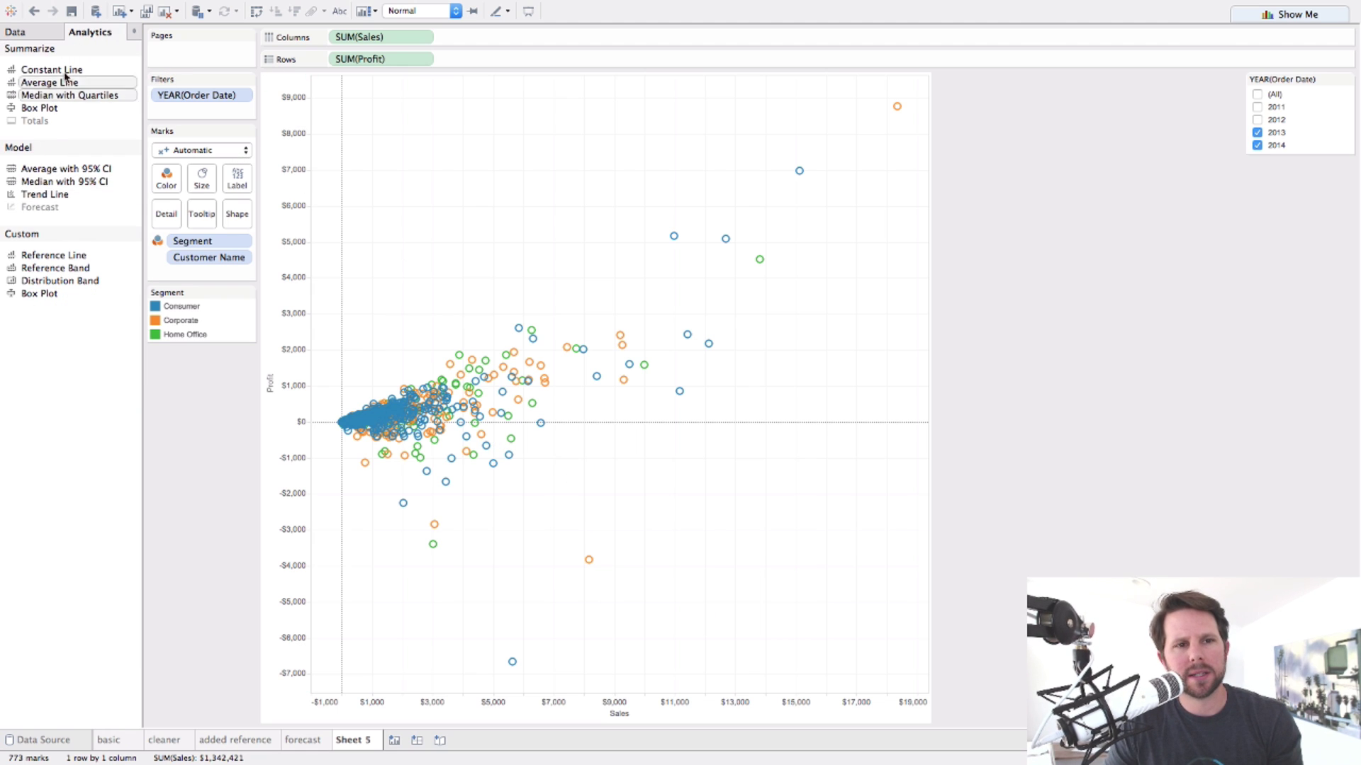
pyautogui.moveTo(49, 194); pyautogui.dragTo(389, 115)
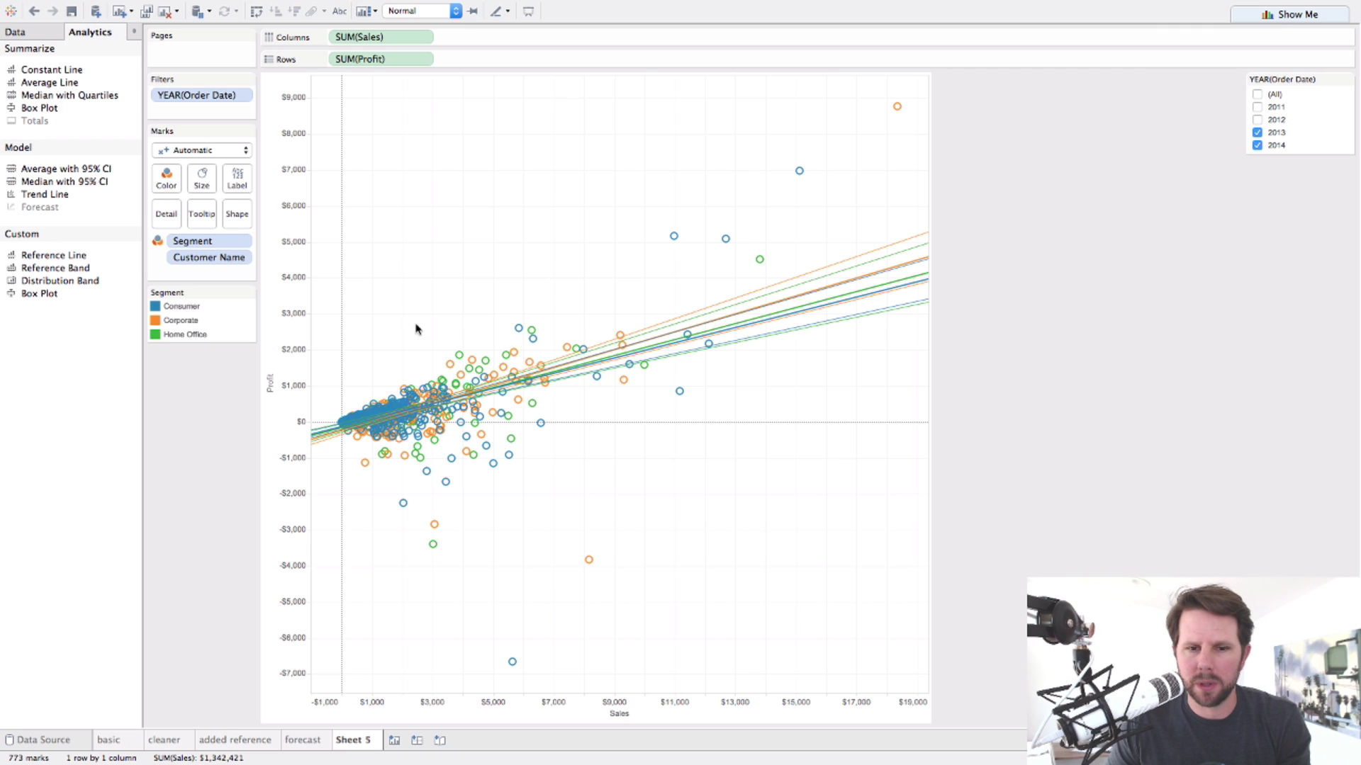
pyautogui.moveTo(714, 323)
# - Make the trend lines factor in Segment and hide their confidence bands
pyautogui.rightClick(762, 314)
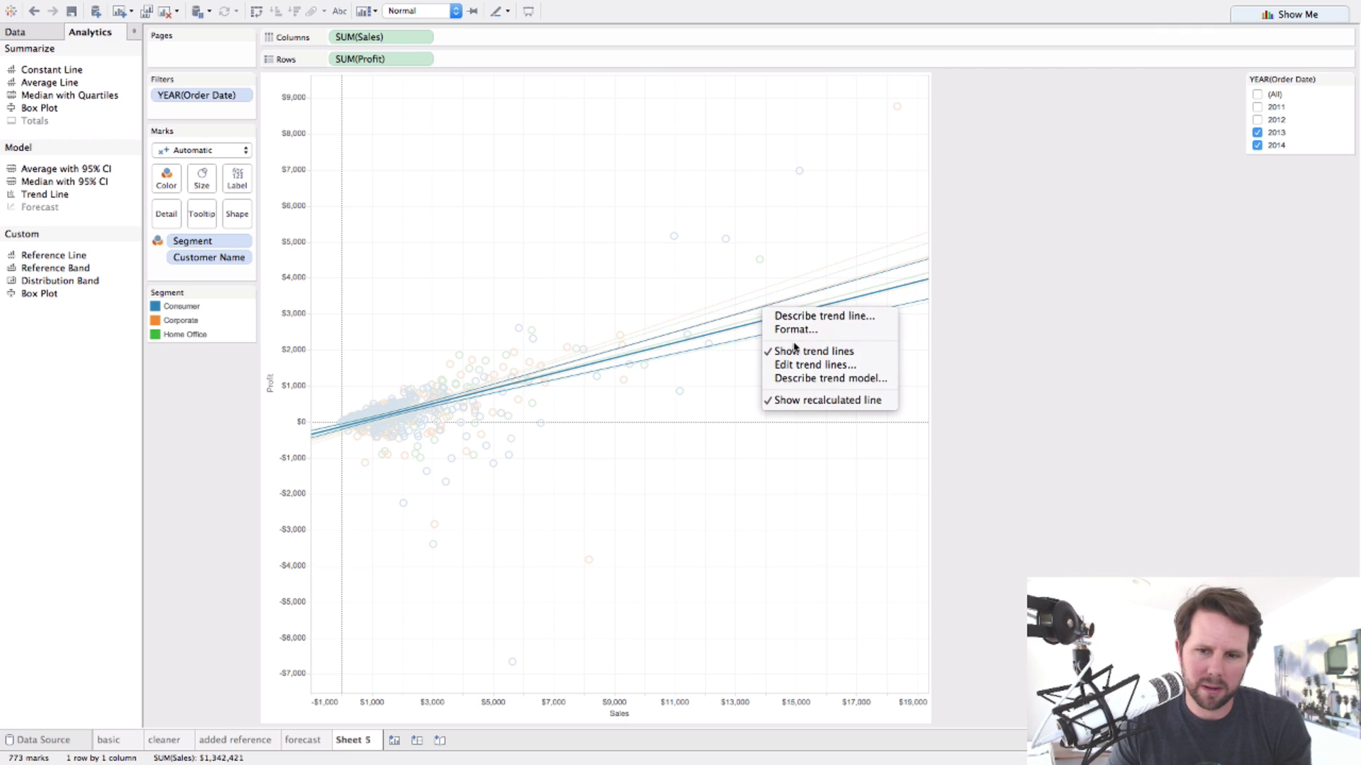
pyautogui.click(783, 367)
pyautogui.click(545, 374)
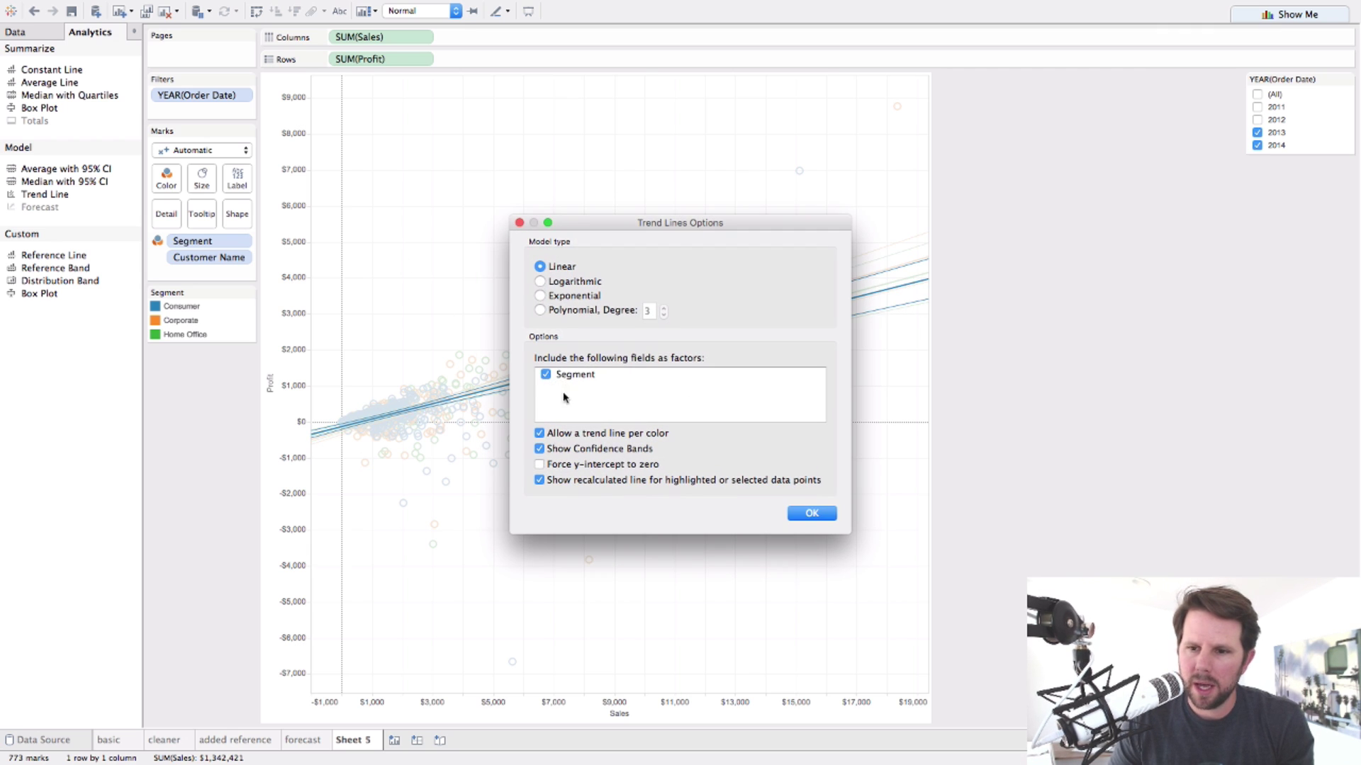
pyautogui.click(539, 449)
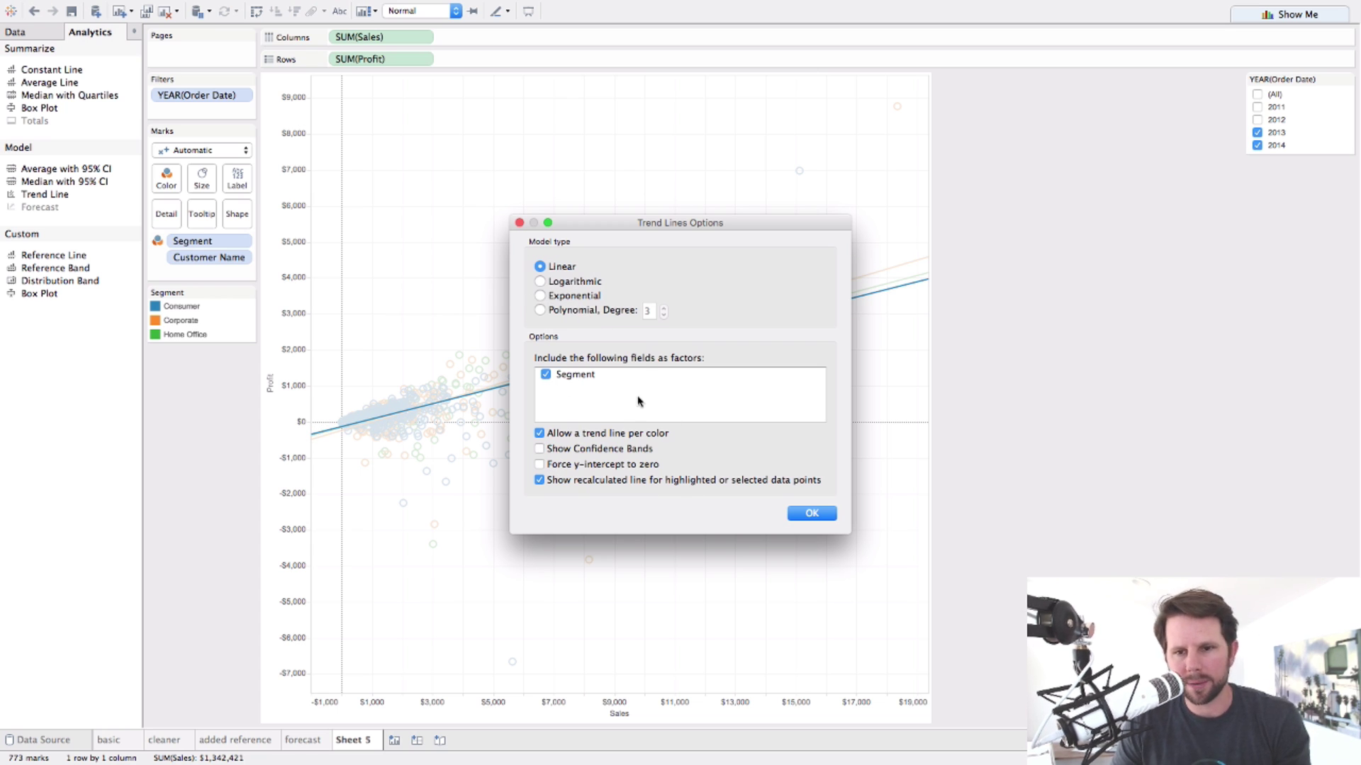
pyautogui.click(812, 514)
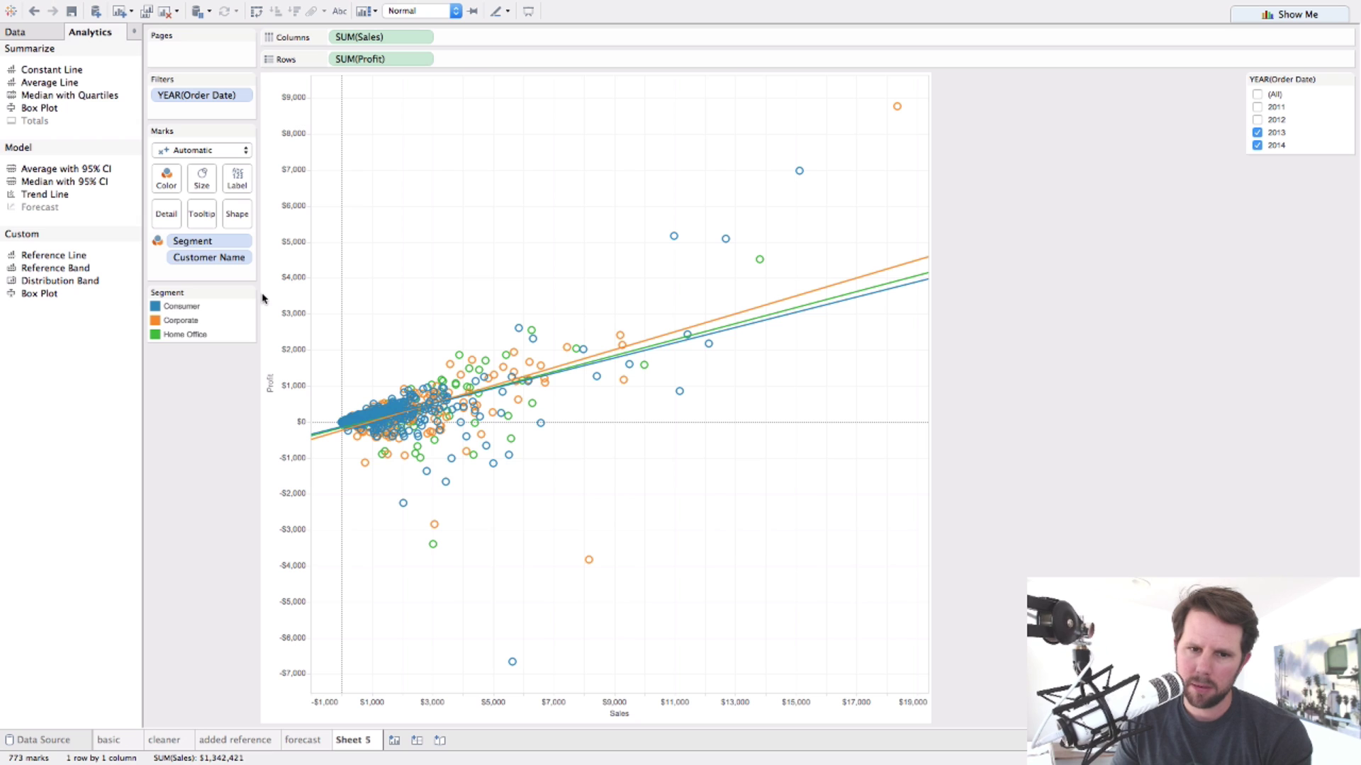
pyautogui.moveTo(737, 338)
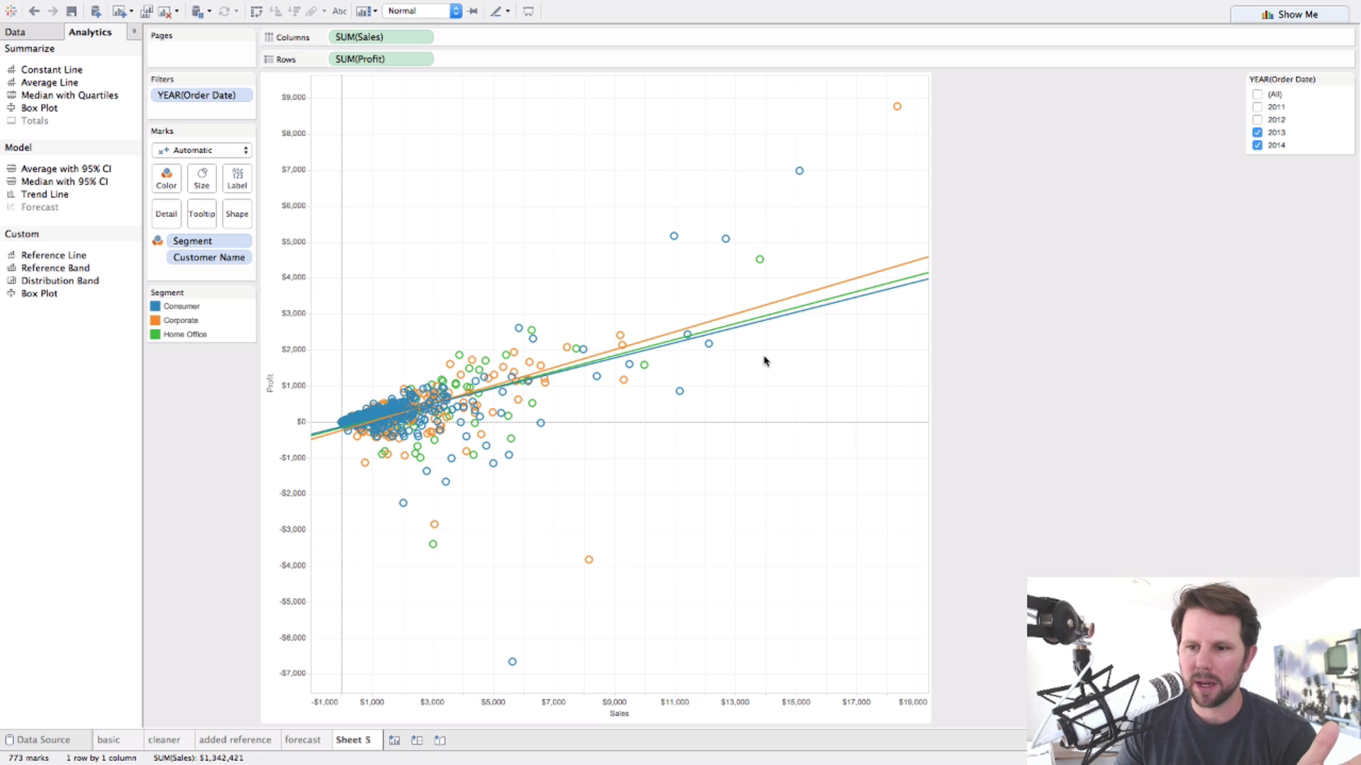
pyautogui.click(782, 303)
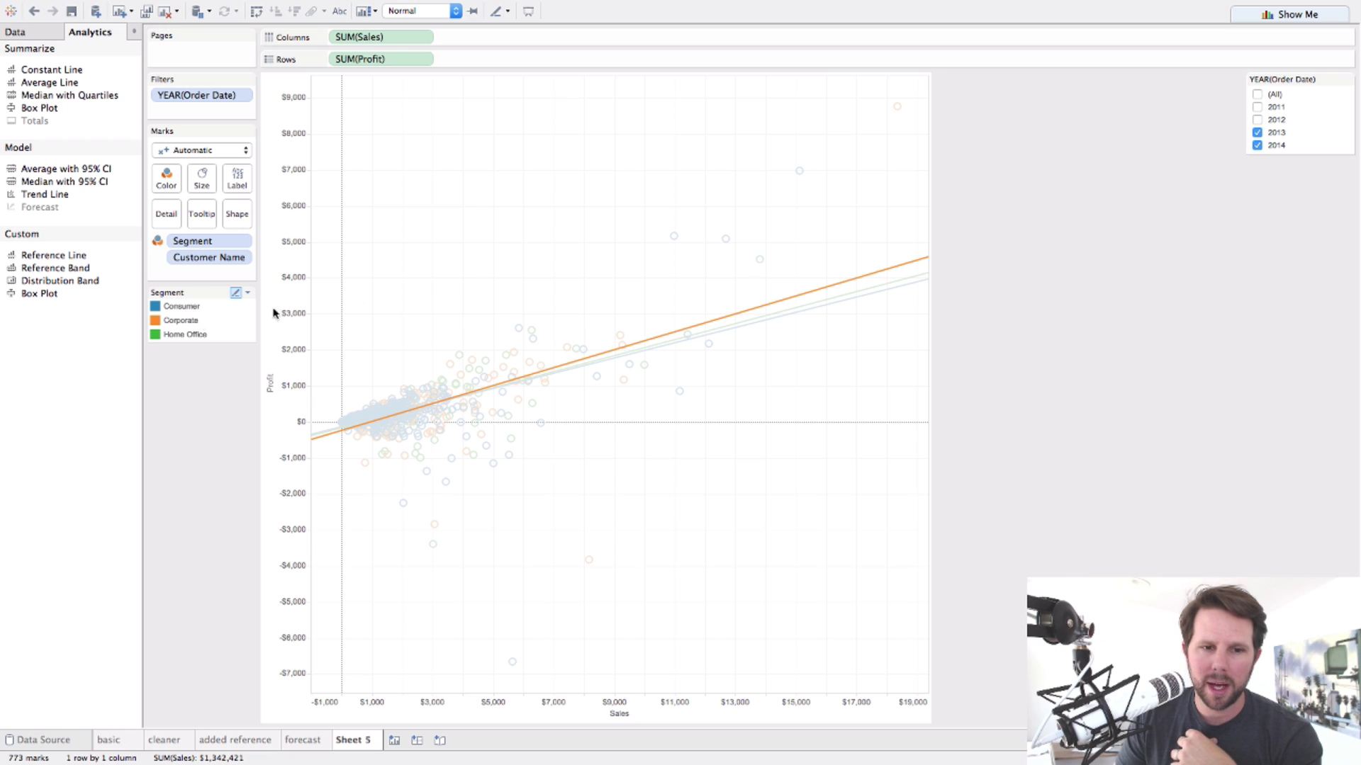
pyautogui.click(459, 278)
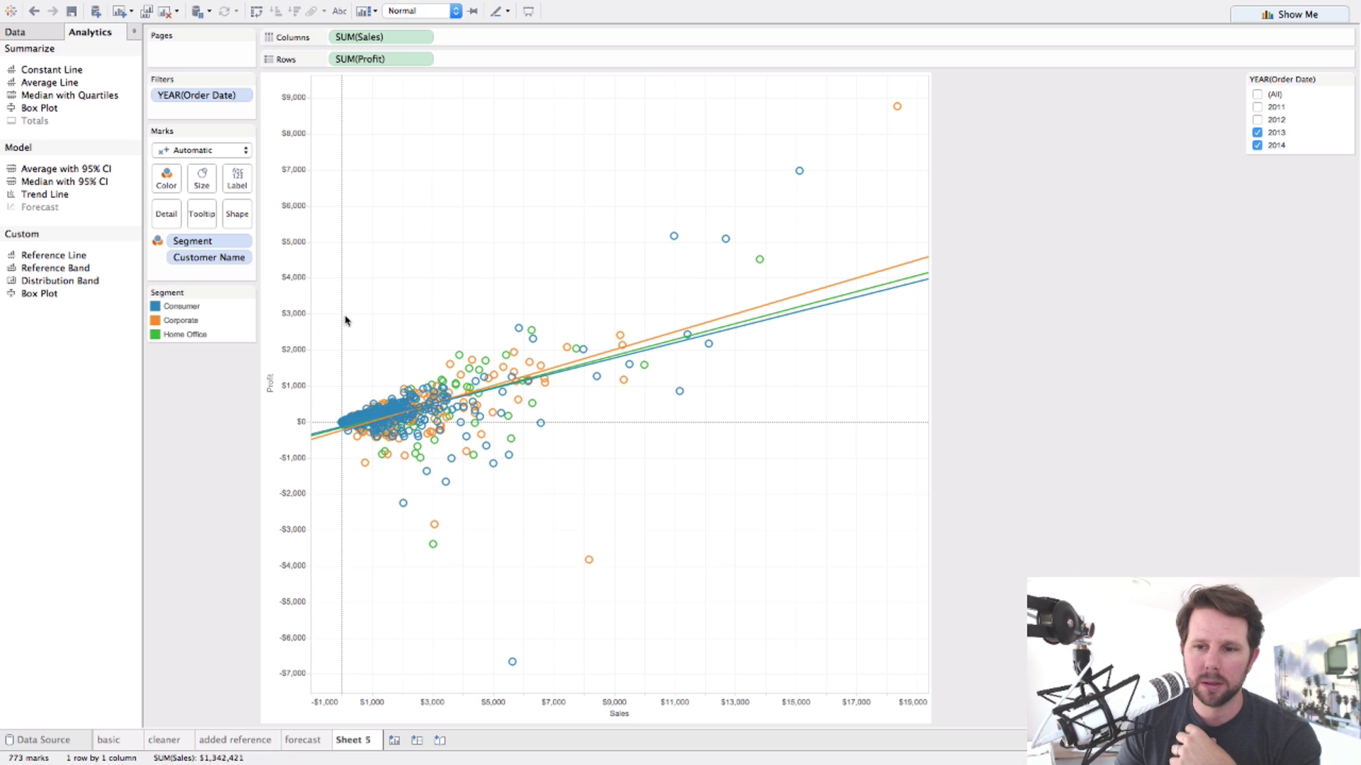
pyautogui.click(181, 321)
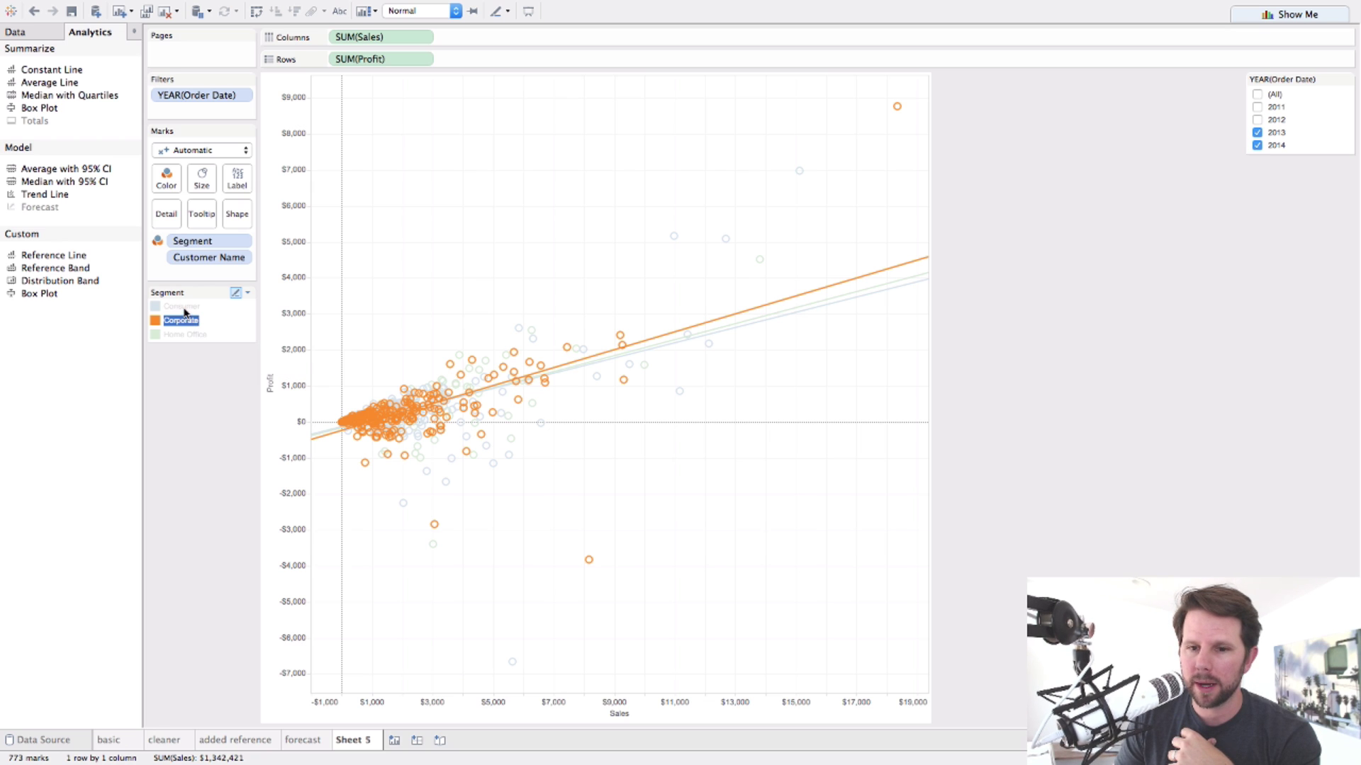
pyautogui.click(184, 309)
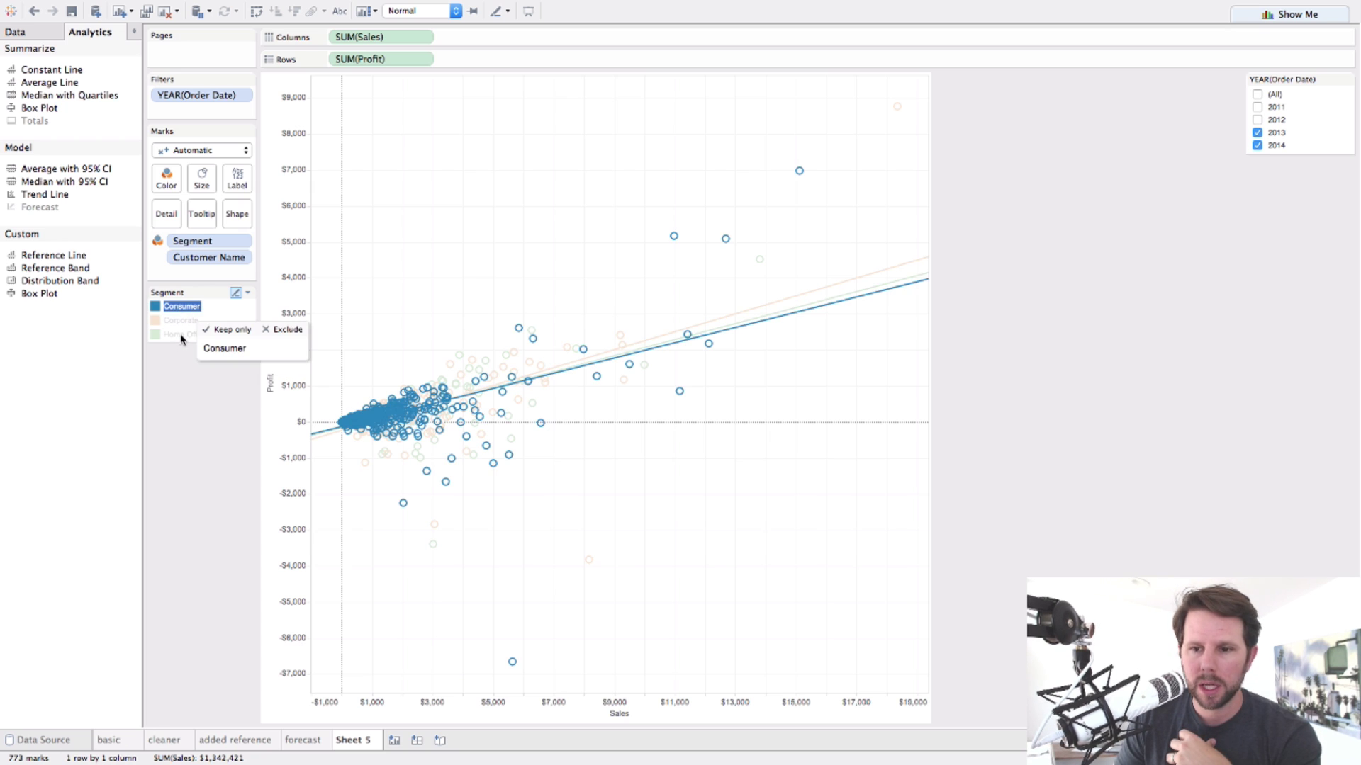
pyautogui.click(181, 335)
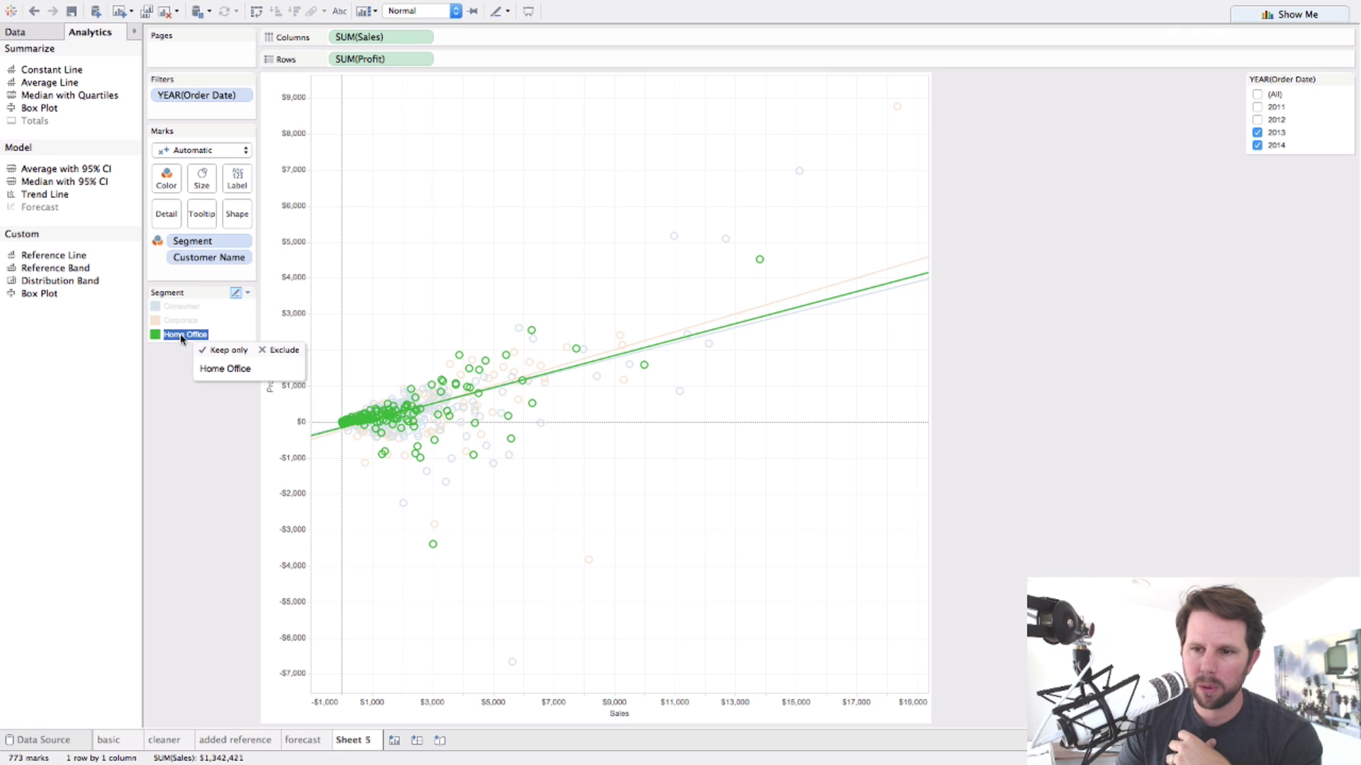
pyautogui.click(182, 321)
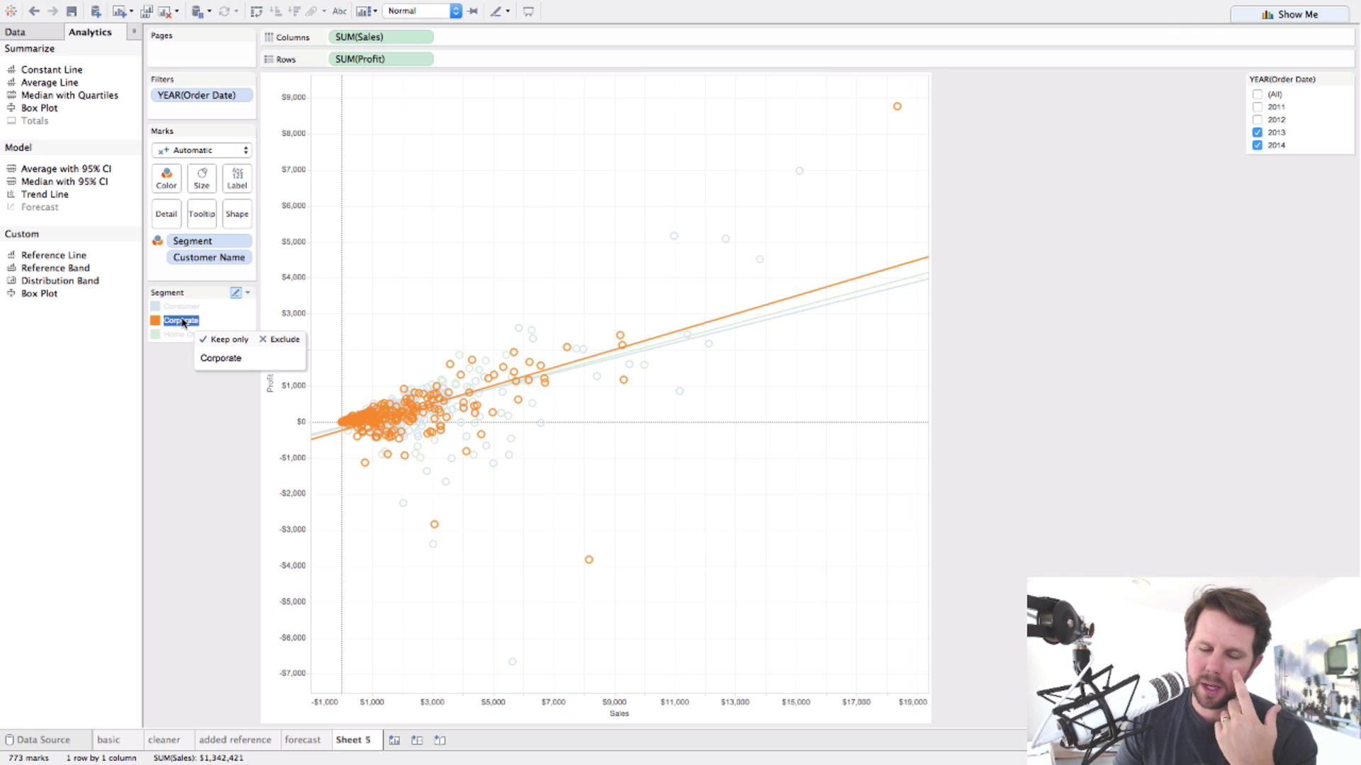
pyautogui.click(182, 321)
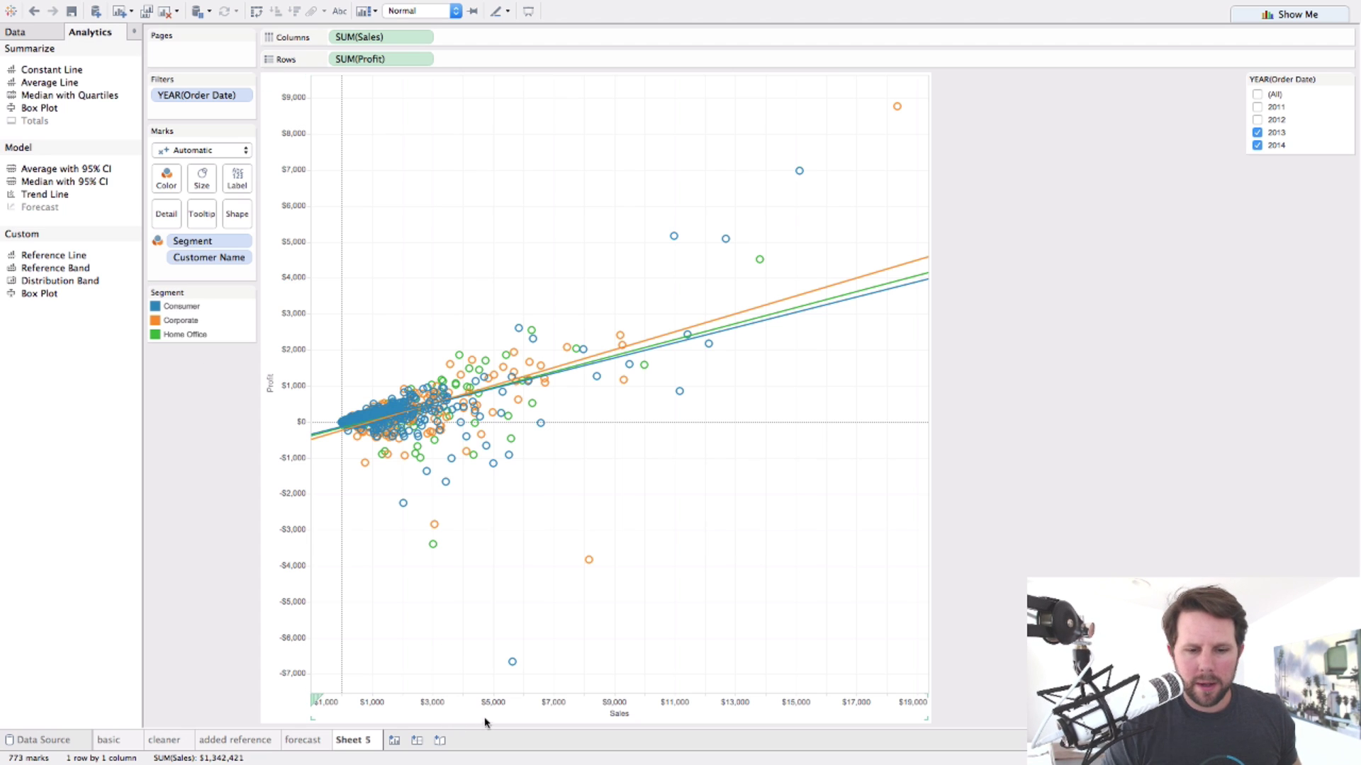
# - Rename the Sheet 5 tab to 'Customer Segment Analysis'
pyautogui.doubleClick(352, 741)
pyautogui.write('C')
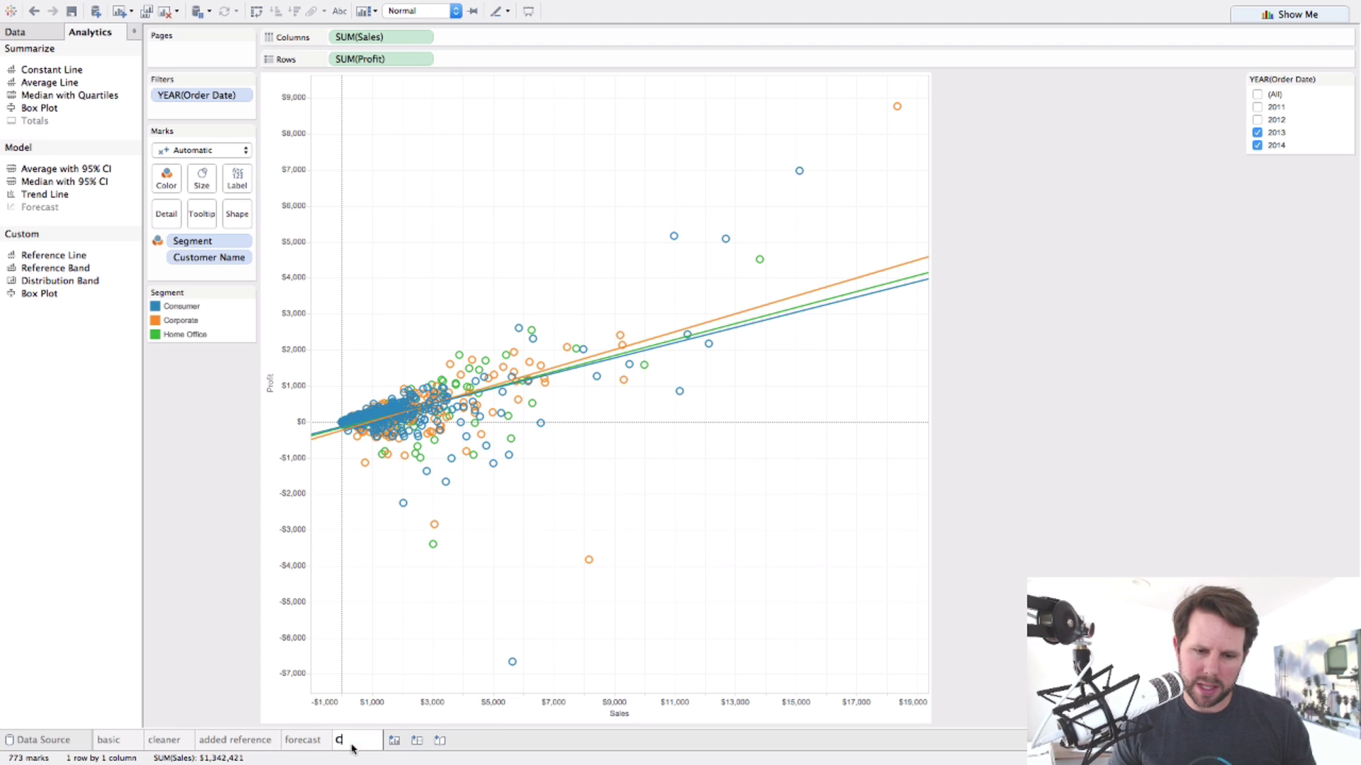
pyautogui.write('ustomer Segment A')
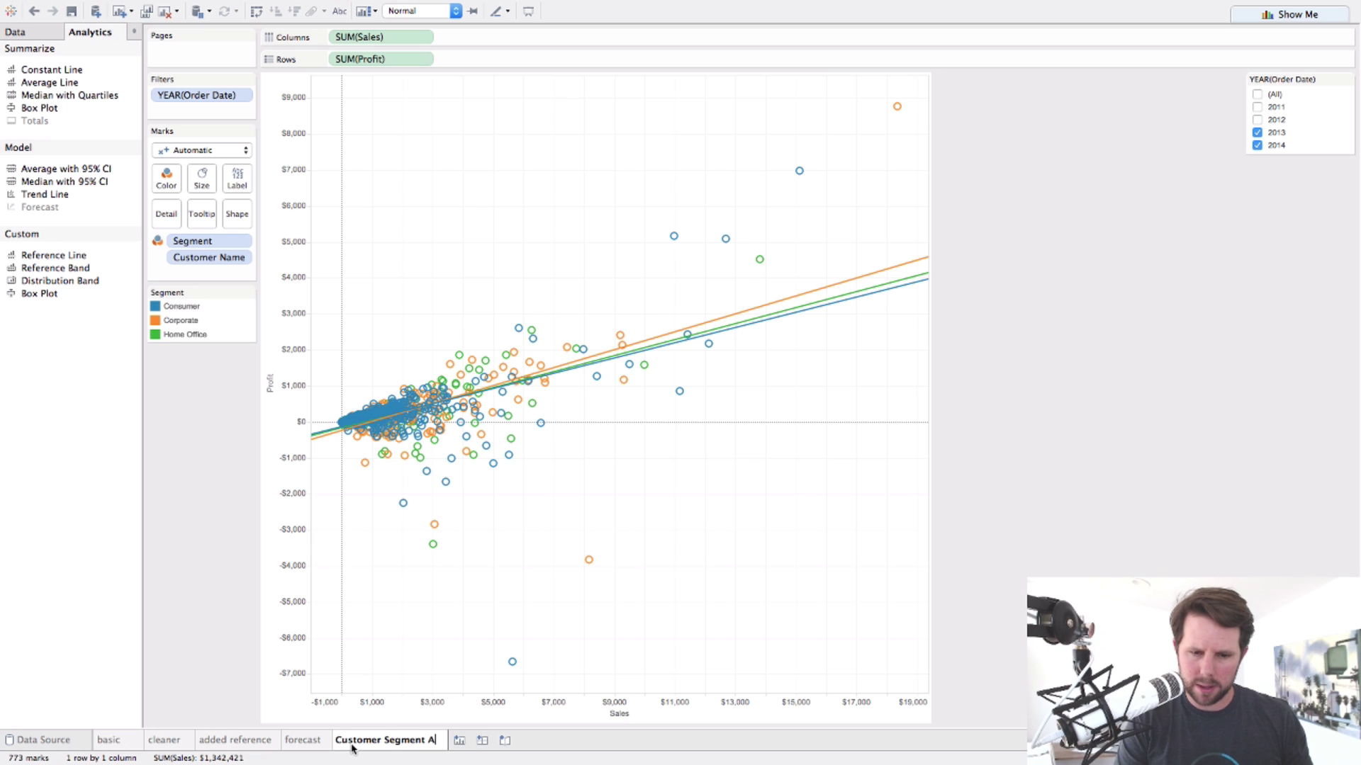
pyautogui.write('nalysis')
pyautogui.press('Return')
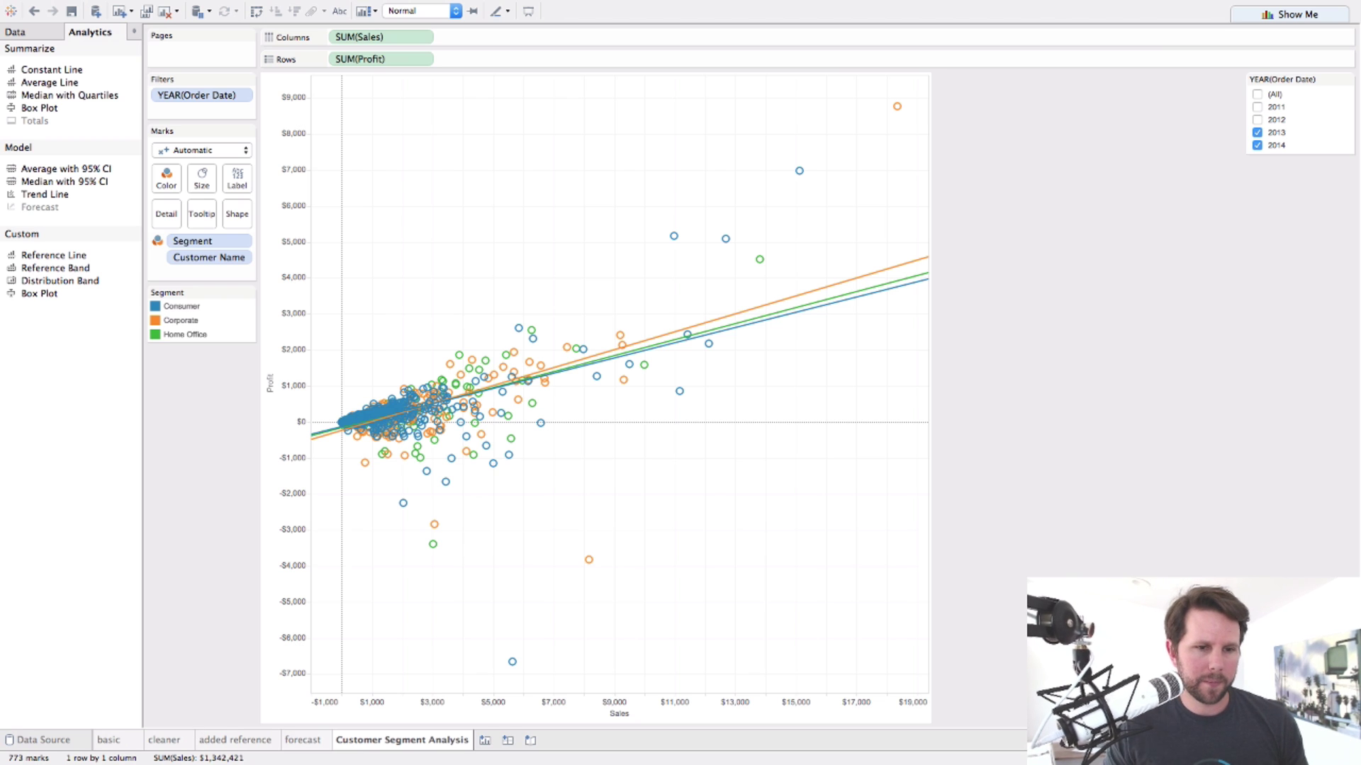
pyautogui.press('super+Tab')
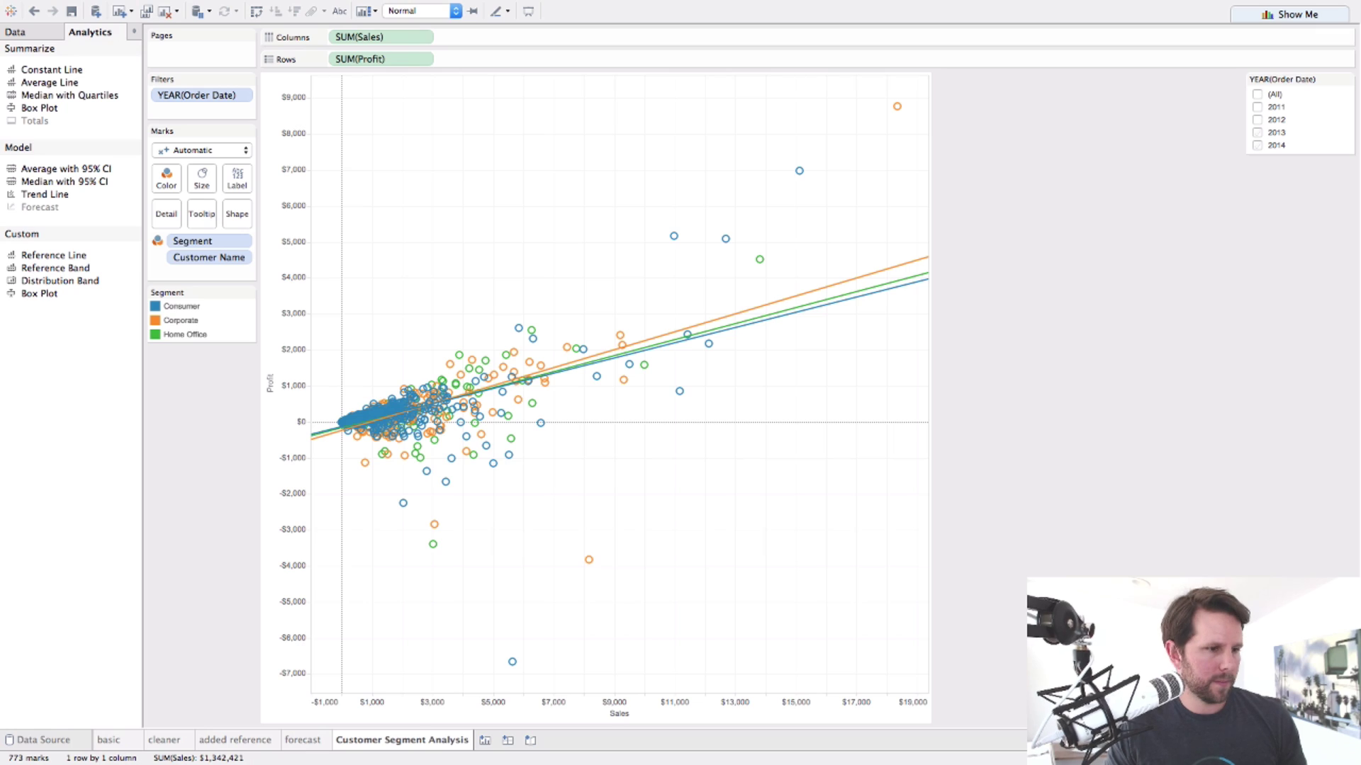